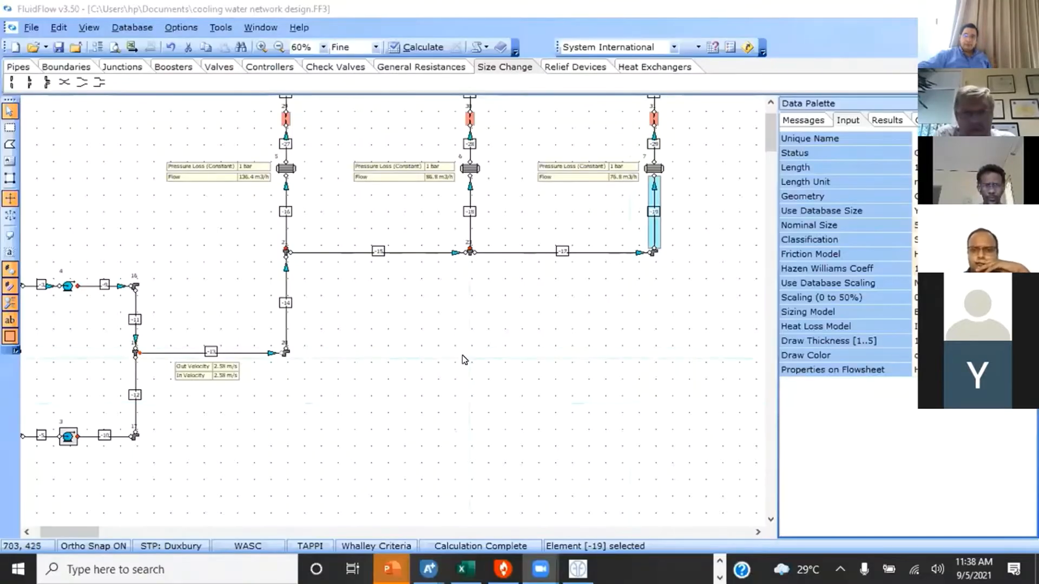
left_click(466, 360)
left_click(771, 104)
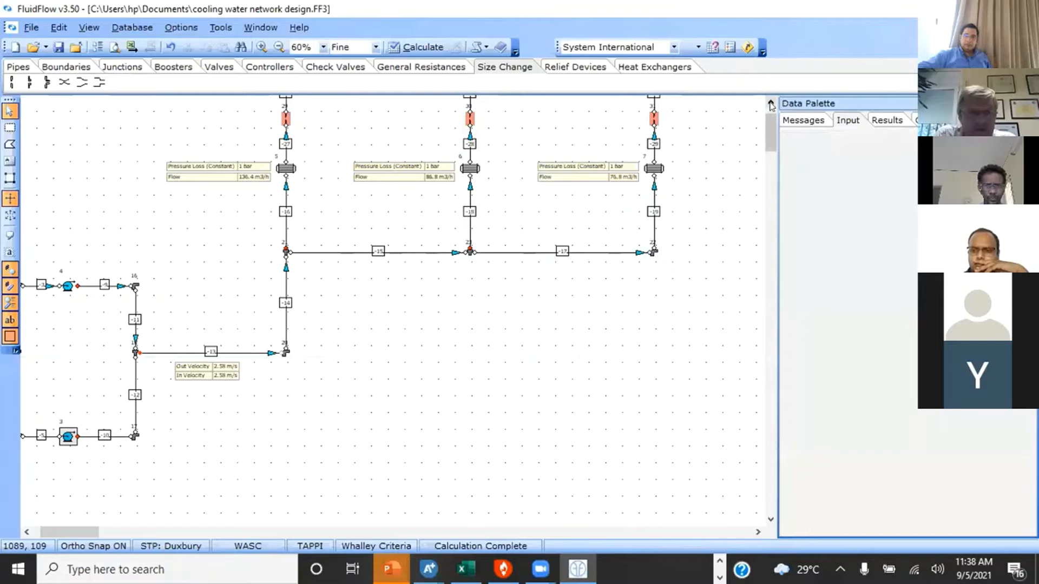
left_click(771, 104)
left_click(771, 103)
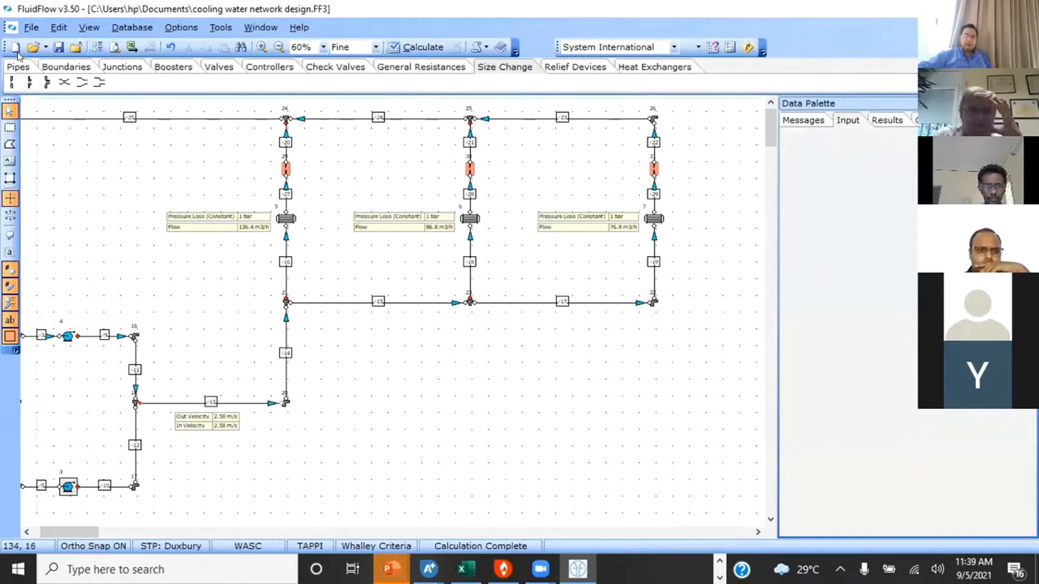
Step: Open the Boosters database and expand its Centrifugal Pump category
left_click(117, 30)
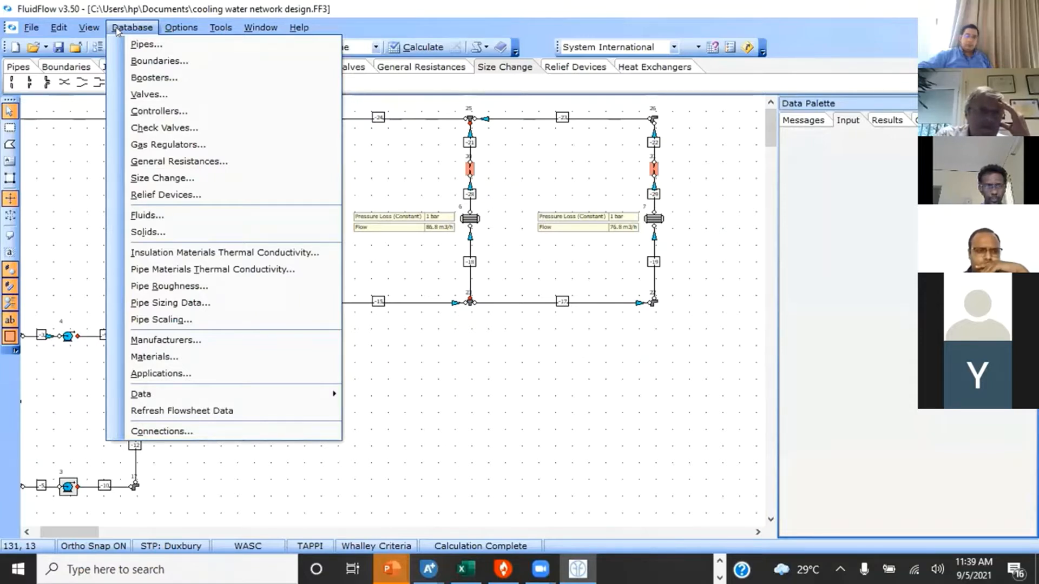
left_click(143, 81)
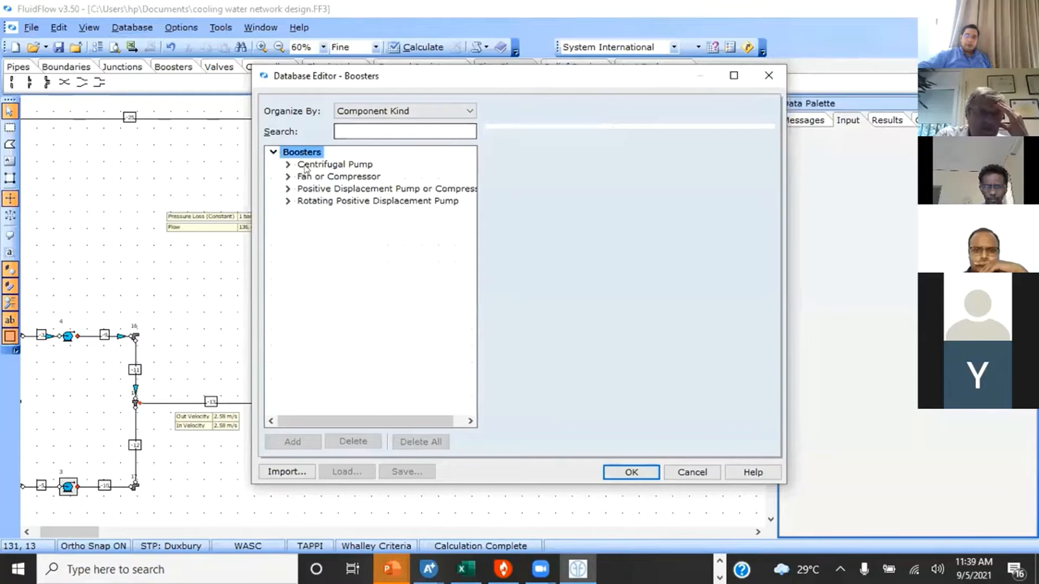
left_click(299, 165)
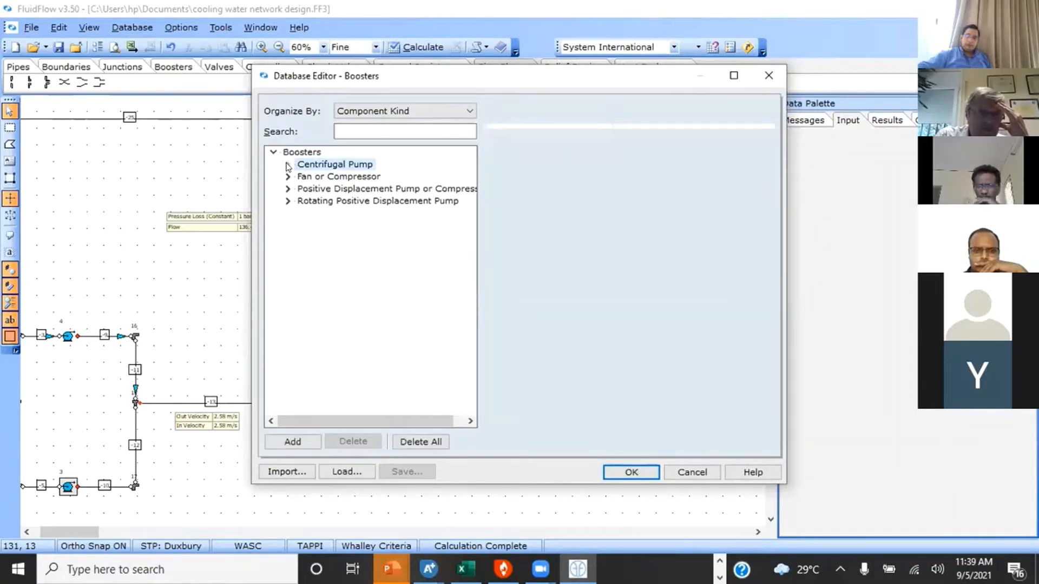
left_click(288, 165)
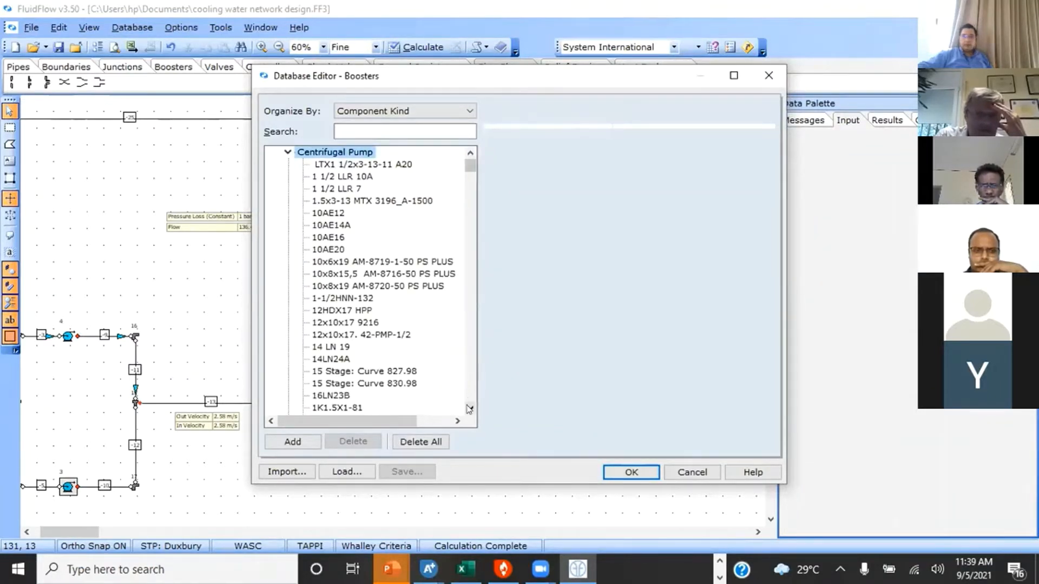
Step: Add a new centrifugal pump named "test Pump 5" to the boosters database
scroll(469, 408, "down", 3)
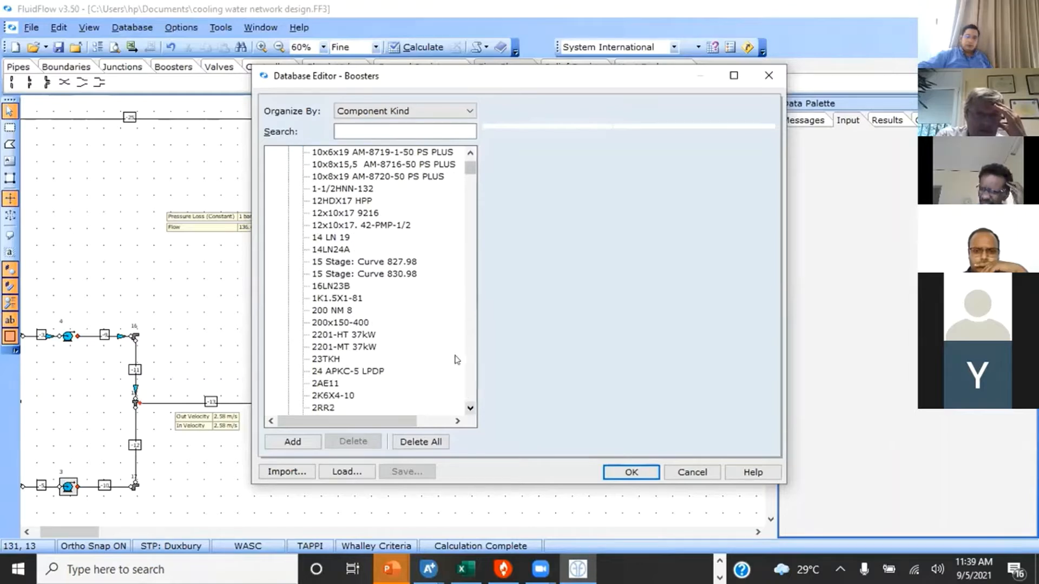
left_click(470, 153)
scroll(469, 155, "up", 3)
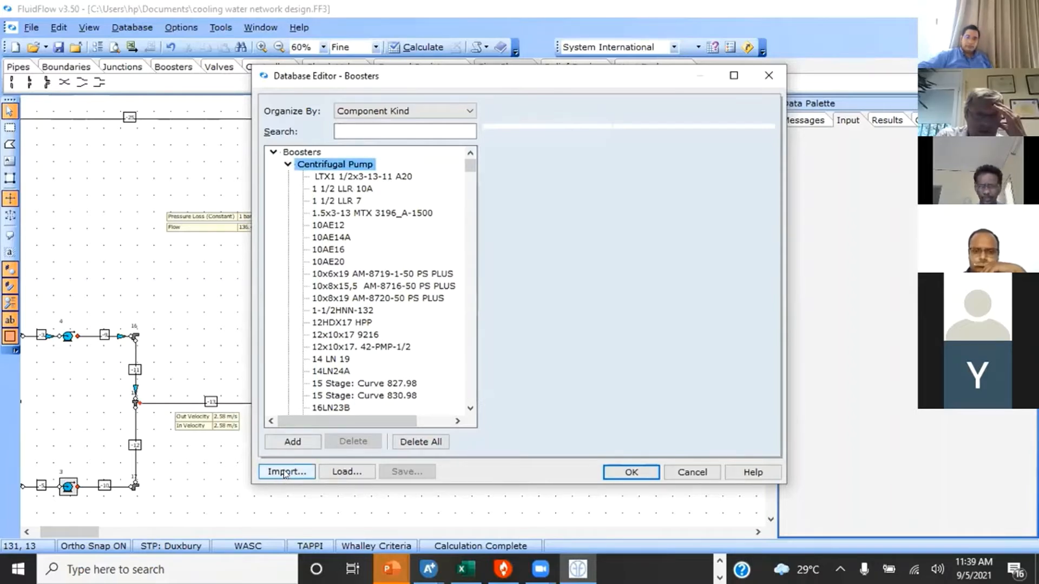
left_click(288, 443)
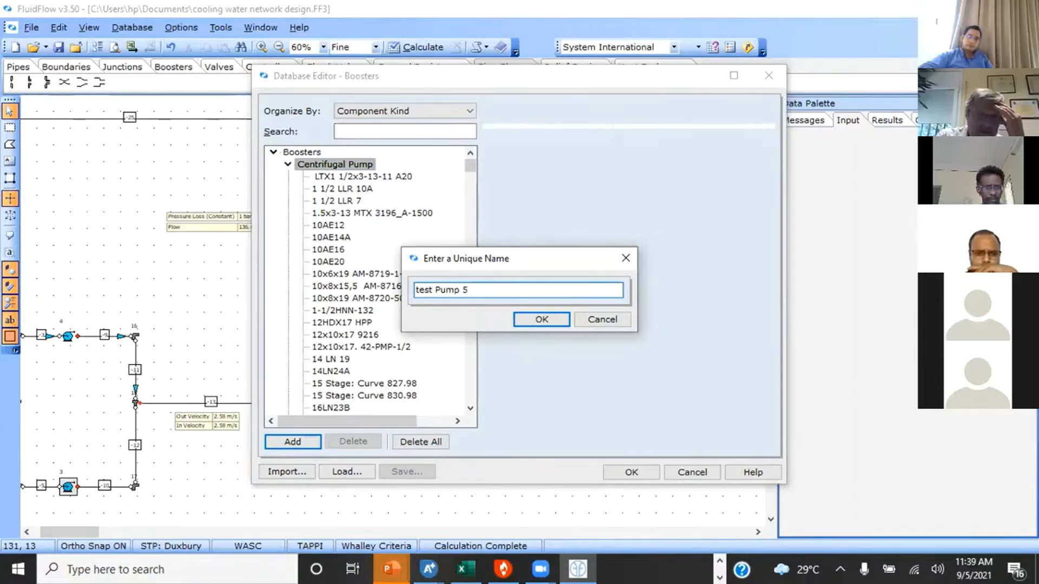
left_click(541, 319)
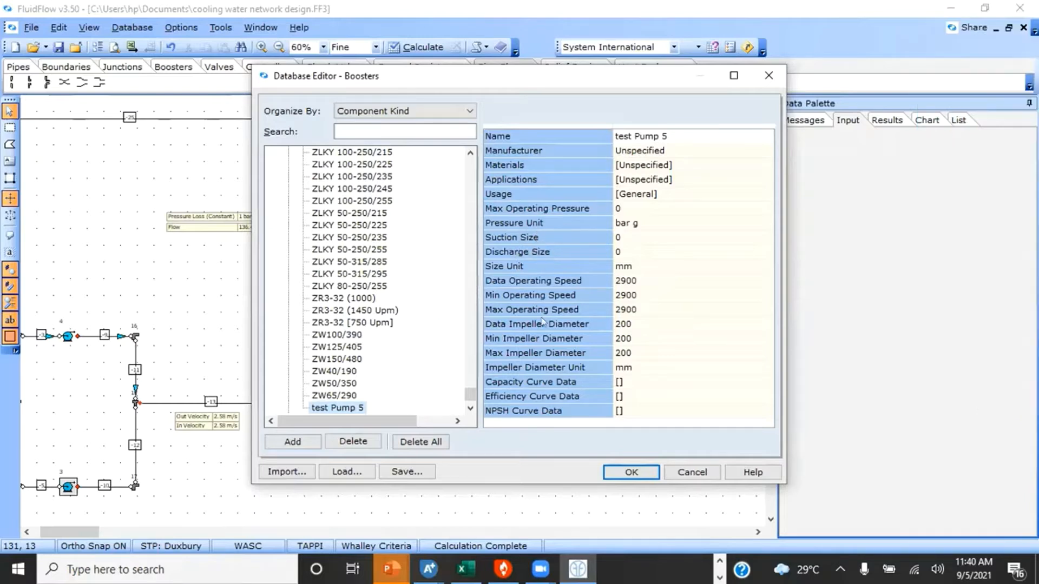
left_click(619, 396)
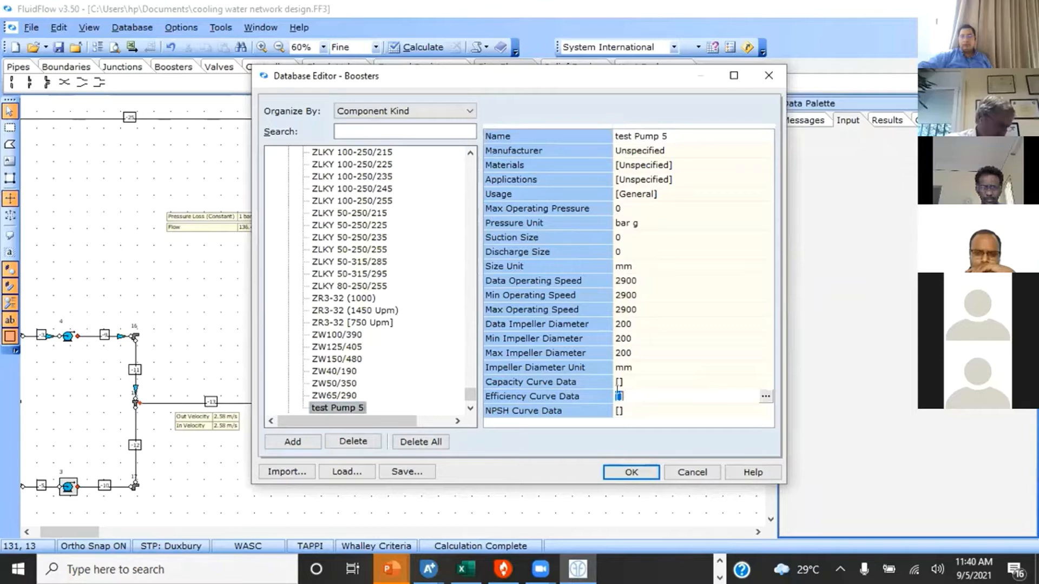
left_click(763, 395)
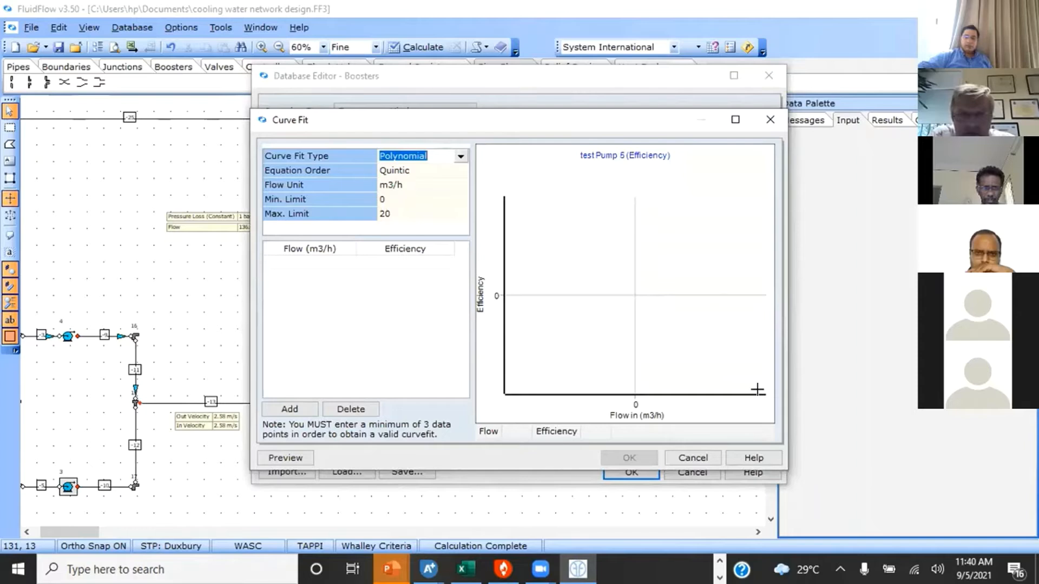
left_click(770, 118)
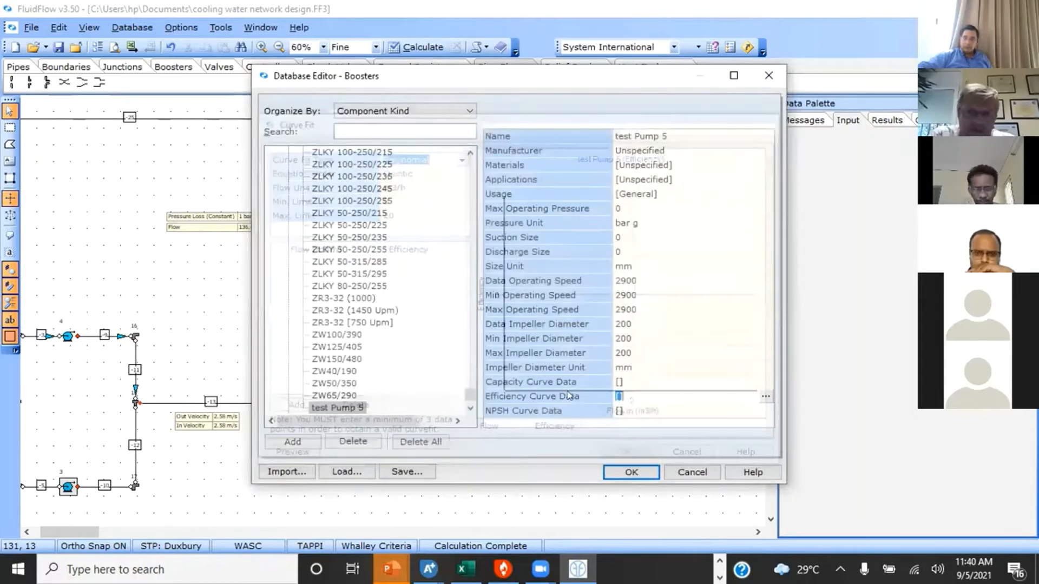
Step: Open the capacity curve data of test Pump 5 and add six empty data points
left_click(616, 380)
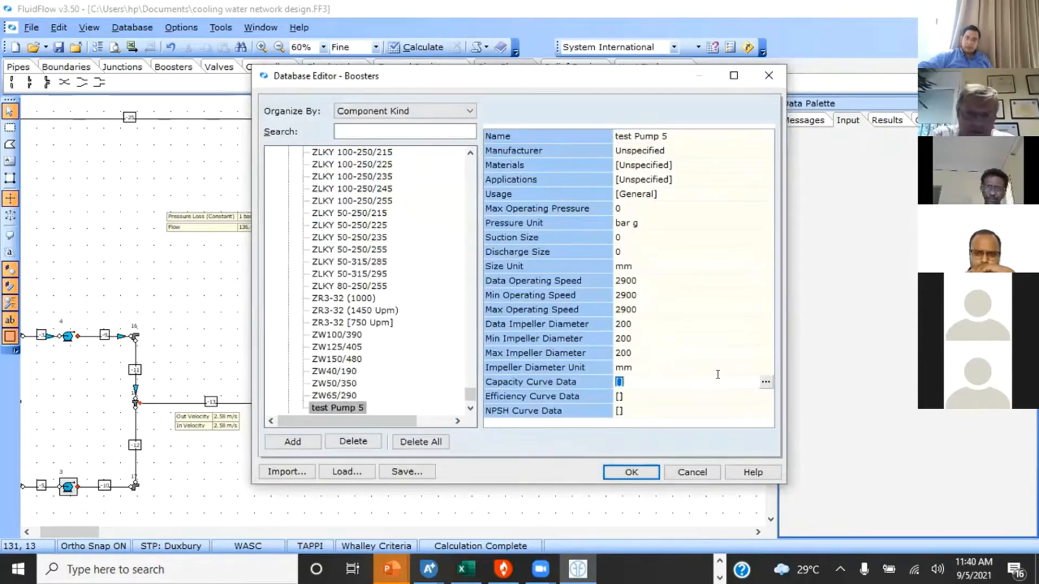
left_click(762, 379)
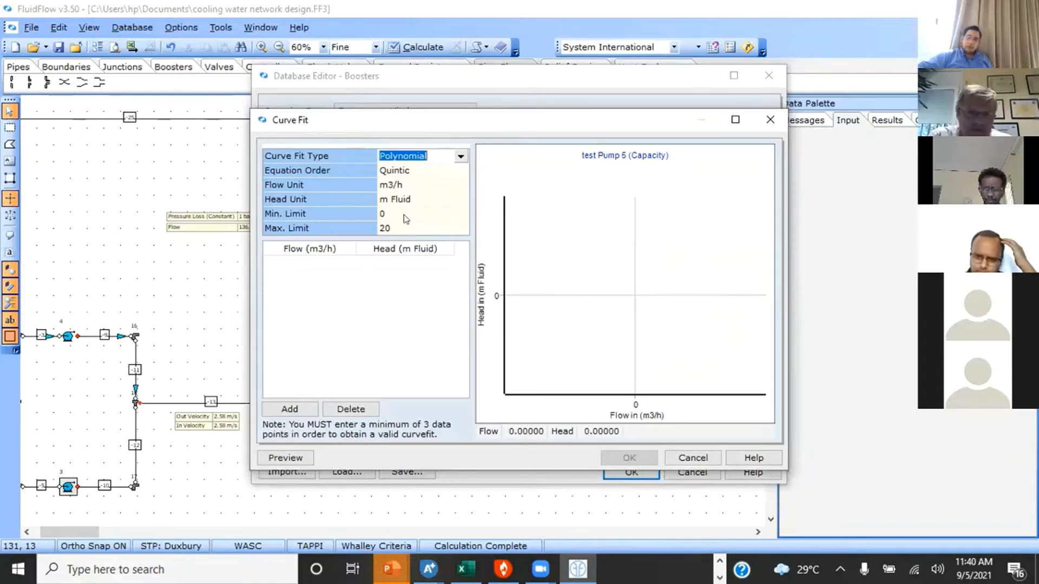
left_click(292, 410)
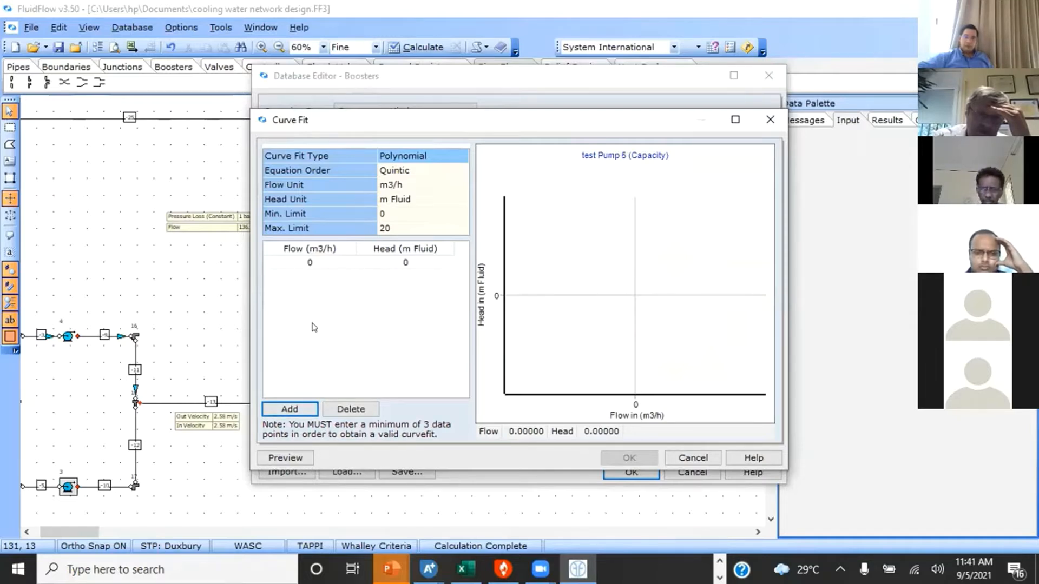
left_click(290, 409)
left_click(290, 410)
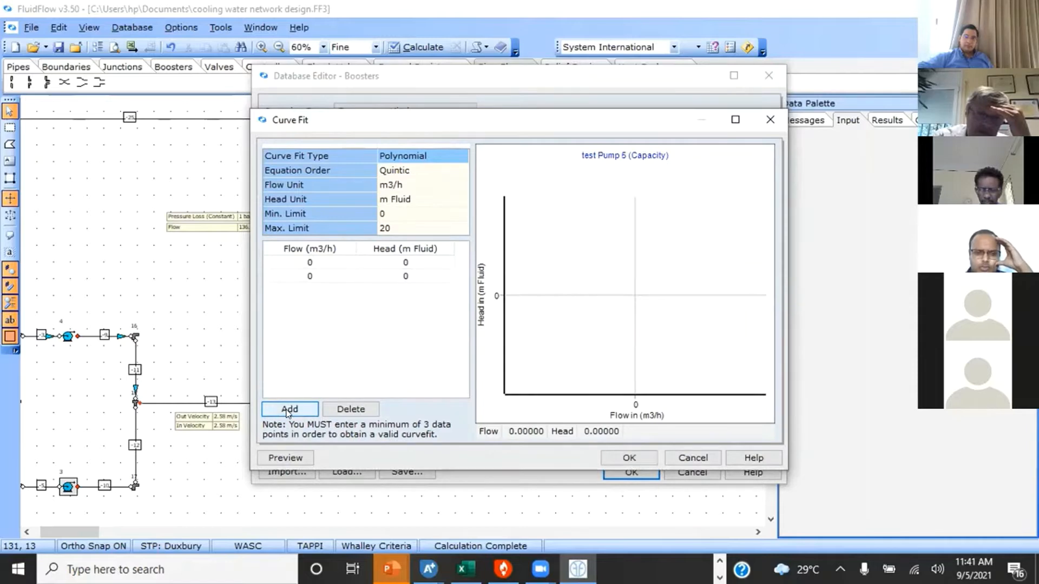
left_click(289, 412)
left_click(288, 411)
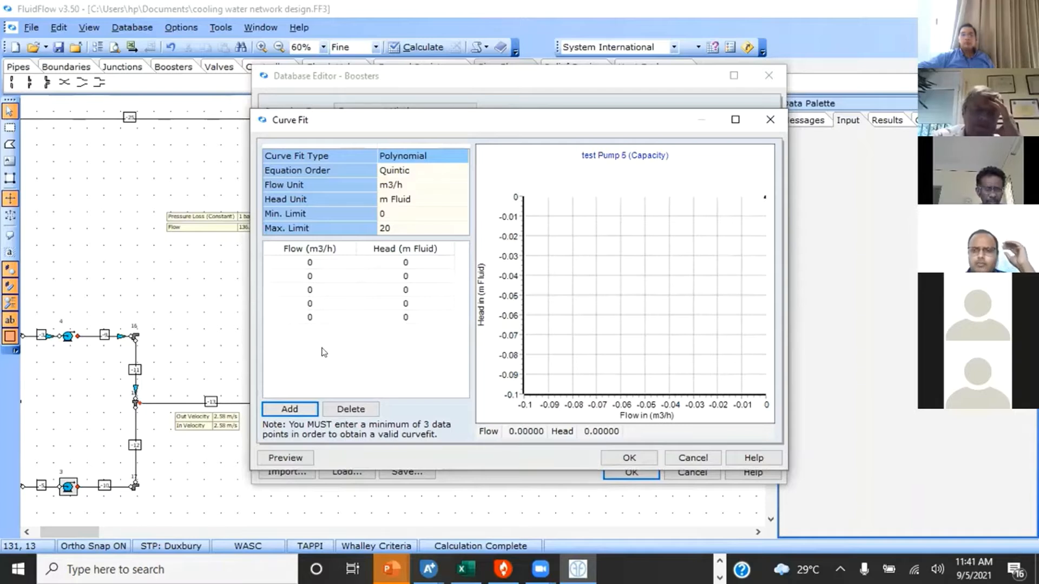
left_click(289, 409)
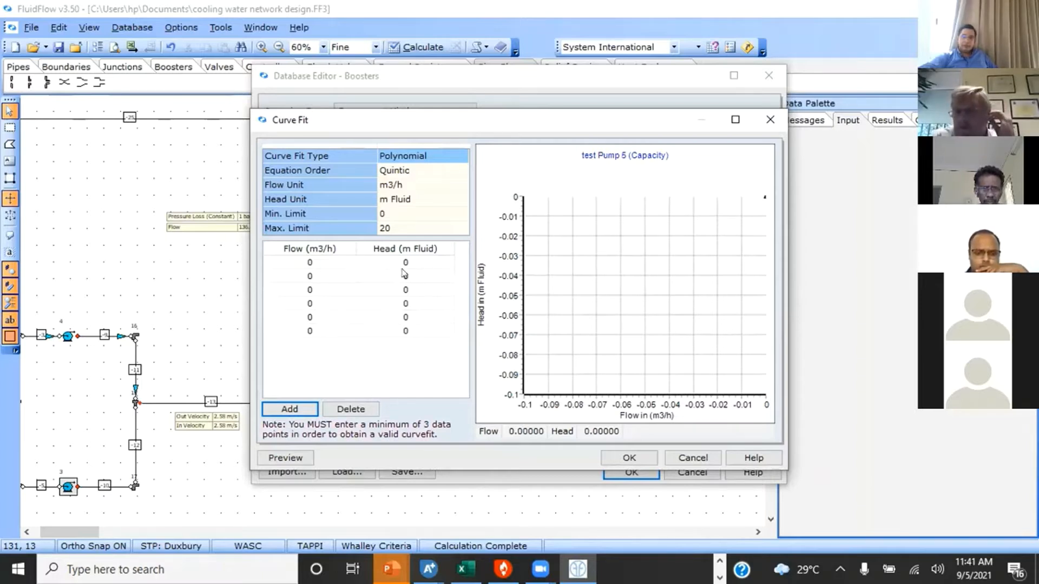
Step: Set the flows of the second to sixth capacity curve points to 90, 270, 300, 360 and 450 m3/h
left_click(309, 276)
type("9")
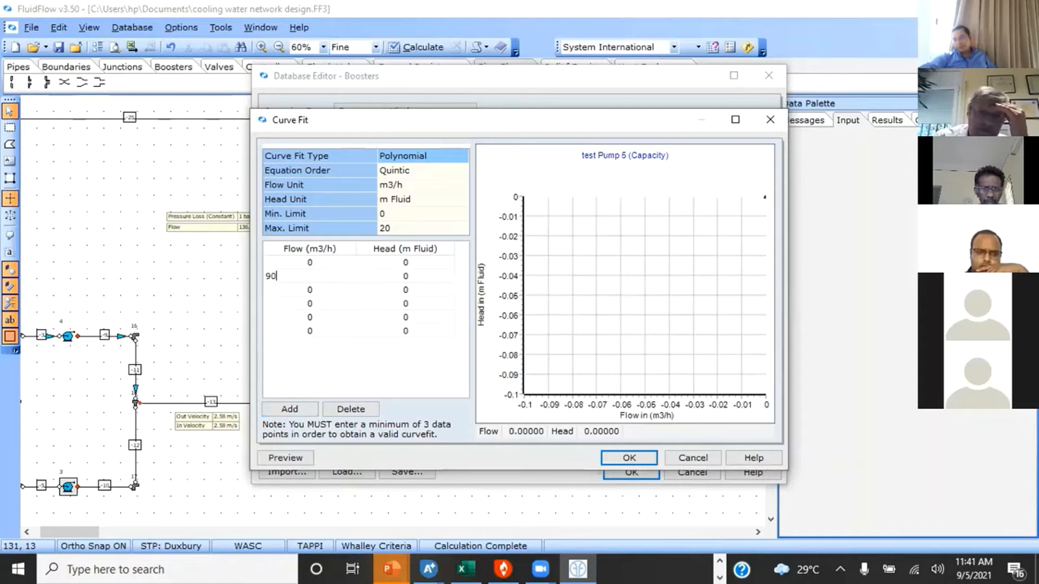
left_click(307, 293)
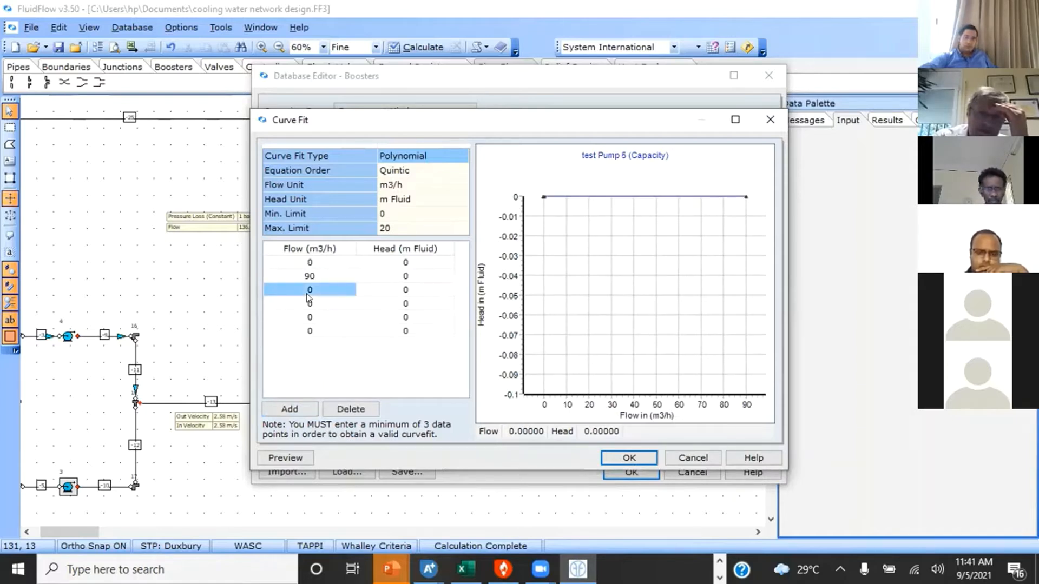
type("27")
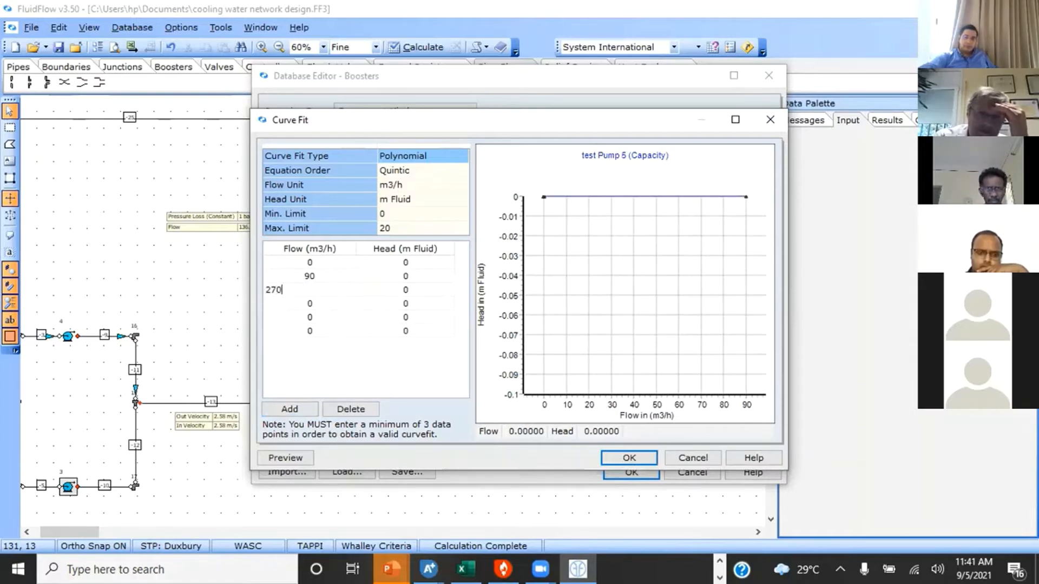
left_click(310, 303)
type("300")
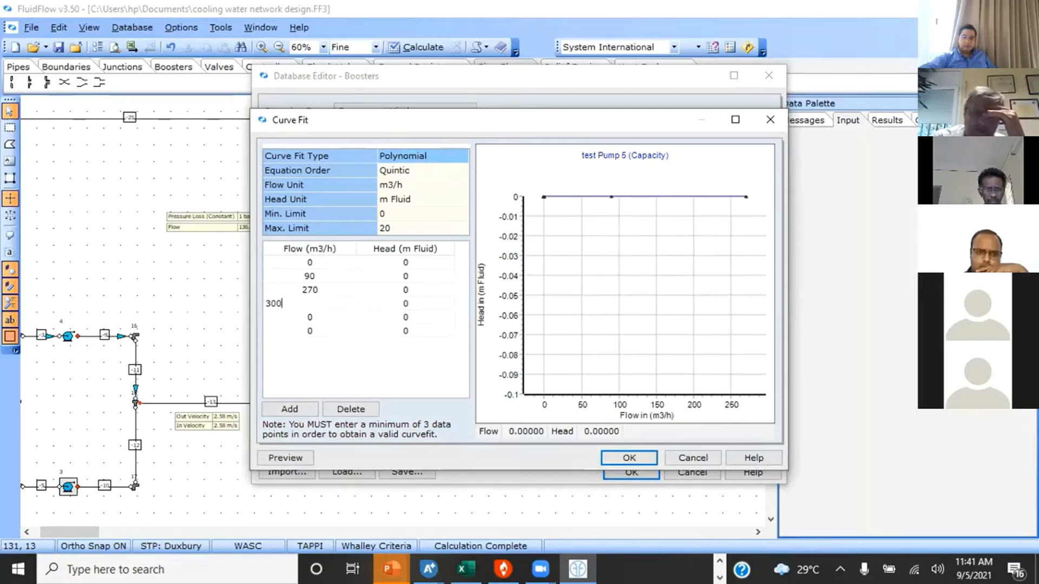
left_click(309, 318)
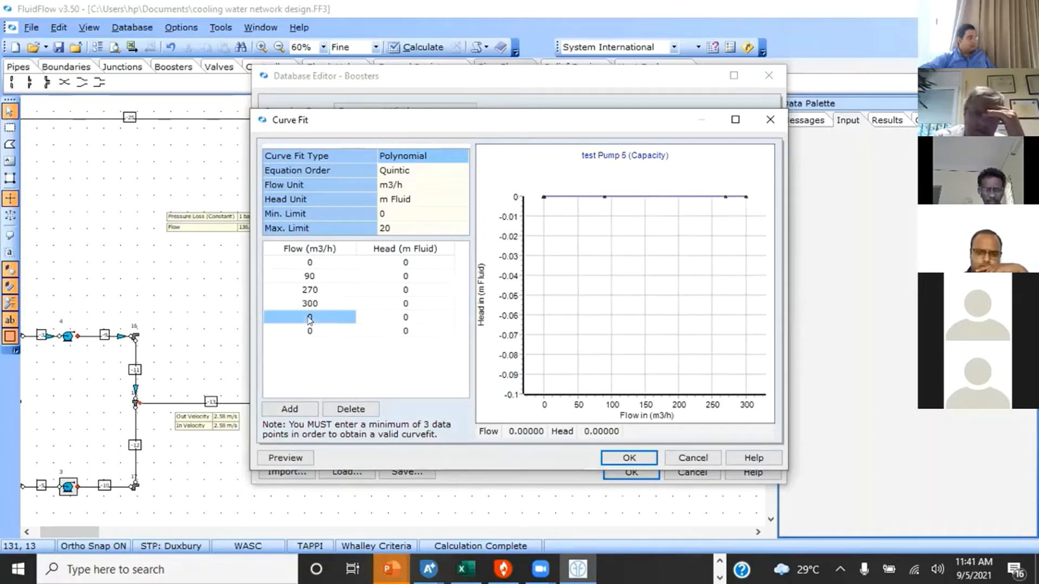
type("3")
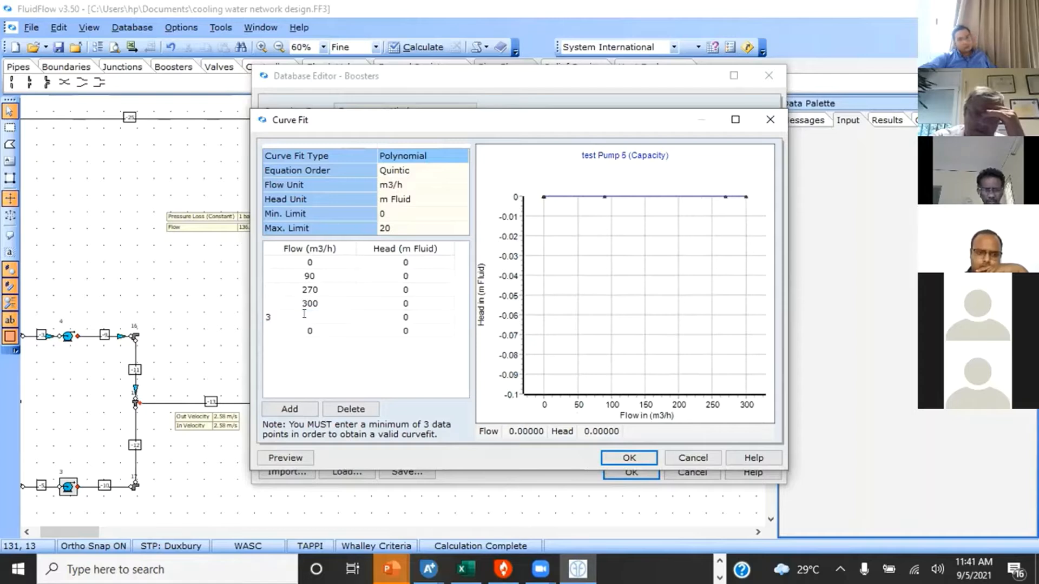
type("60")
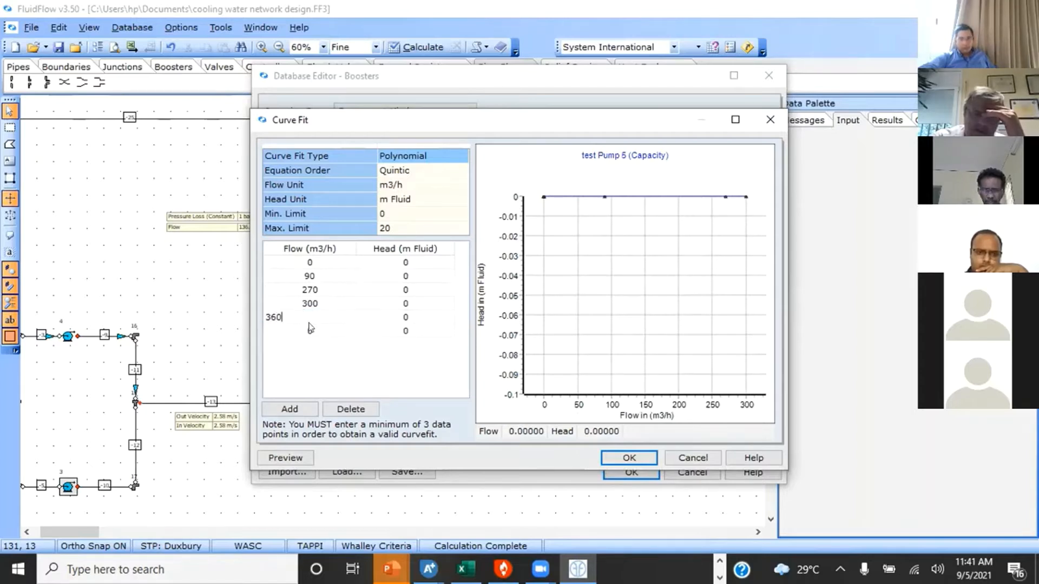
left_click(309, 331)
type("450")
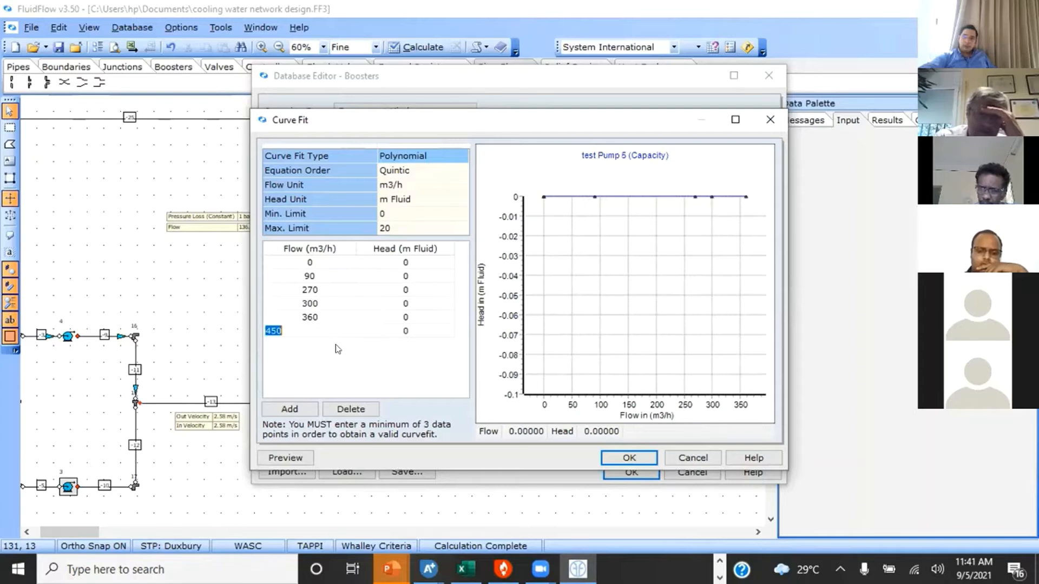
left_click(404, 334)
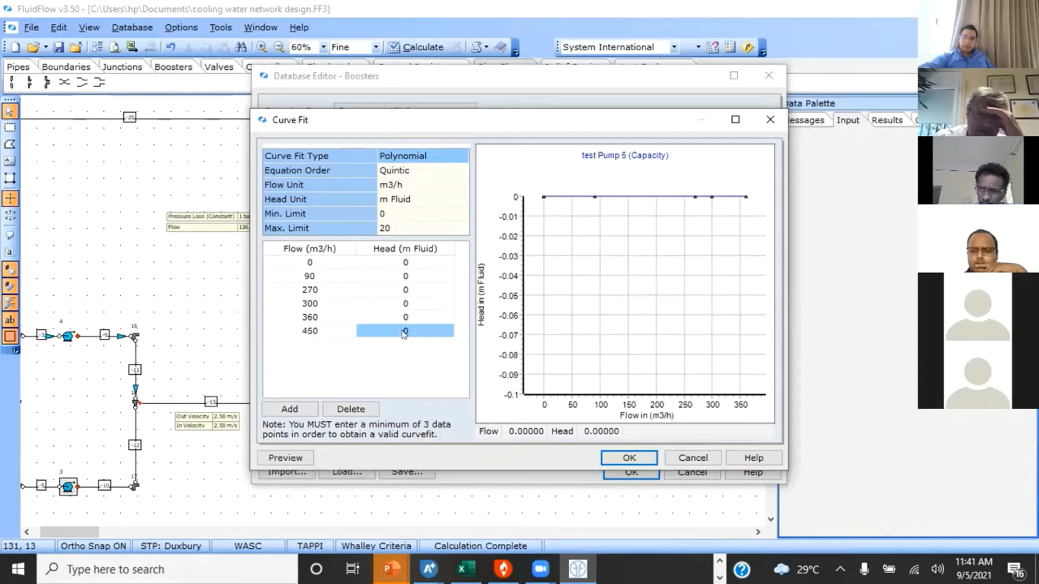
Step: Set the heads of the six capacity curve points to 35, 34.5, 32.2, 31.4, 30 and 28 m Fluid
left_click(404, 264)
type("35")
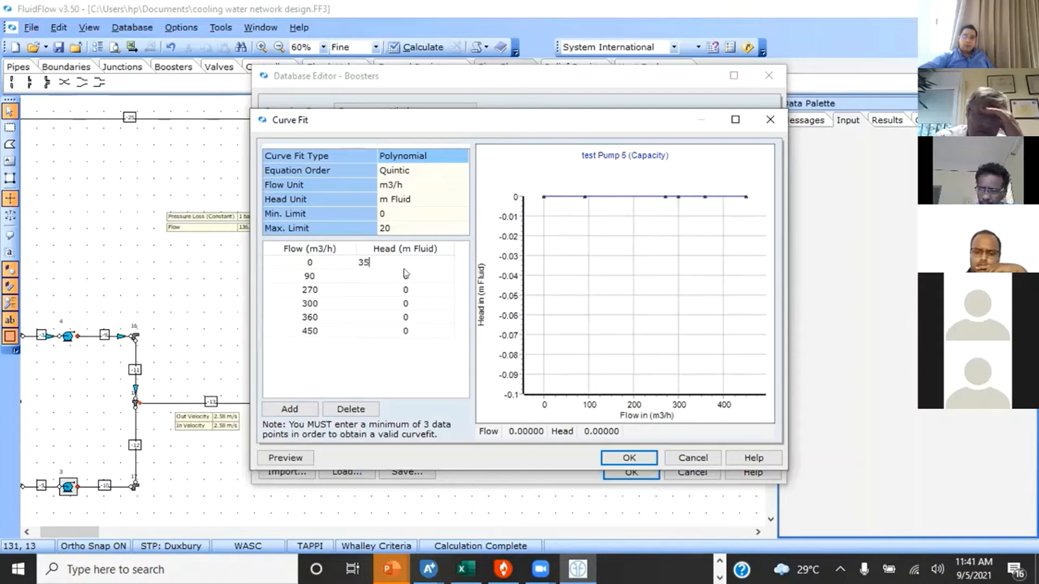
left_click(406, 276)
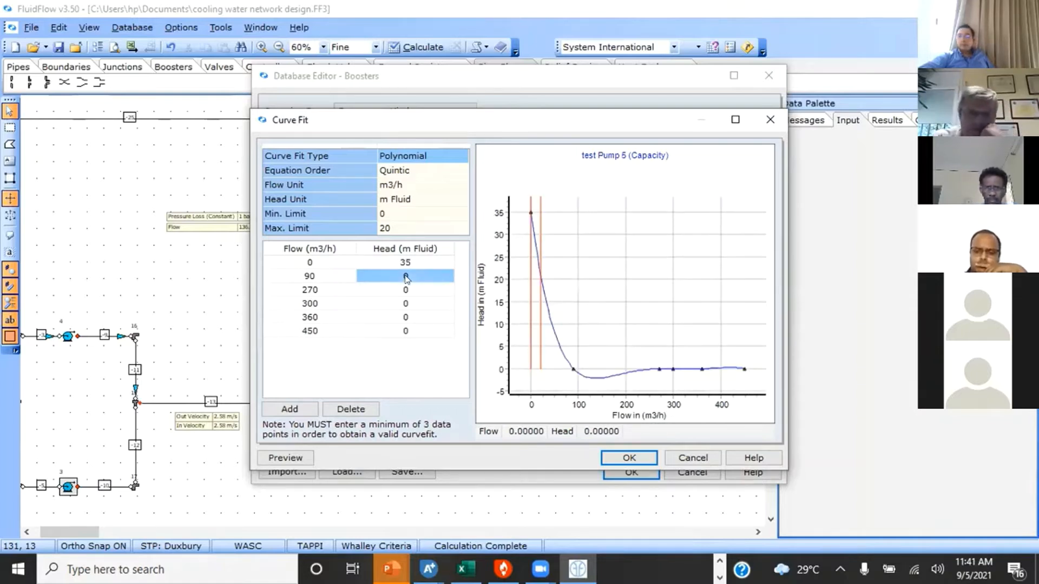
type("34.5")
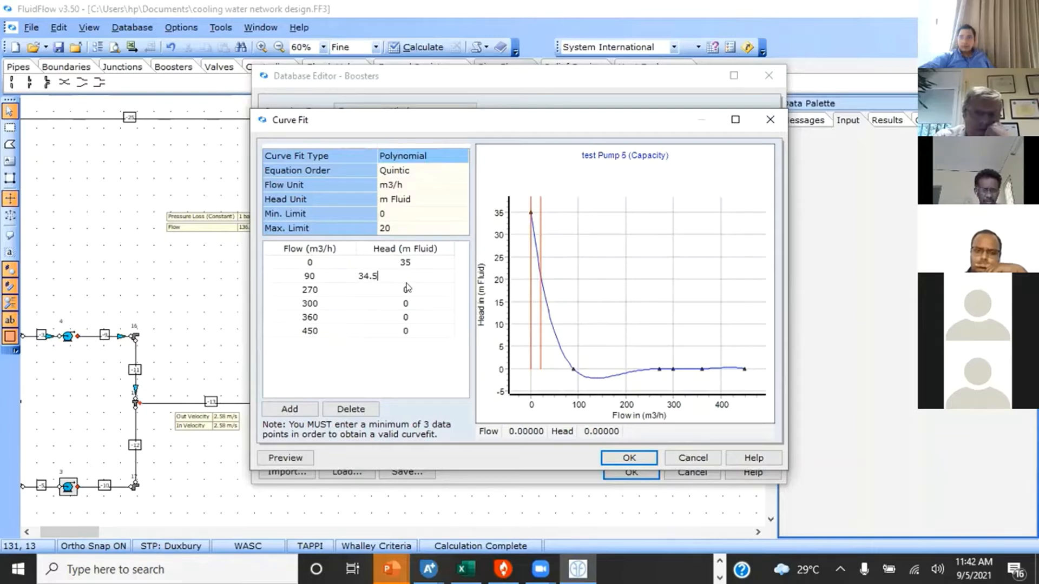
left_click(406, 288)
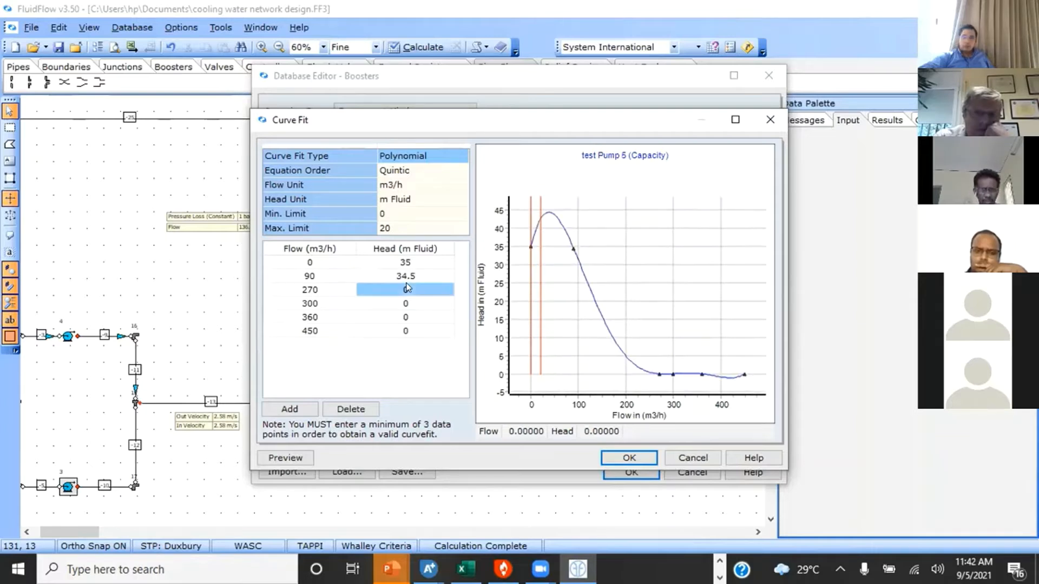
type("32.2")
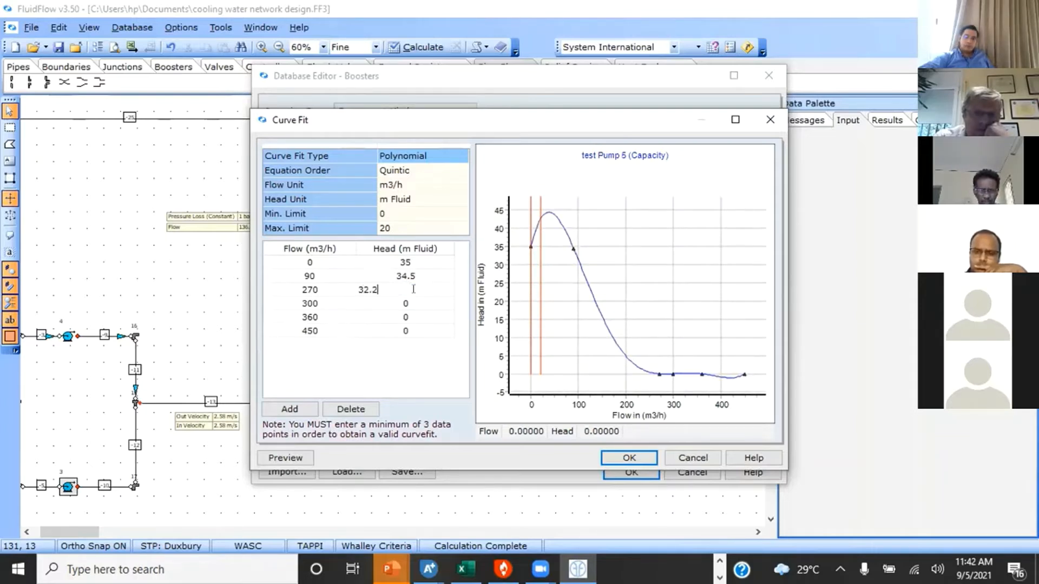
left_click(419, 311)
type("31.4")
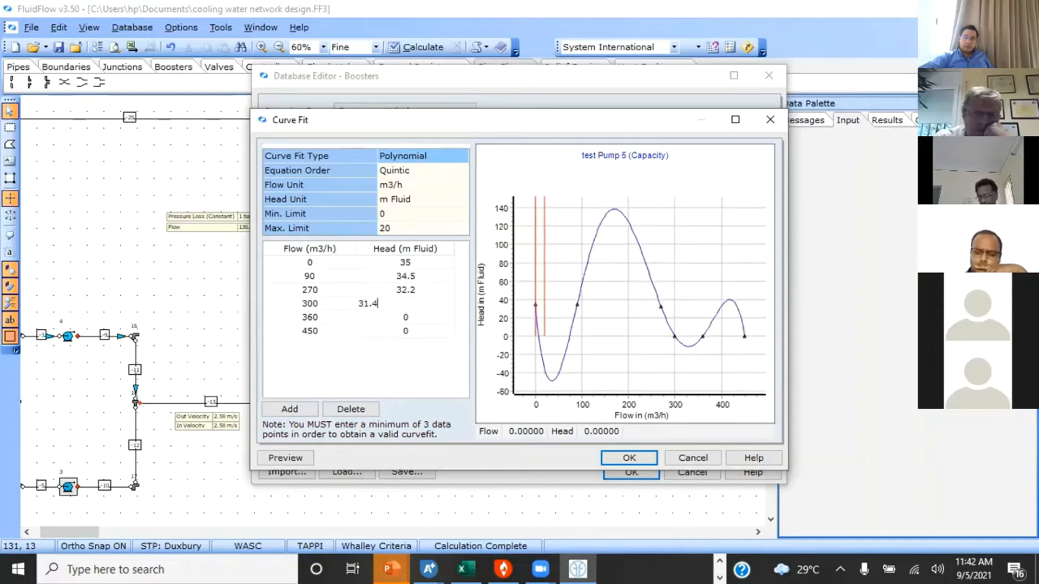
left_click(408, 316)
type("30")
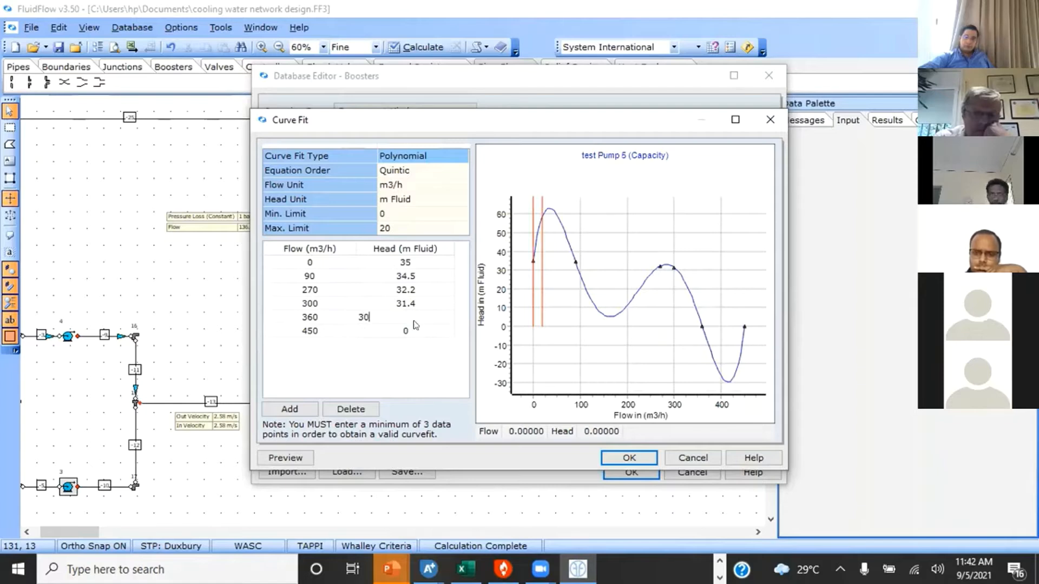
left_click(399, 330)
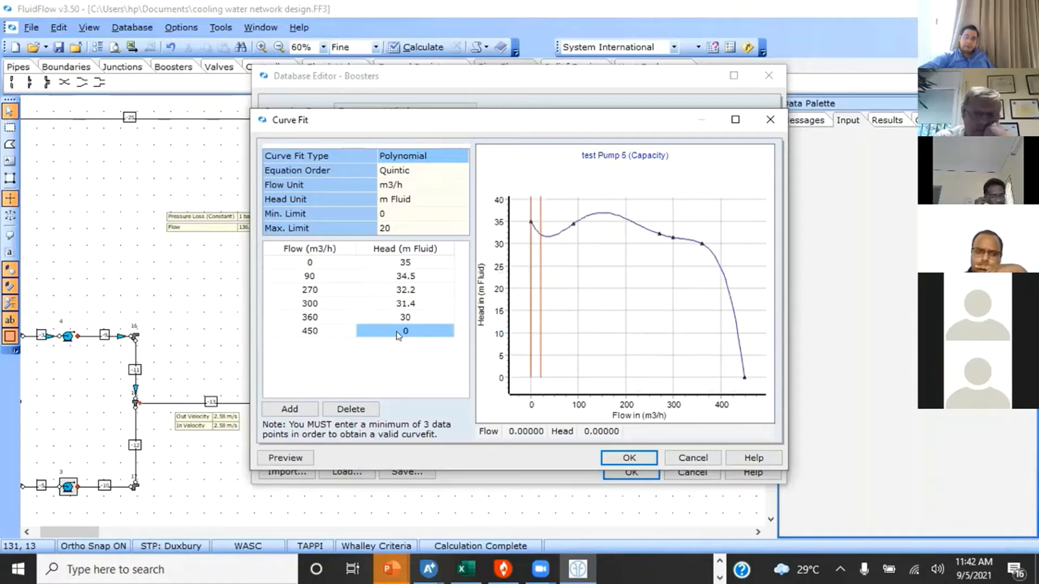
type("28")
left_click(362, 316)
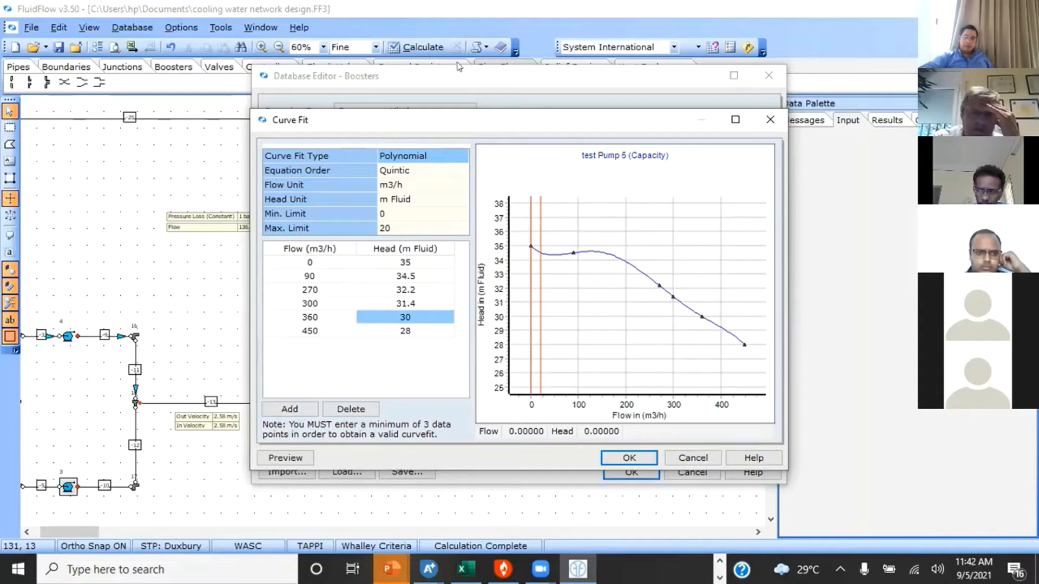
Step: Change the equation order of the polynomial capacity curve fit to Quadratic
left_click(408, 170)
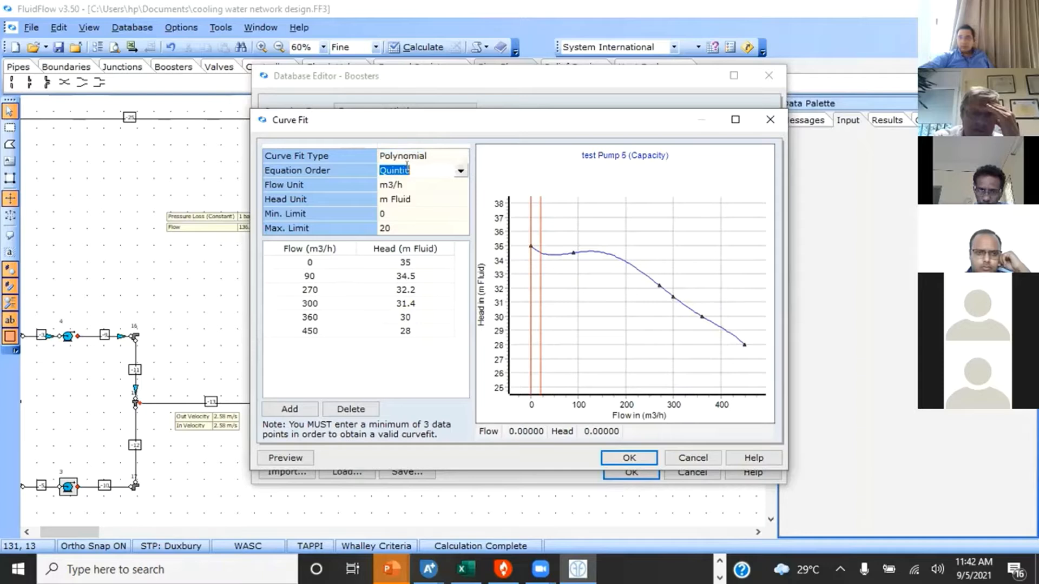
left_click(460, 172)
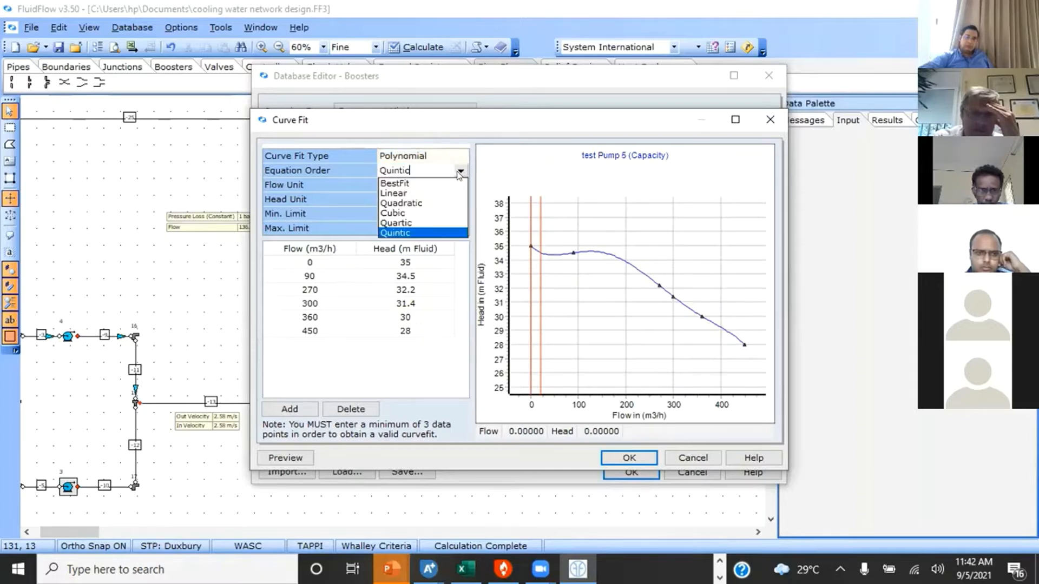
left_click(409, 203)
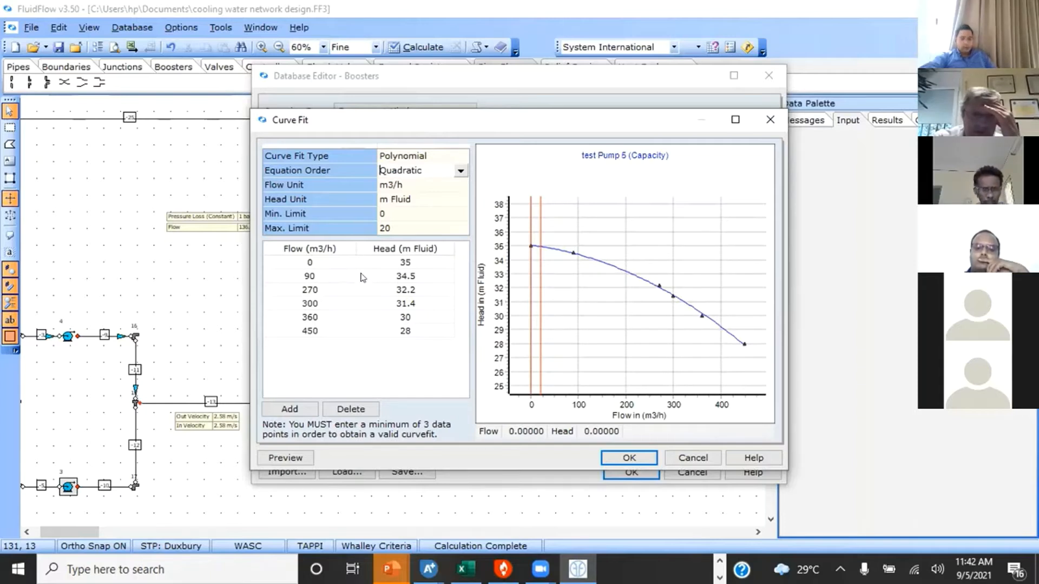
Step: Set the capacity curve's minimum flow limit to 30 m3/h and its maximum limit to 400 m3/h
left_click(383, 231)
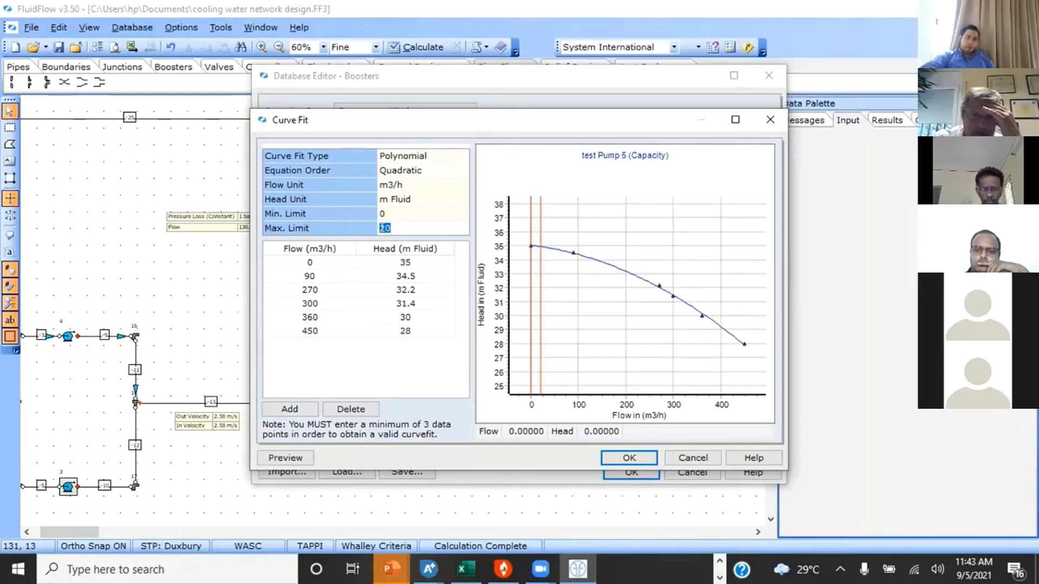
left_click(382, 213)
type("30")
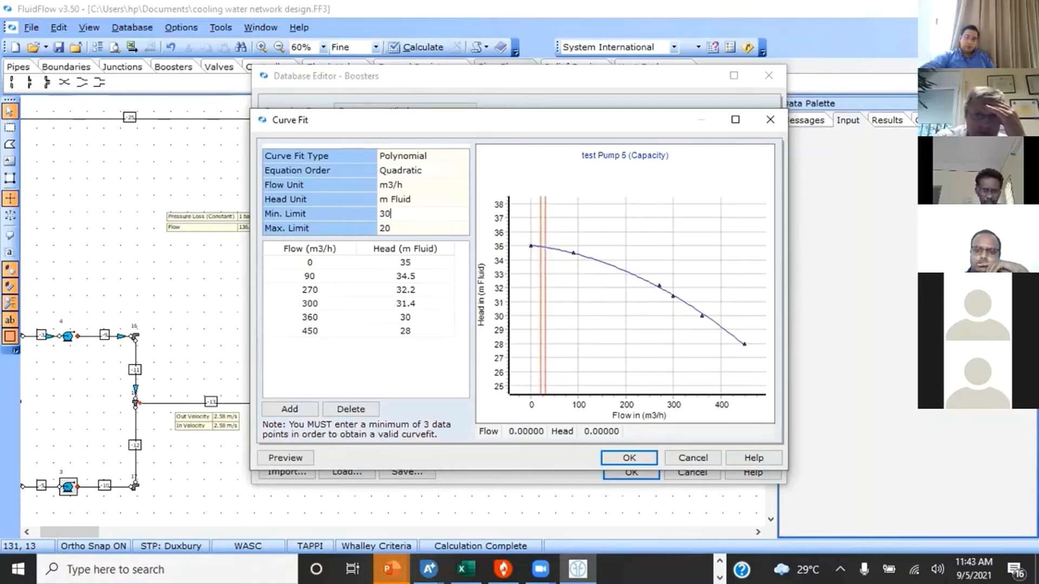
left_click(382, 228)
type("4")
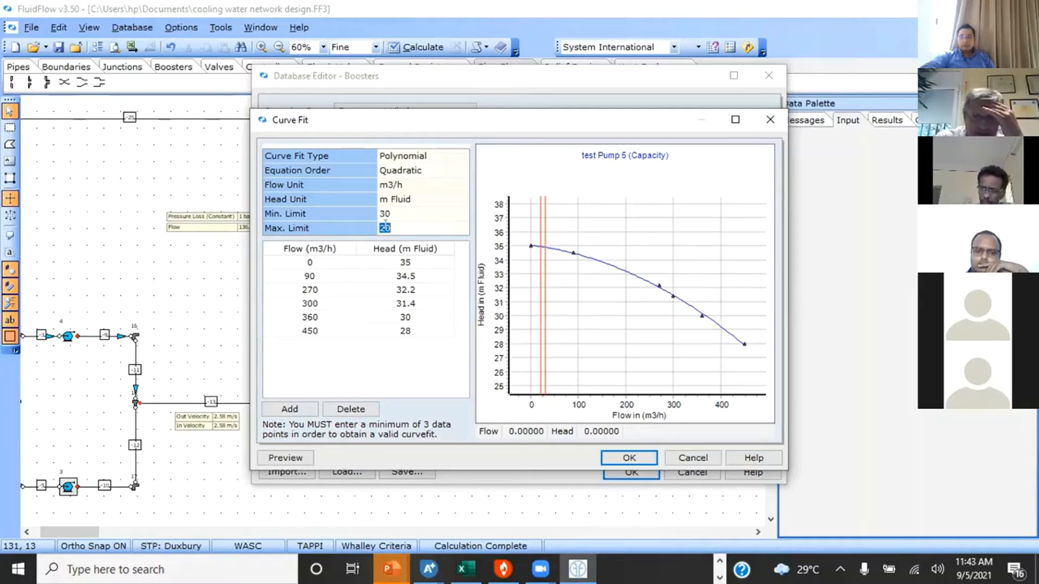
type("00")
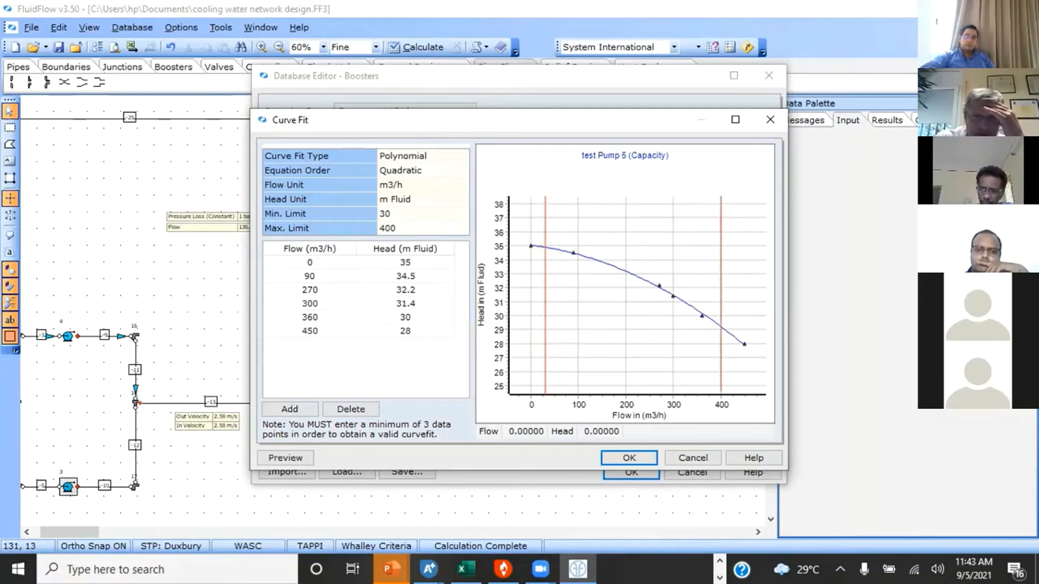
left_click(384, 291)
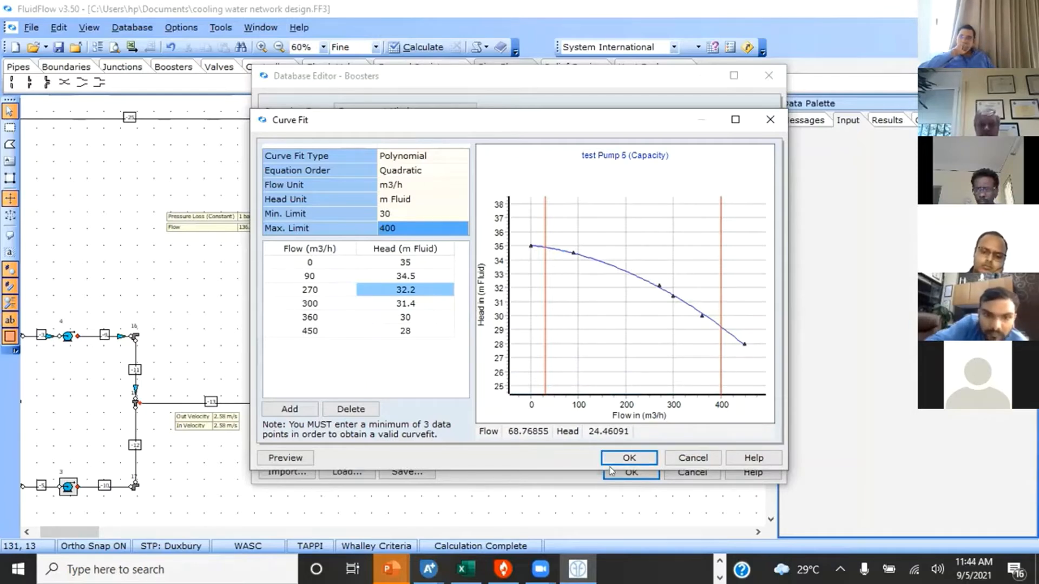
left_click(540, 569)
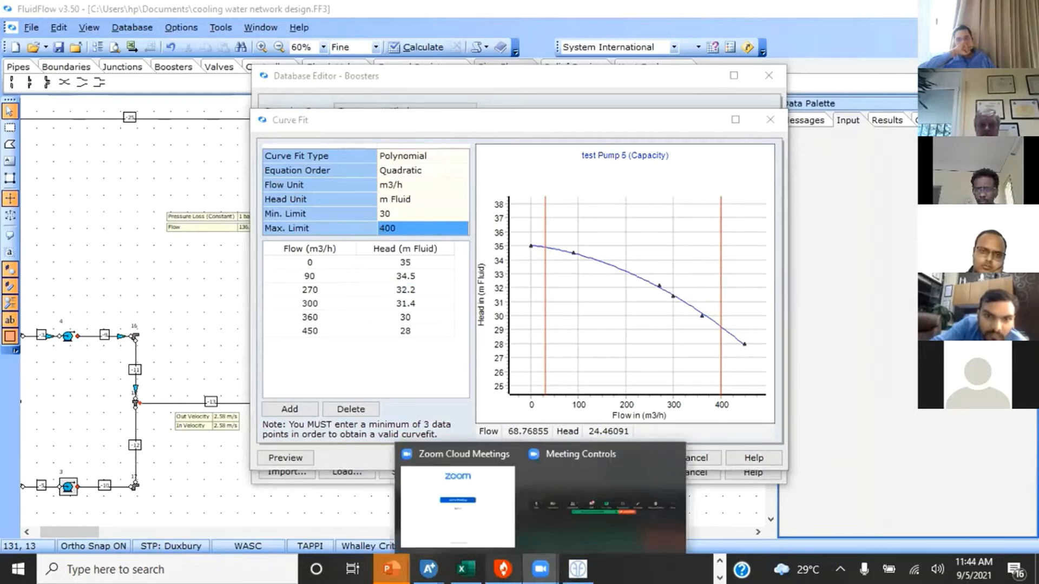
left_click(845, 430)
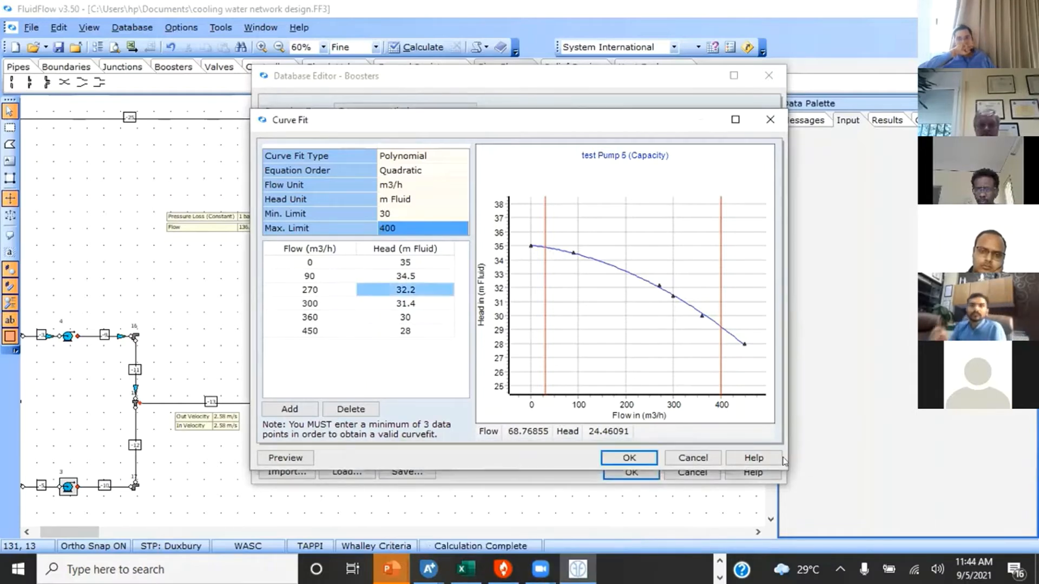
left_click(731, 476)
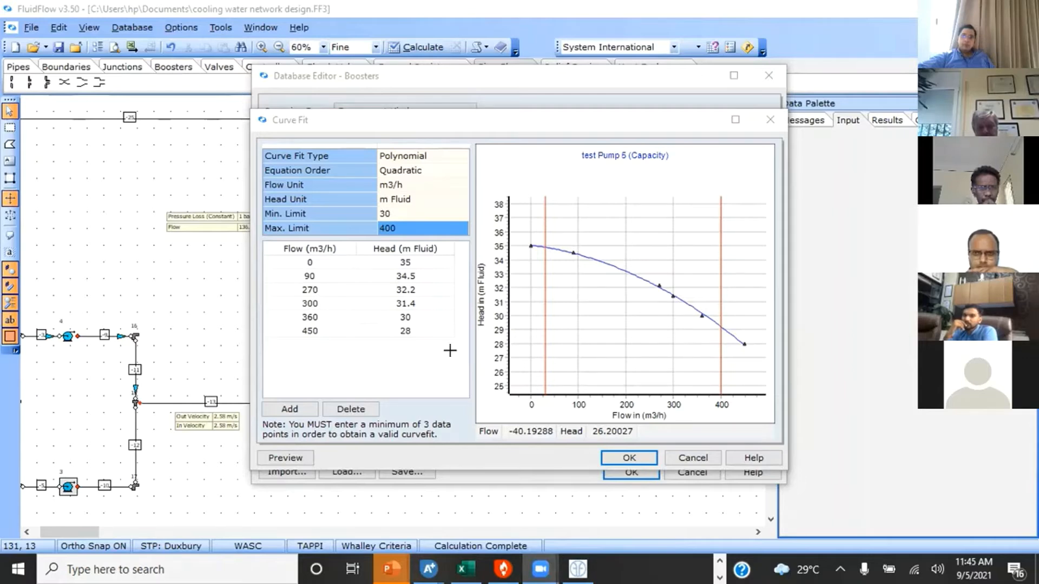
Step: Accept the capacity curve of test Pump 5 and save the new pump to the Boosters database
left_click(629, 457)
left_click(630, 473)
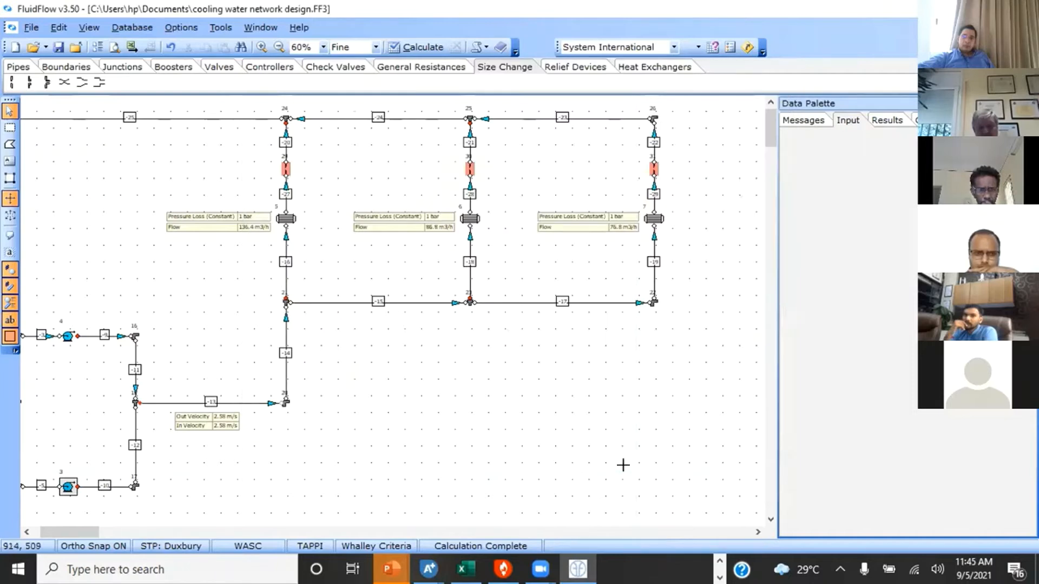
Step: Reopen the Boosters database and expand its Centrifugal Pump category
left_click(132, 28)
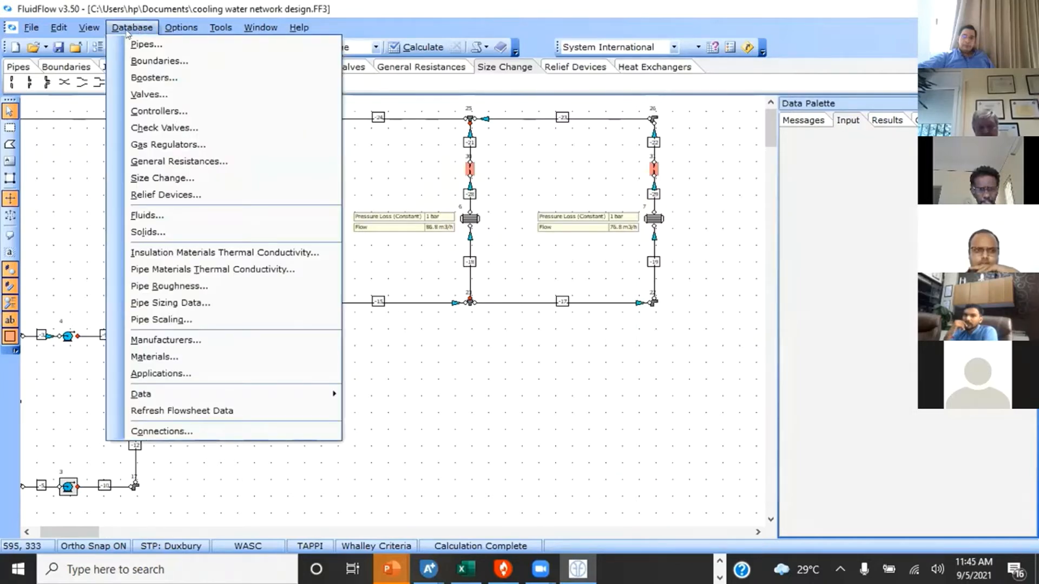
left_click(147, 76)
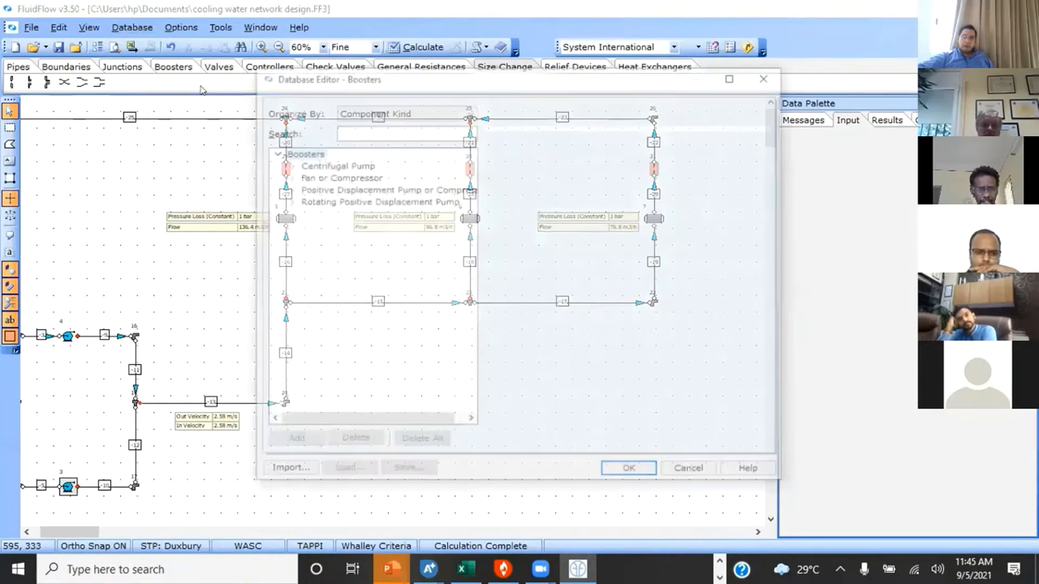
left_click(321, 166)
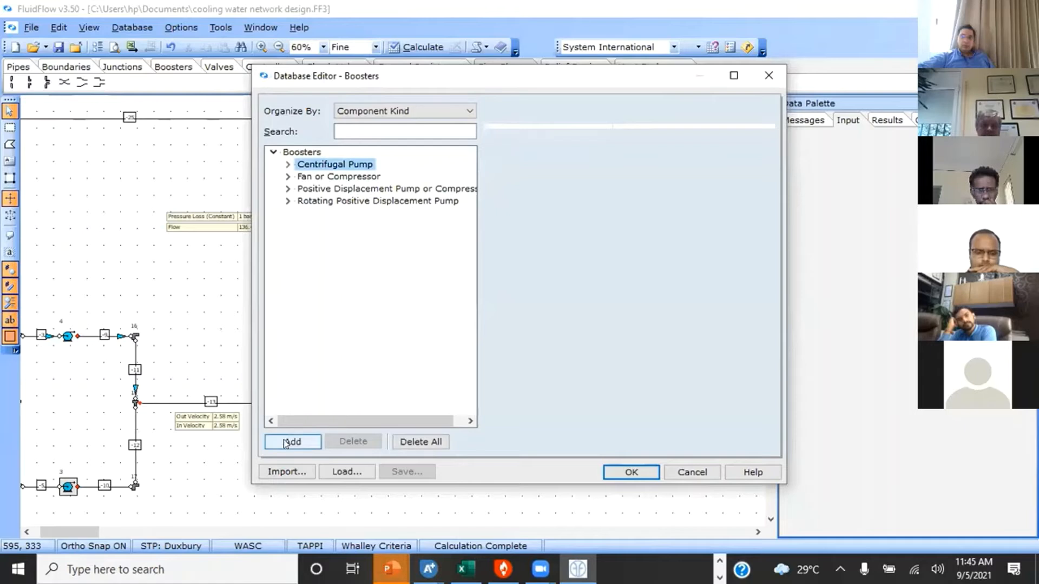
left_click(287, 164)
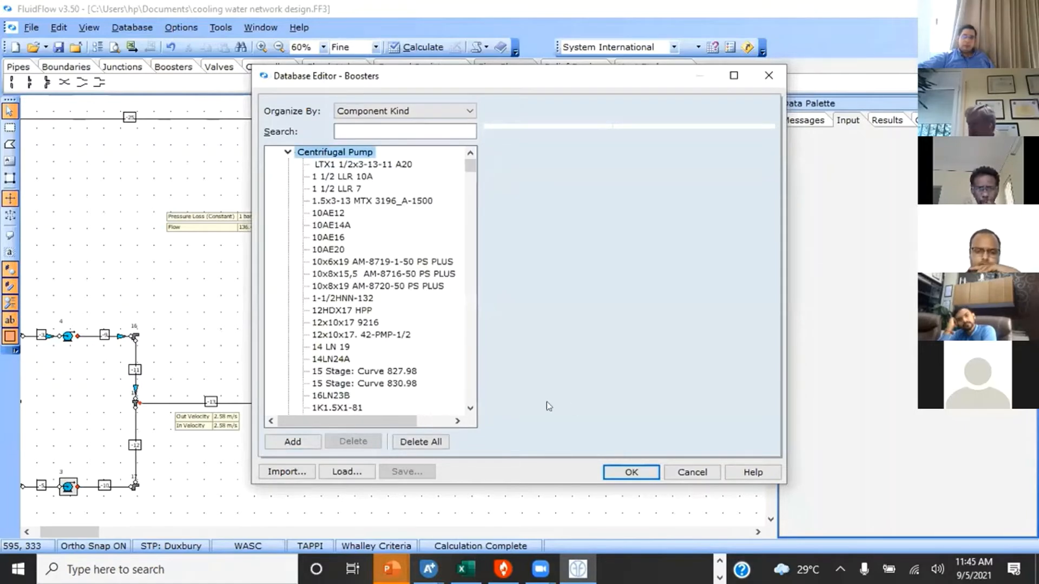
Step: Find test Pump 5 in the list of centrifugal pumps and display its database properties
left_click_drag(470, 167, 466, 399)
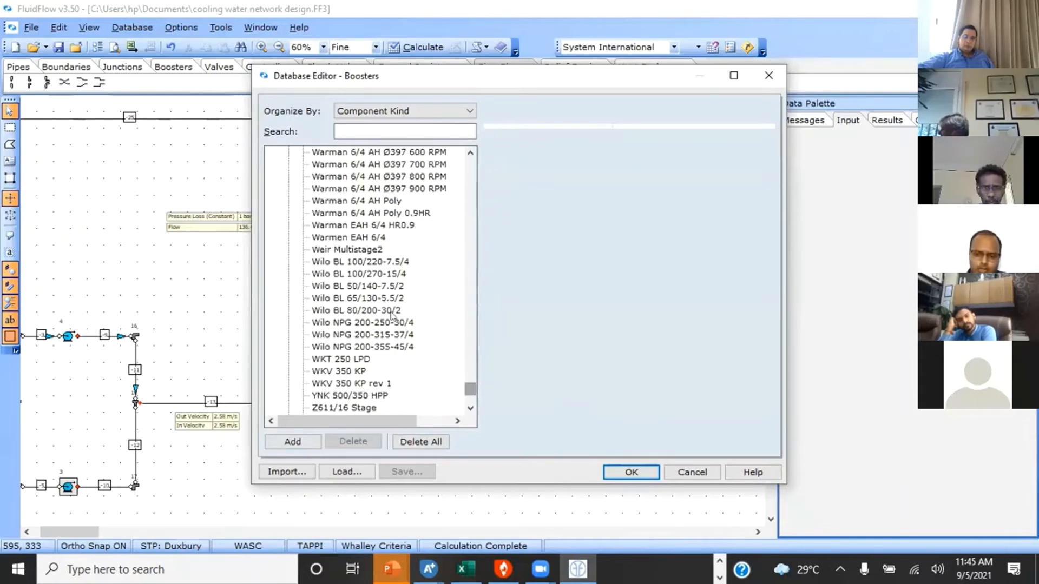
scroll(394, 316, "up", 3)
scroll(396, 303, "up", 4)
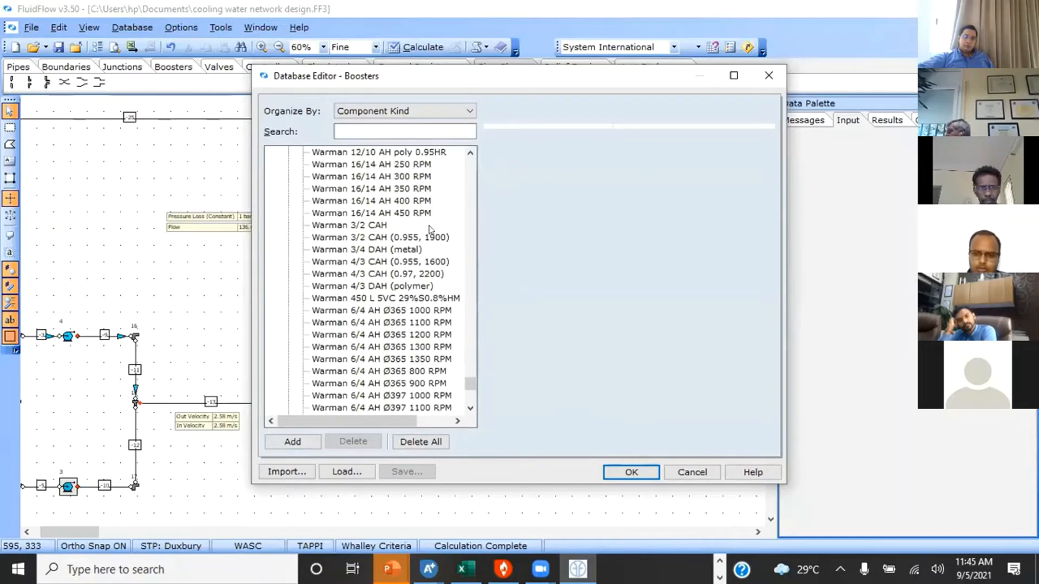
left_click(469, 180)
left_click(469, 180)
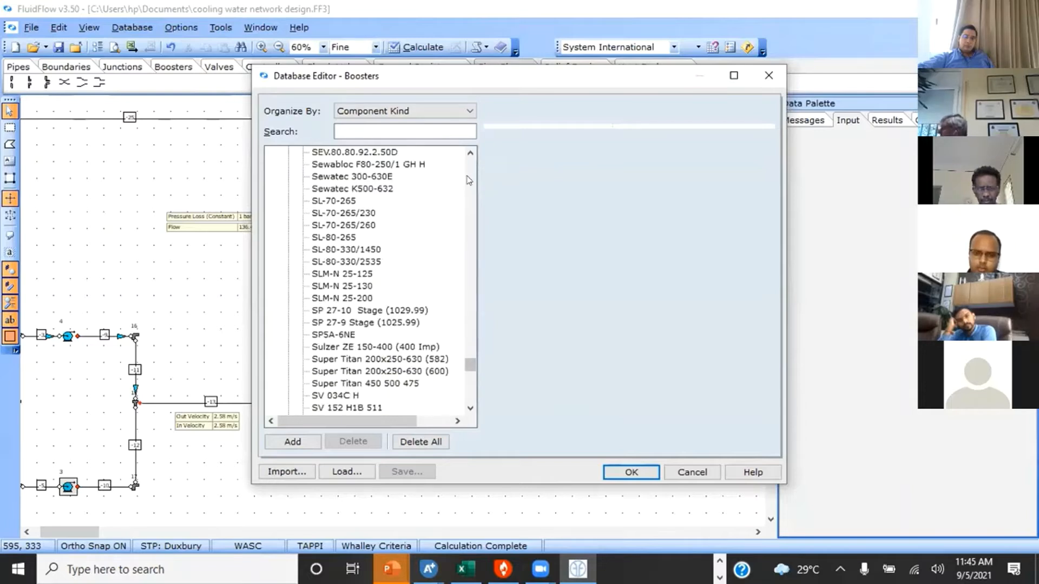
left_click(469, 399)
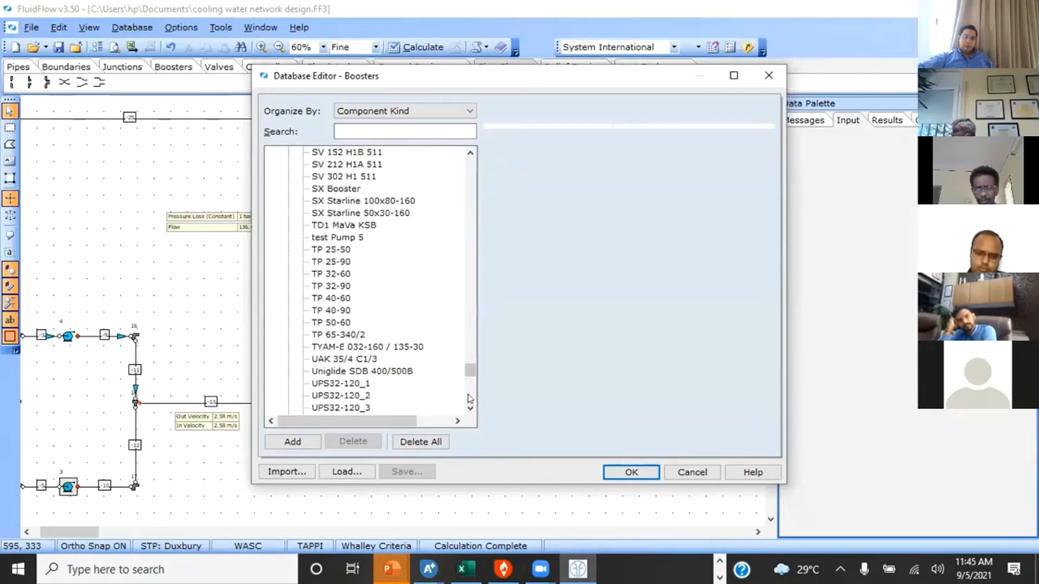
left_click(470, 400)
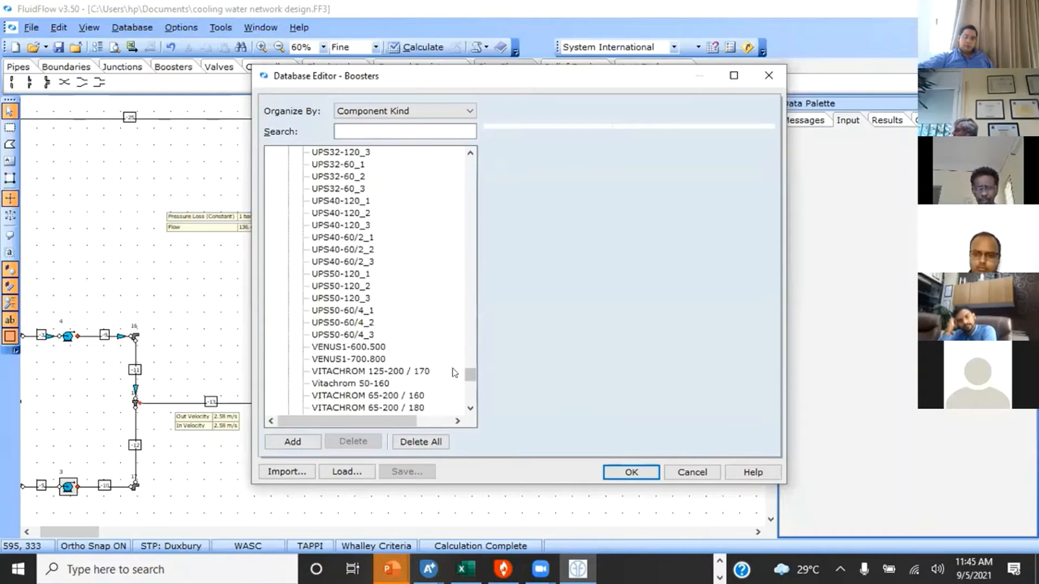
scroll(396, 279, "up", 5)
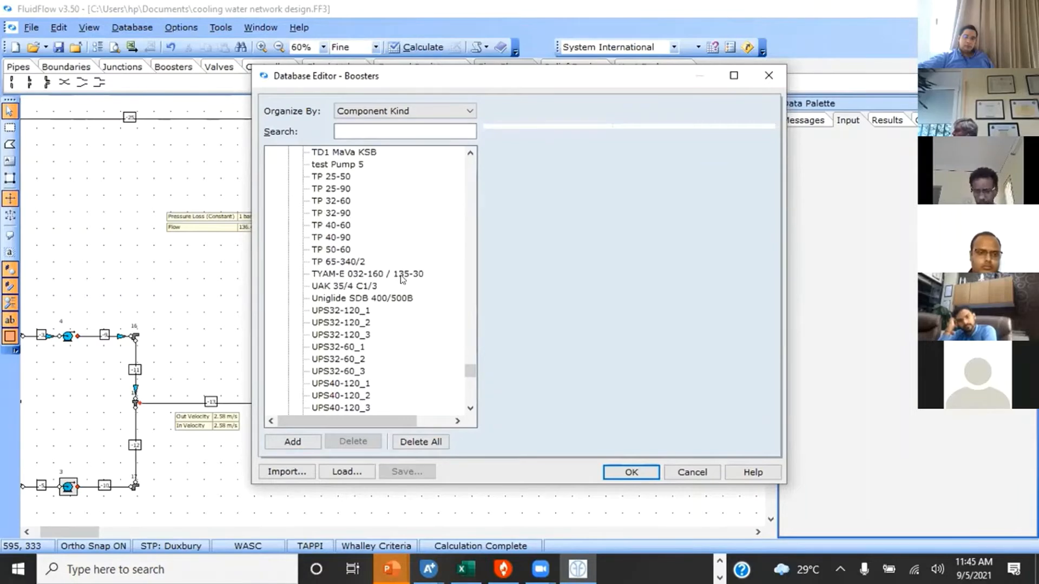
left_click(341, 164)
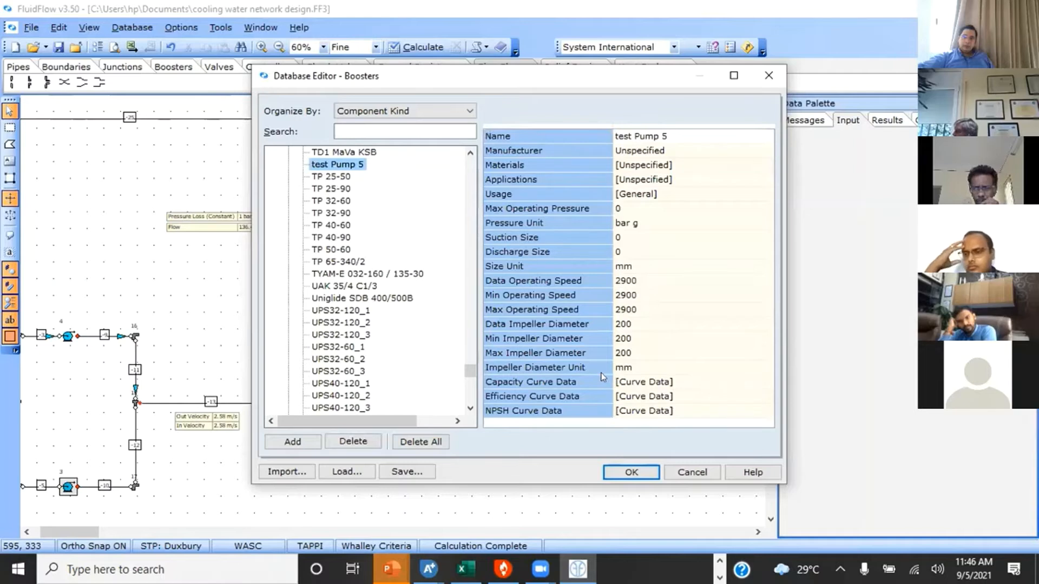
Step: Review the capacity curve data of test Pump 5, and close the curve fit and the Boosters database
left_click(655, 377)
double_click(655, 377)
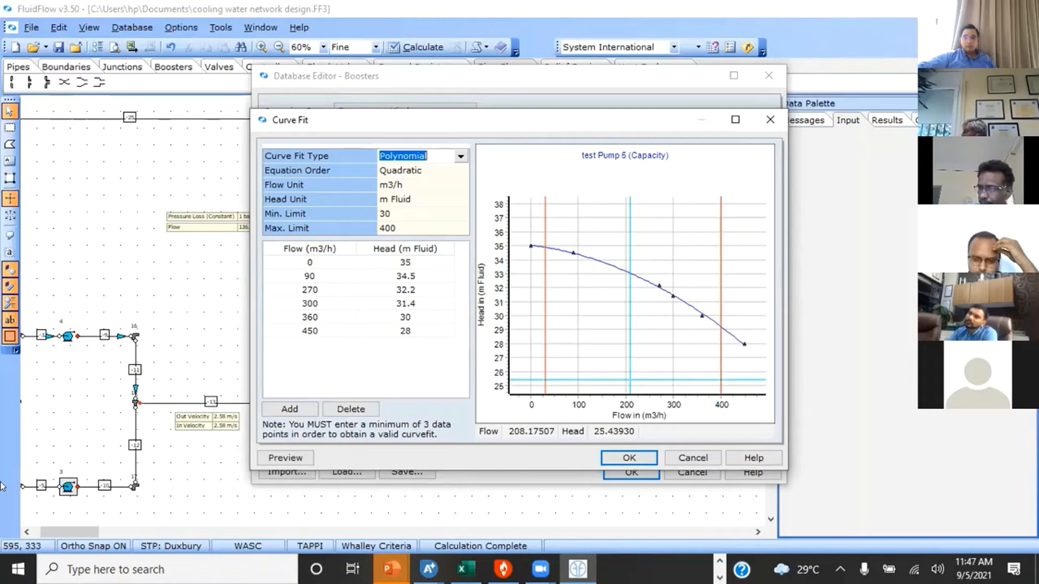
left_click(651, 505)
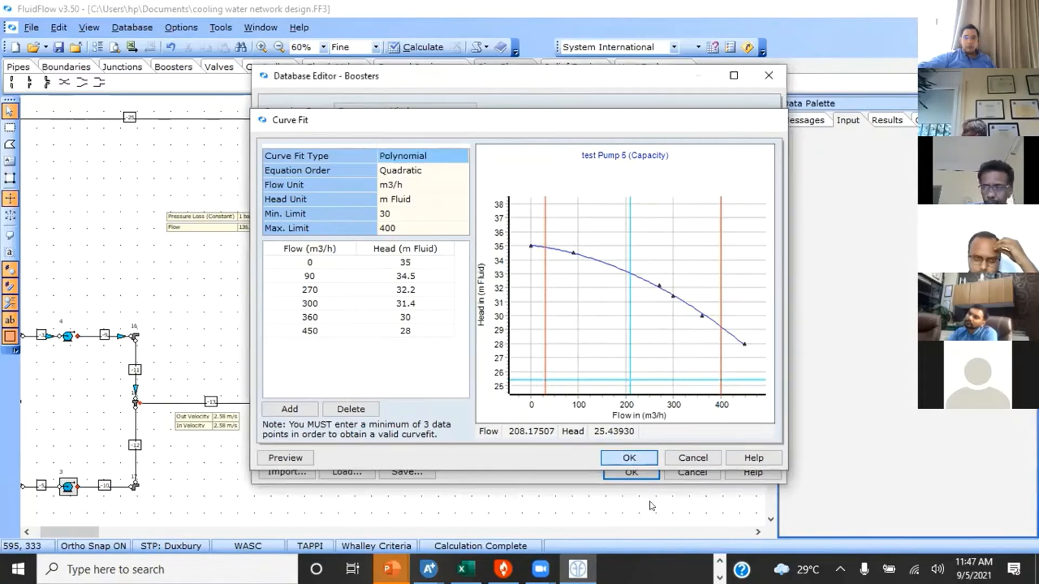
left_click(633, 474)
left_click(631, 473)
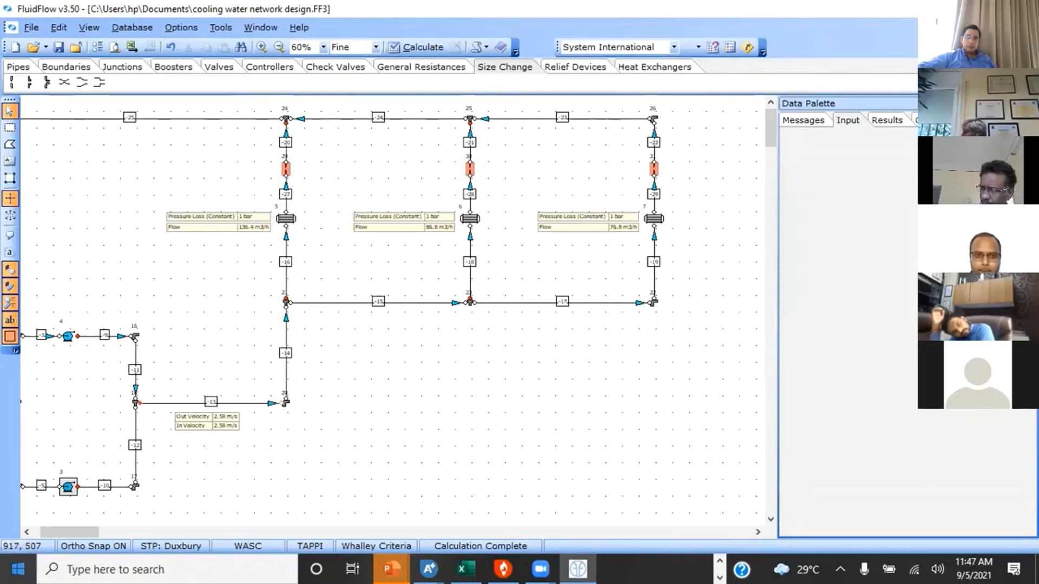
Step: Open the Boosters database again and select test Pump 5 among the centrifugal pumps
left_click(129, 29)
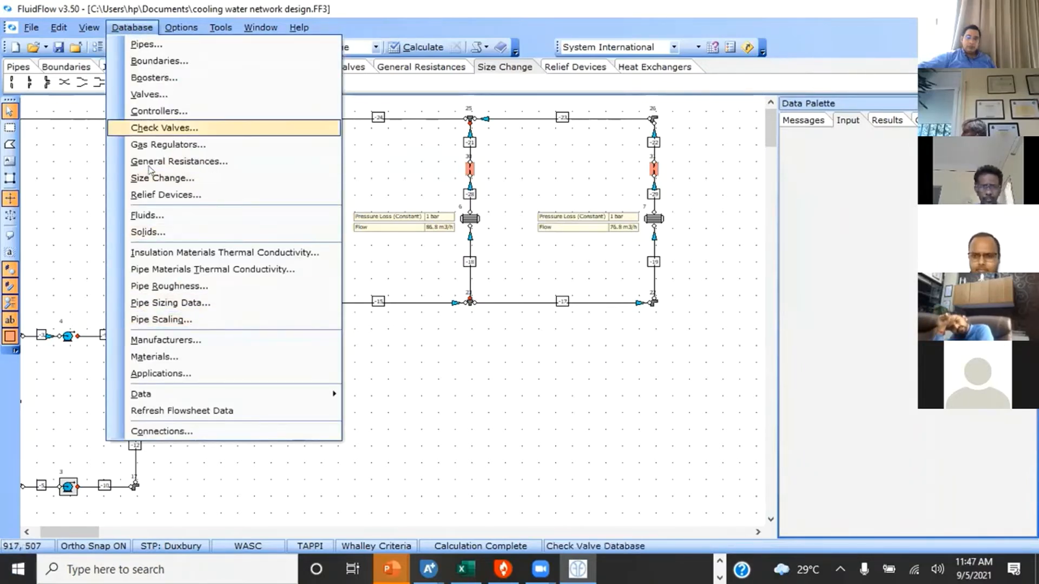
key("Escape")
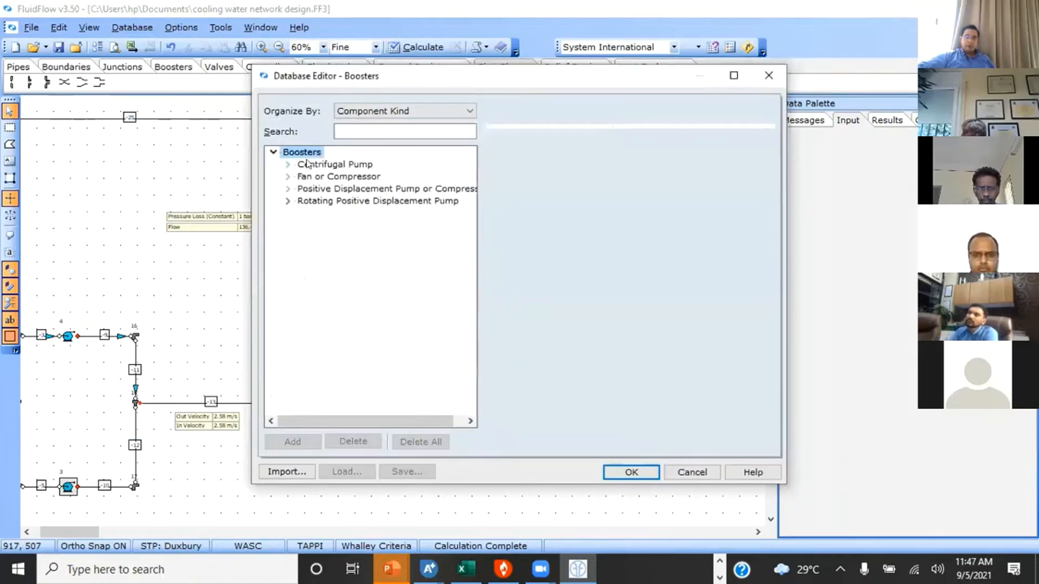
left_click(287, 164)
left_click(332, 166)
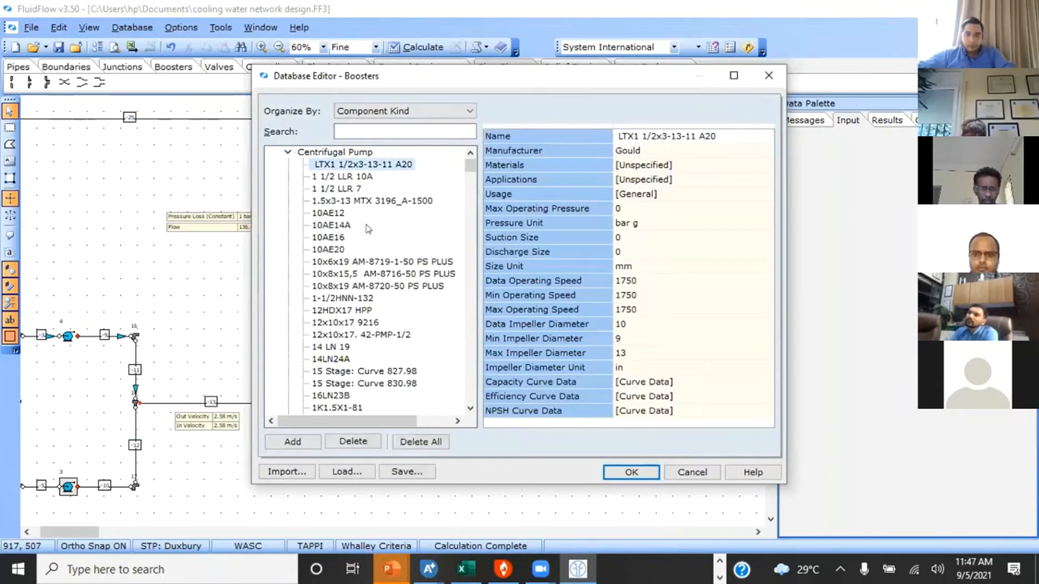
key("t")
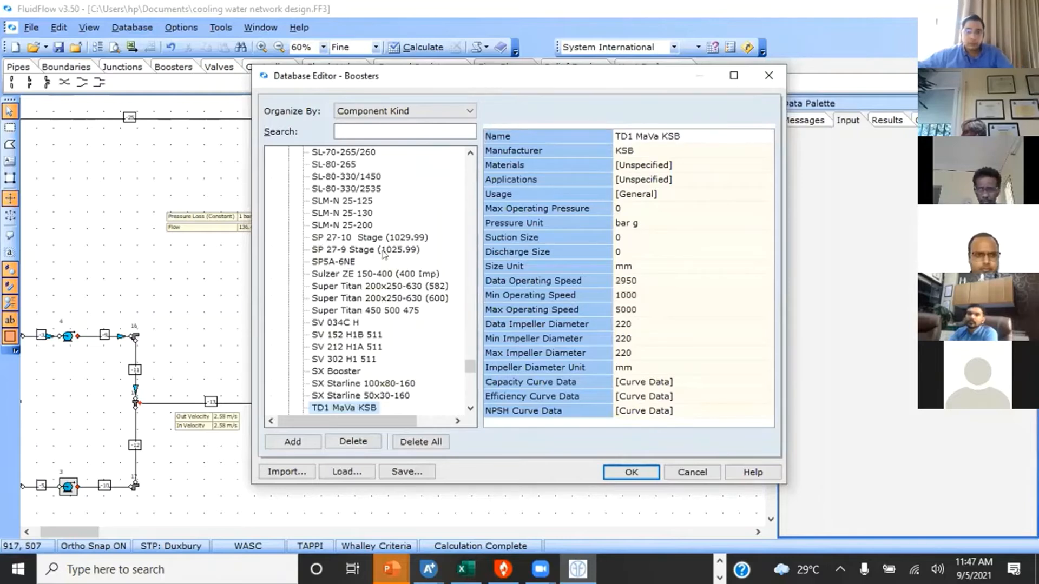
scroll(380, 316, "down", 1)
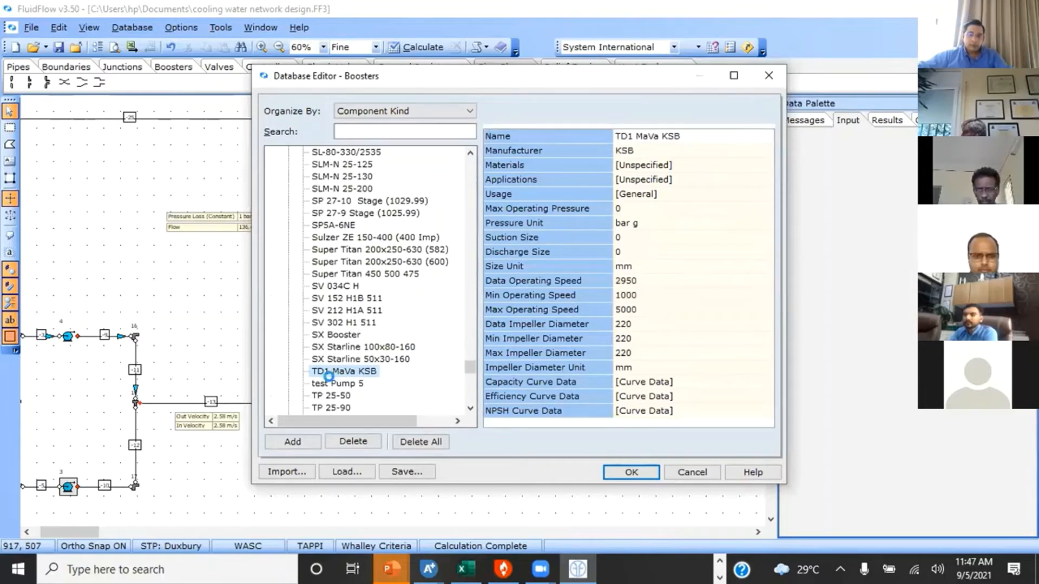
left_click(337, 383)
Step: Review the capacity curve fit of test Pump 5 and close it
left_click(714, 385)
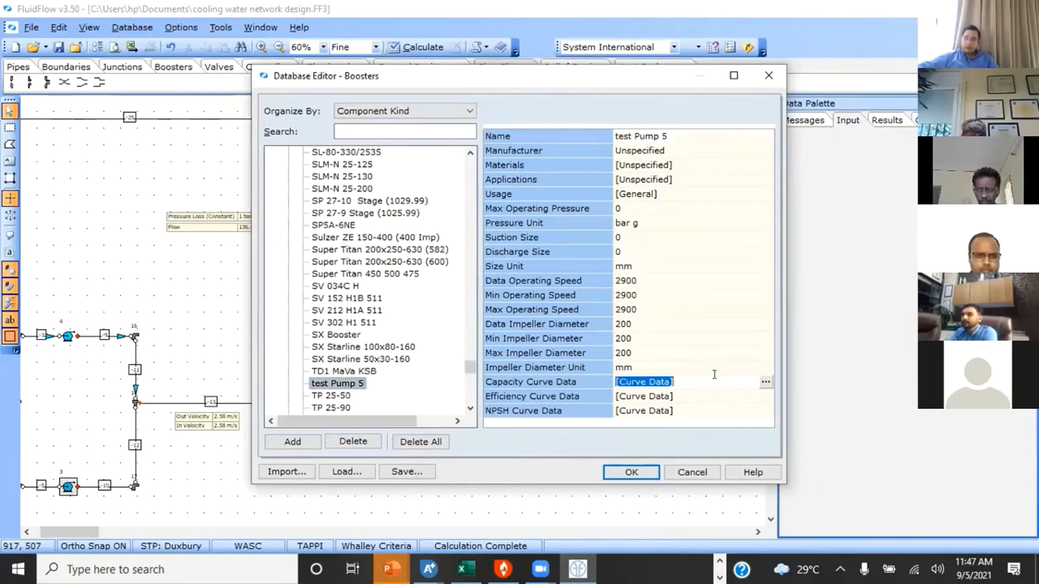
left_click(764, 383)
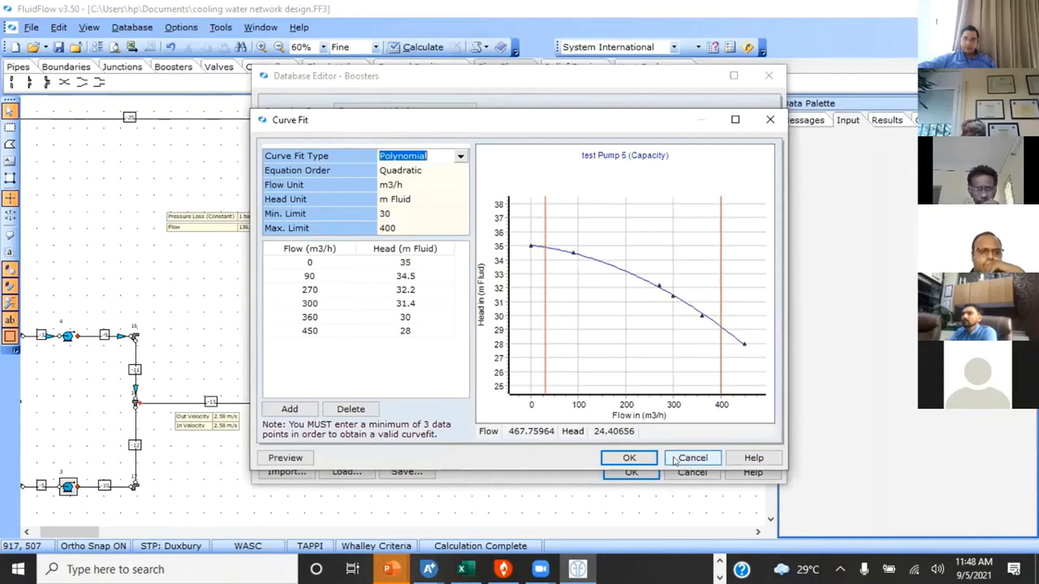
left_click(605, 457)
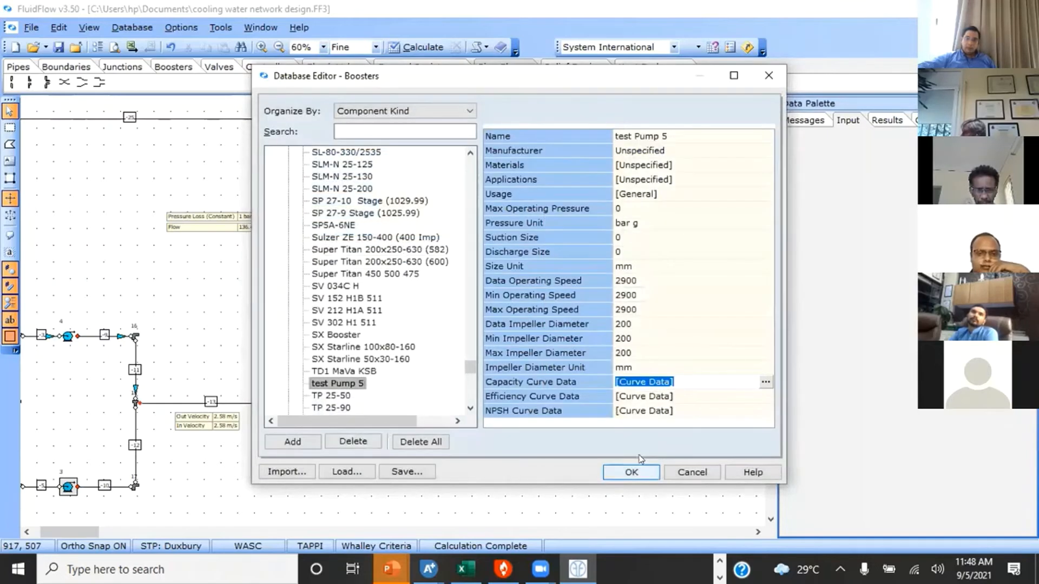
Step: Open the efficiency curve data of test Pump 5 and add six empty data points
left_click(671, 391)
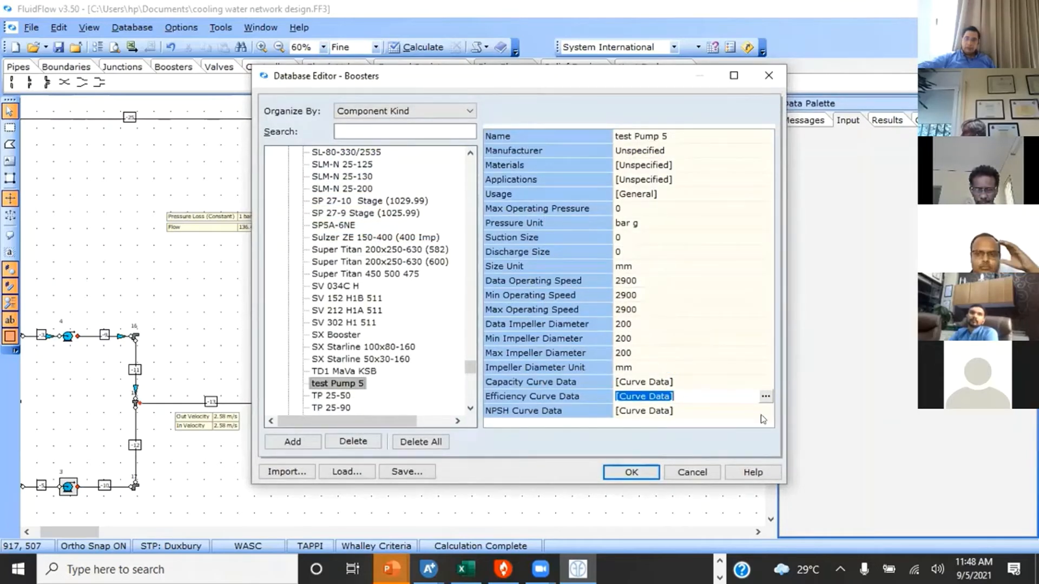
left_click(754, 394)
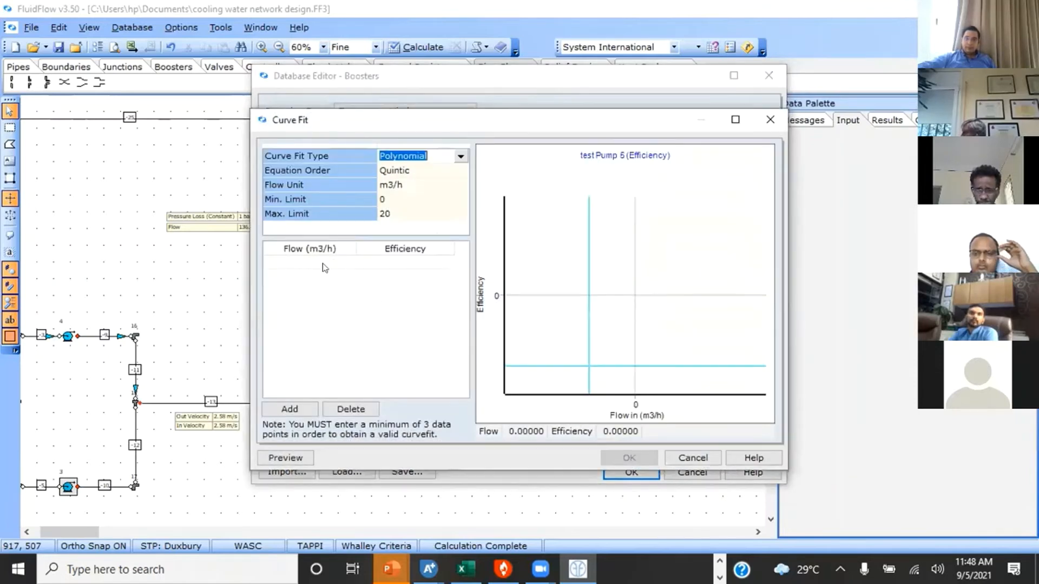
left_click(282, 410)
left_click(281, 410)
left_click(281, 410)
left_click(281, 410)
left_click(281, 410)
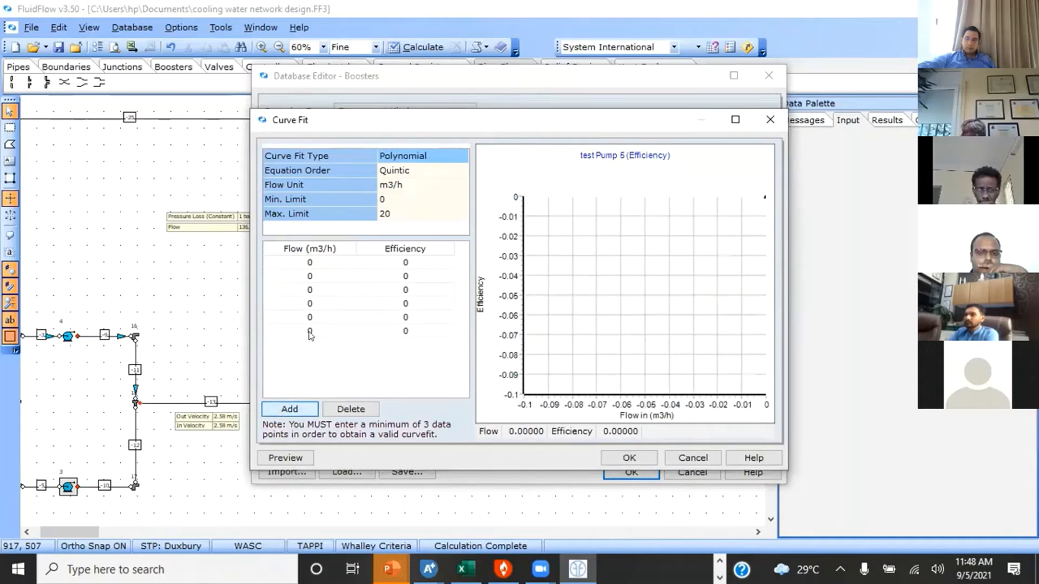
Step: Enter flows of 90, 270, 300, 360 and 450 m3/h for the second to sixth efficiency data points, keeping the first at 0
left_click(312, 275)
type("90")
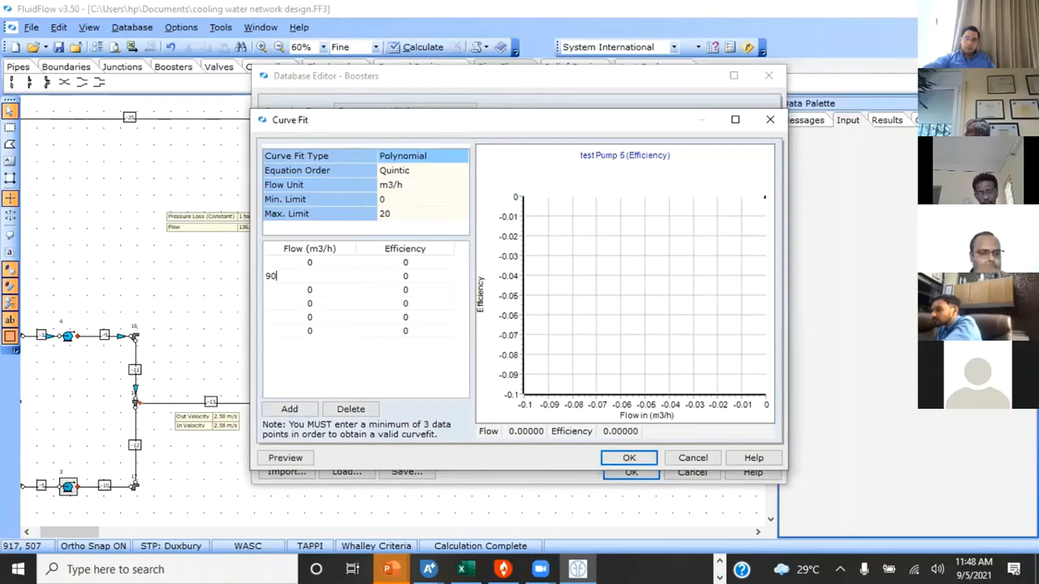
left_click(312, 290)
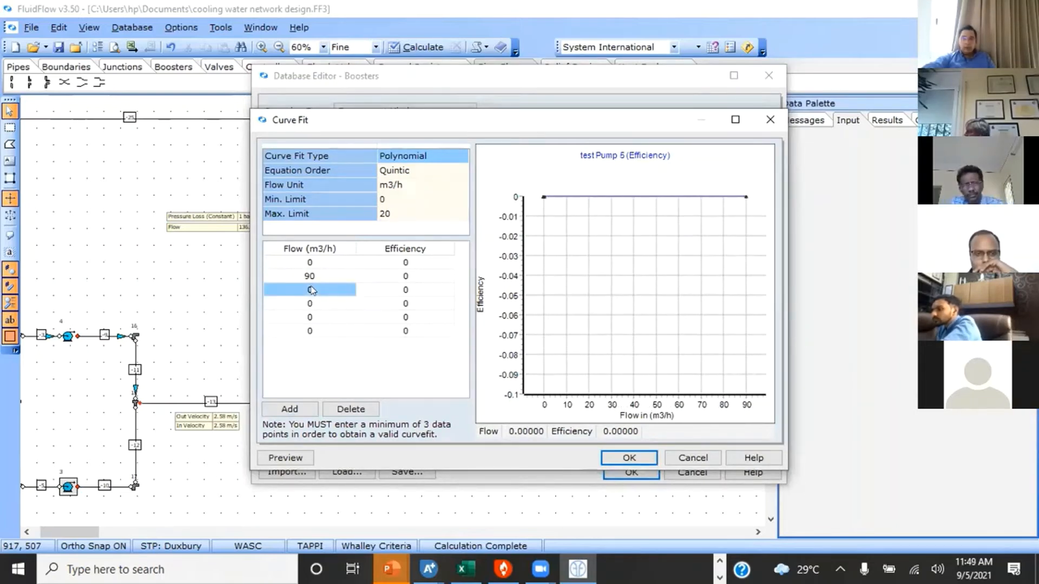
type("270")
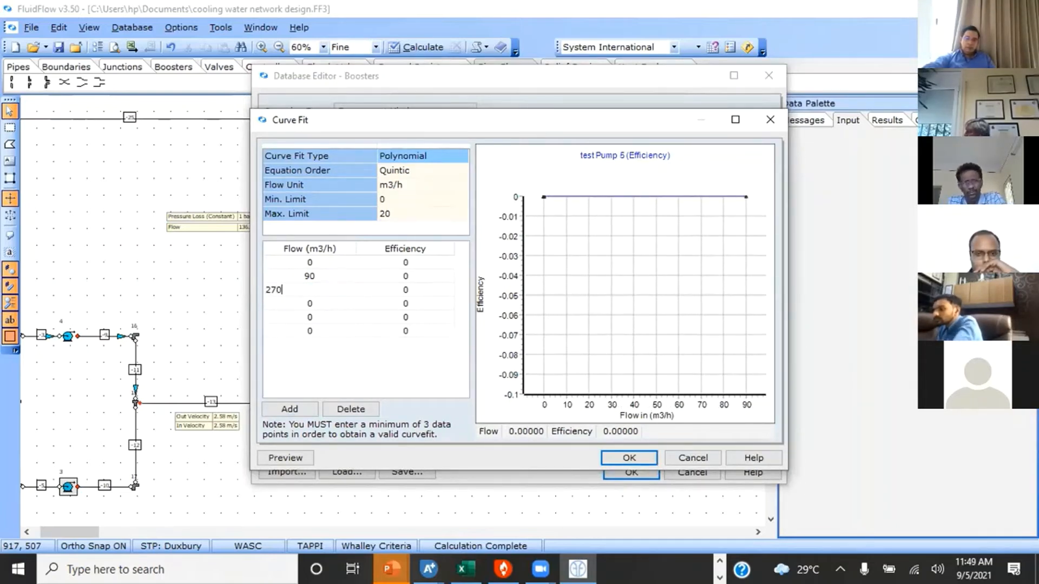
left_click(307, 306)
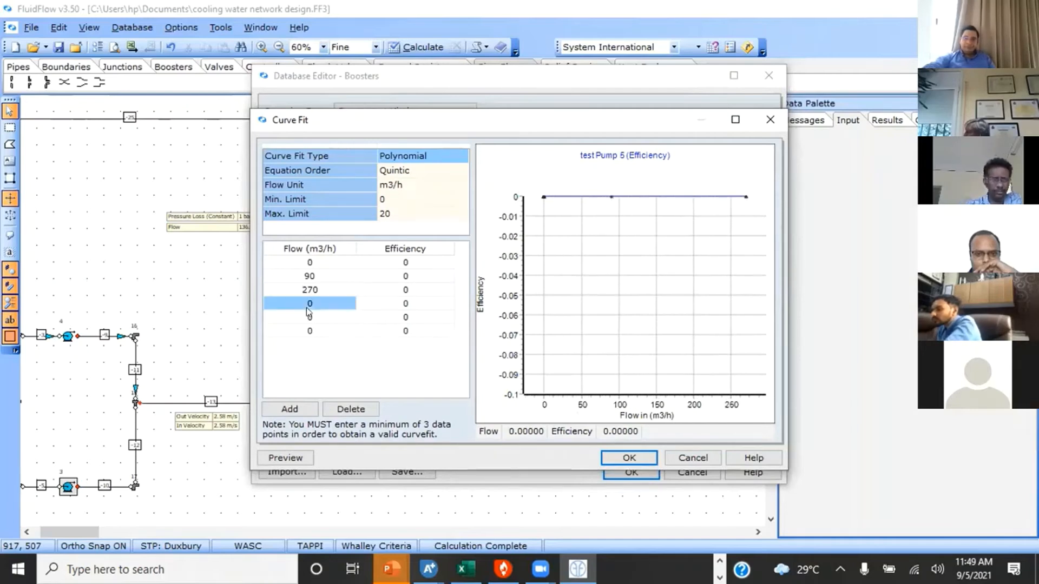
type("300")
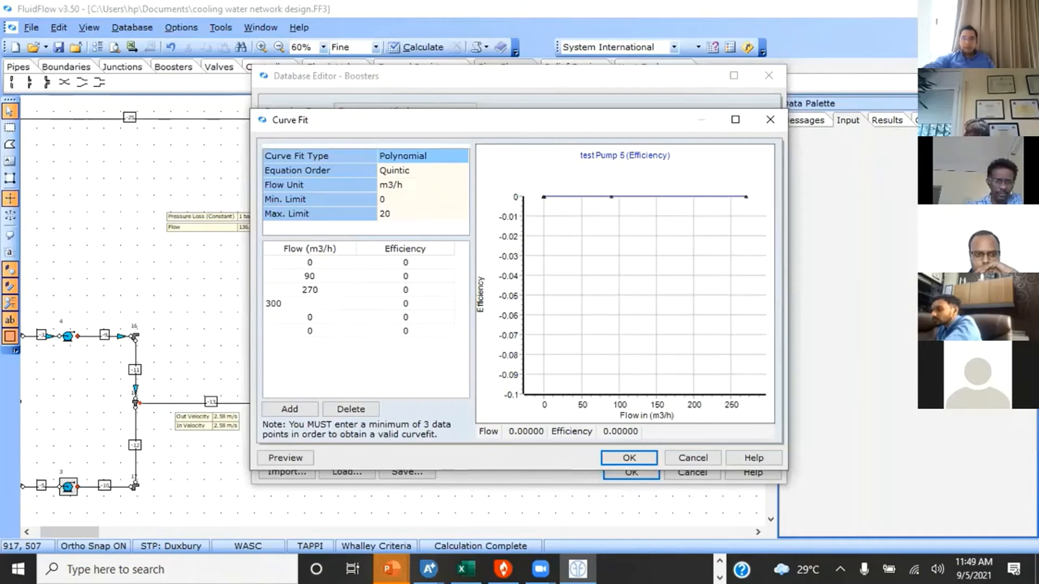
left_click(309, 318)
type("36")
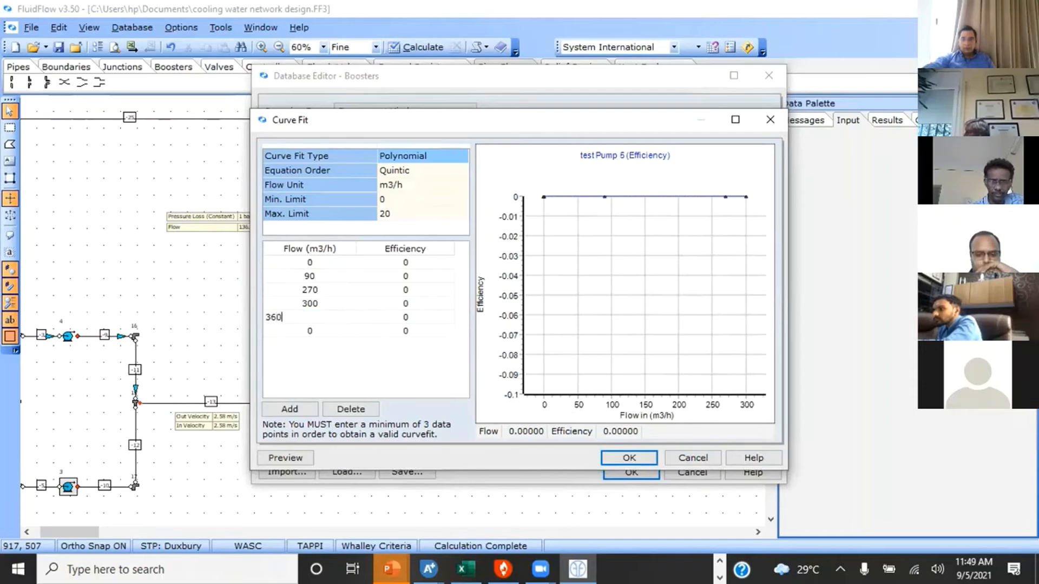
left_click(304, 331)
type("45")
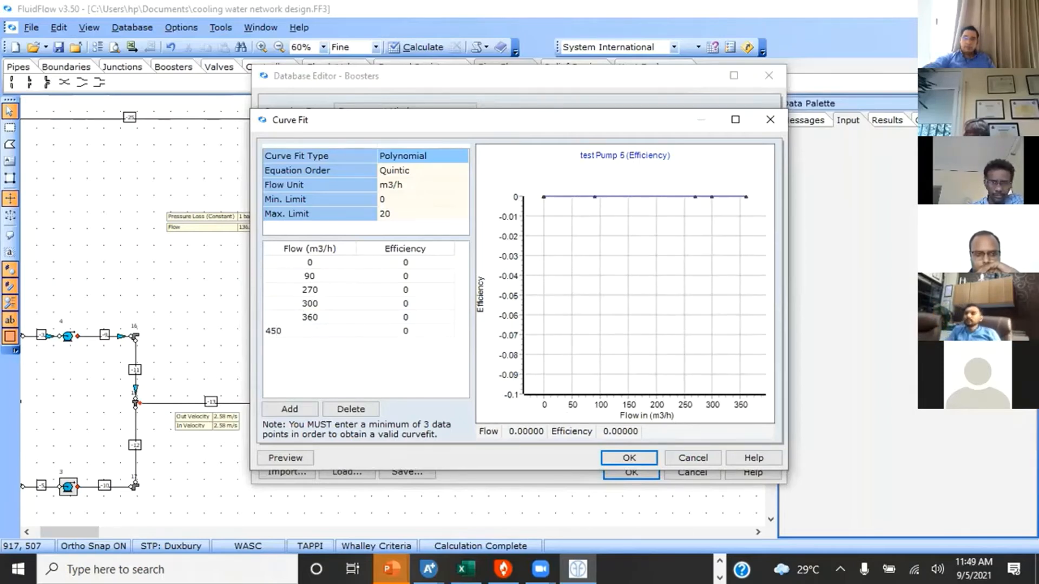
type("0")
left_click(312, 316)
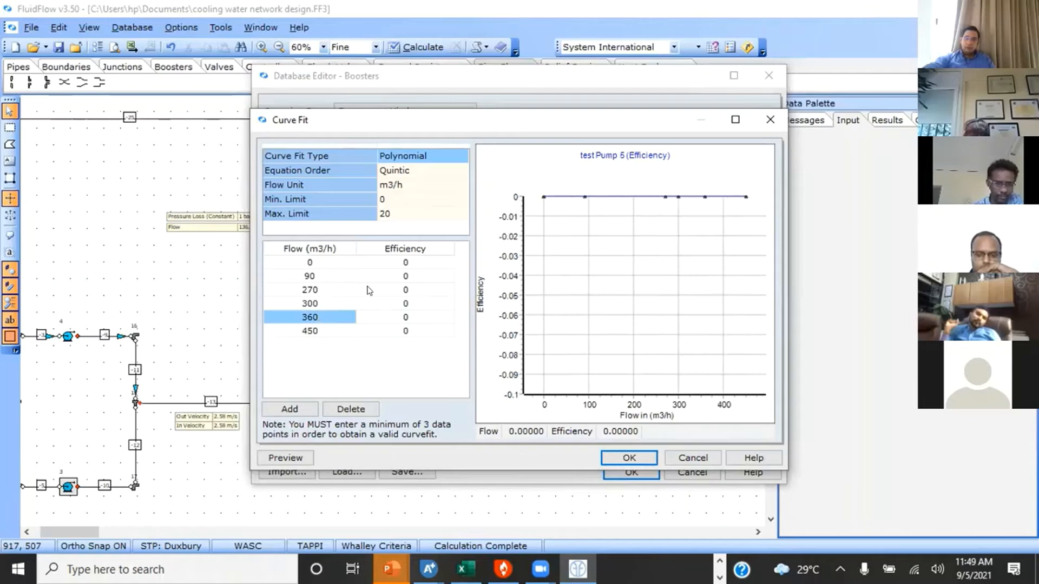
Step: Enter efficiencies of 45, 73, 70, 57 and 25 for the flows 90, 270, 300, 360 and 450 m3/h
left_click(406, 277)
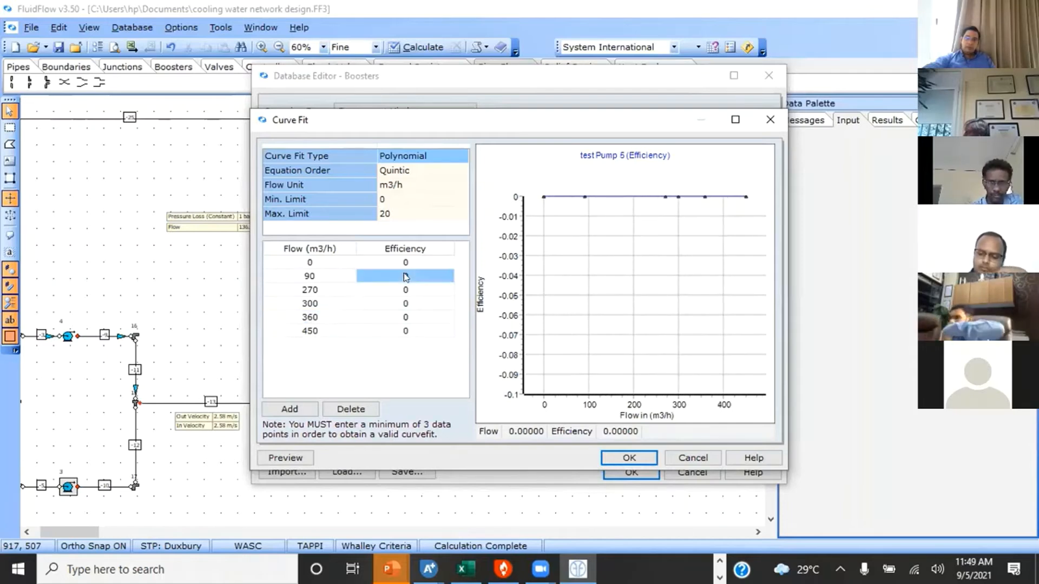
type("45")
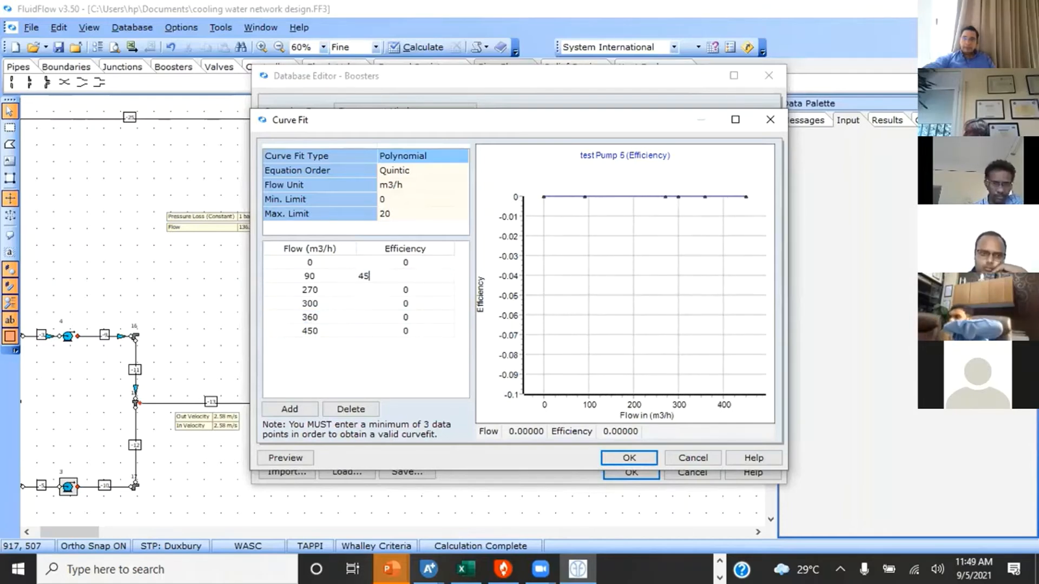
left_click(404, 288)
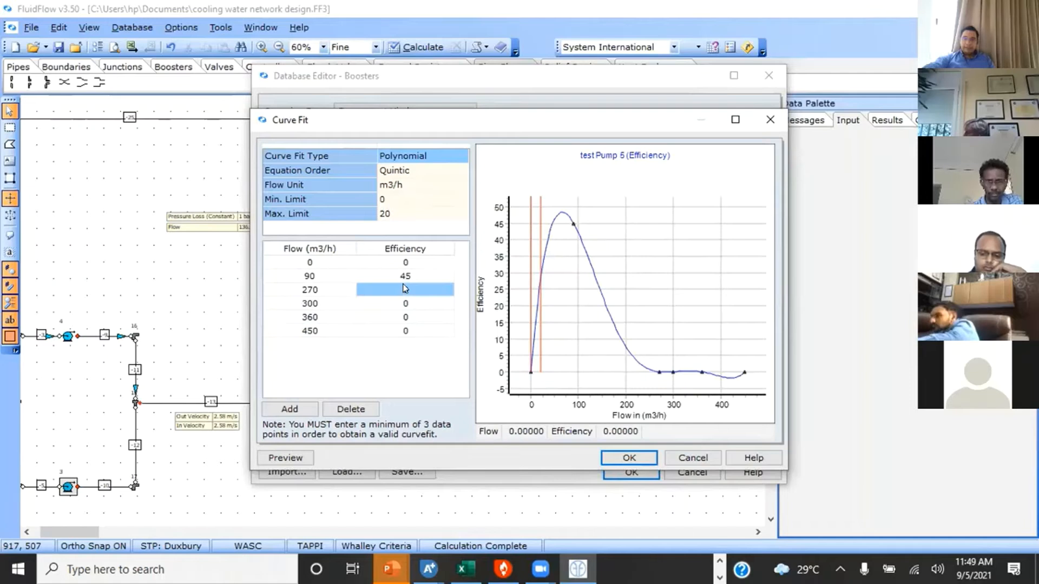
left_click(401, 285)
type("73")
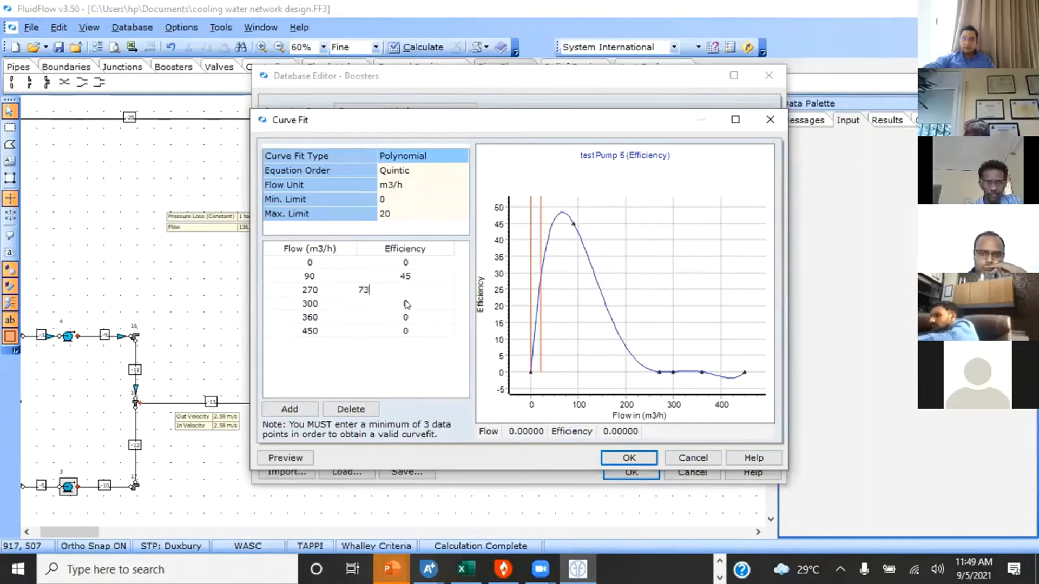
left_click(407, 305)
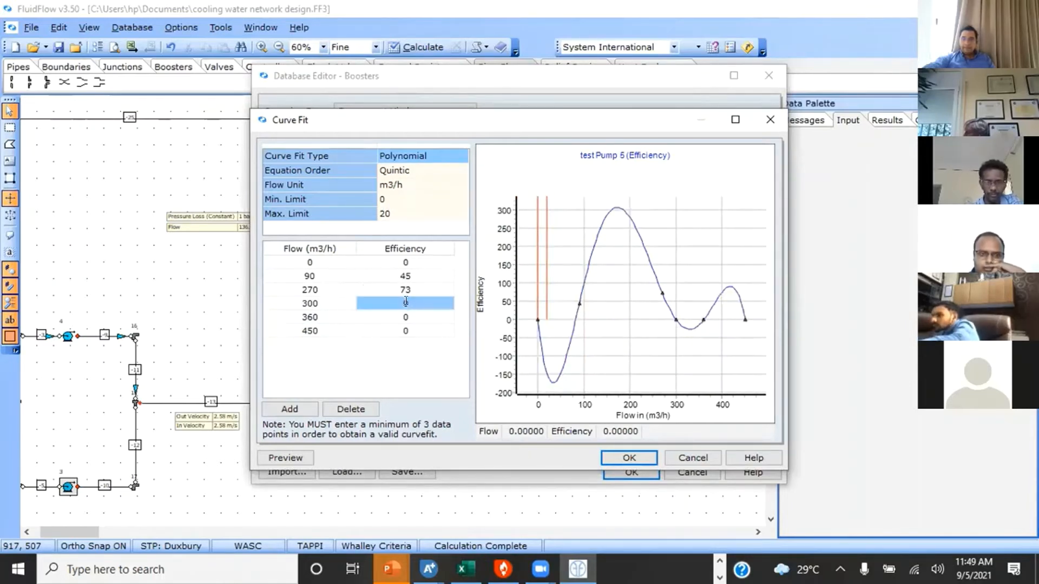
left_click(406, 302)
type("70")
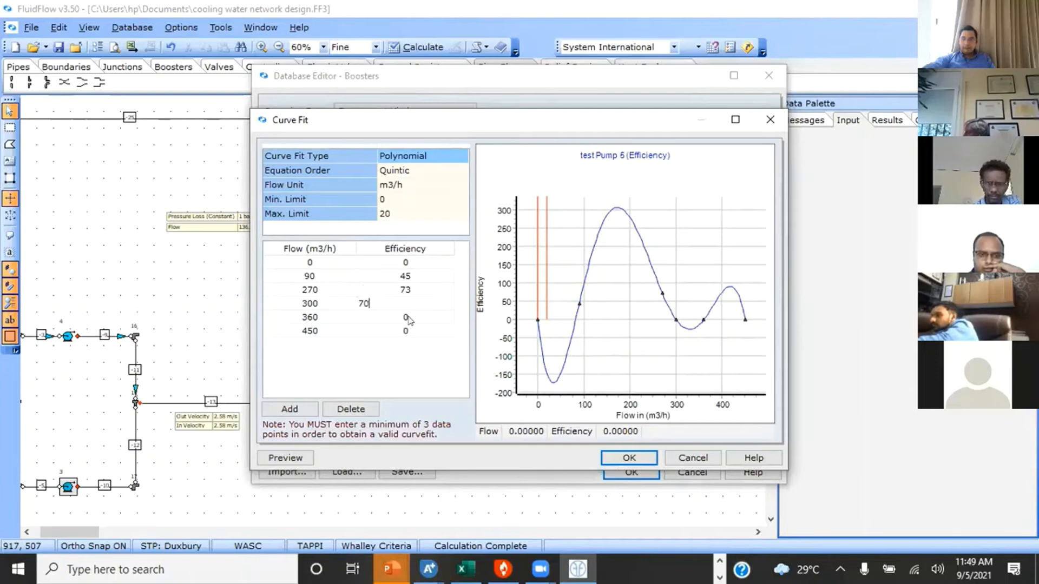
left_click(409, 317)
type("57")
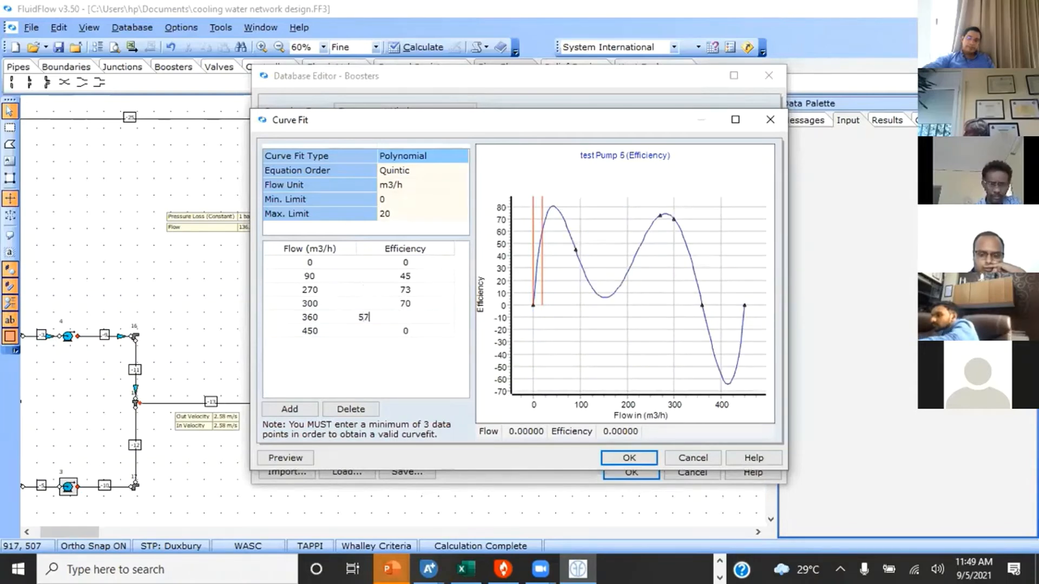
left_click(406, 330)
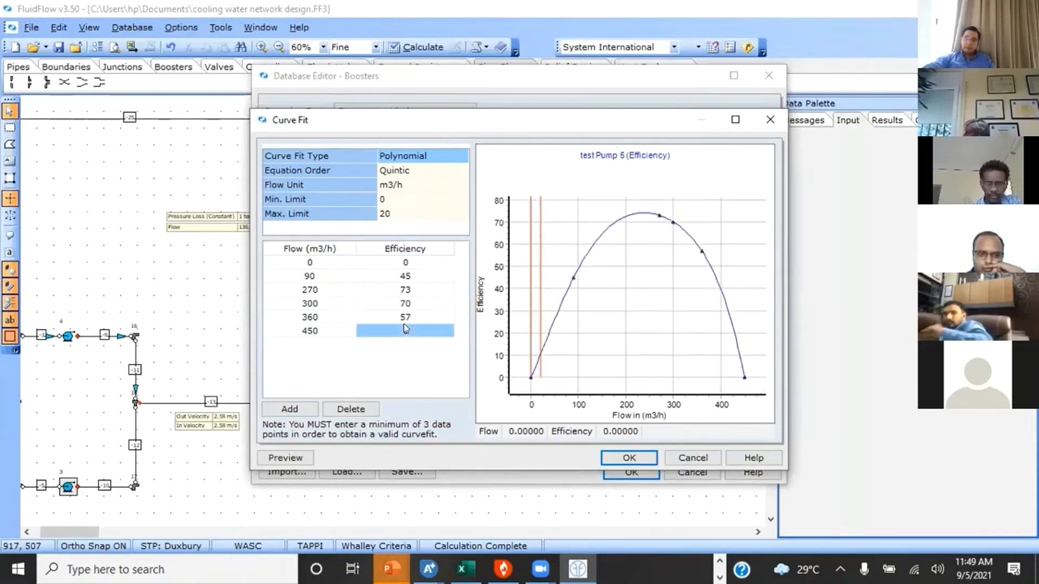
type("25")
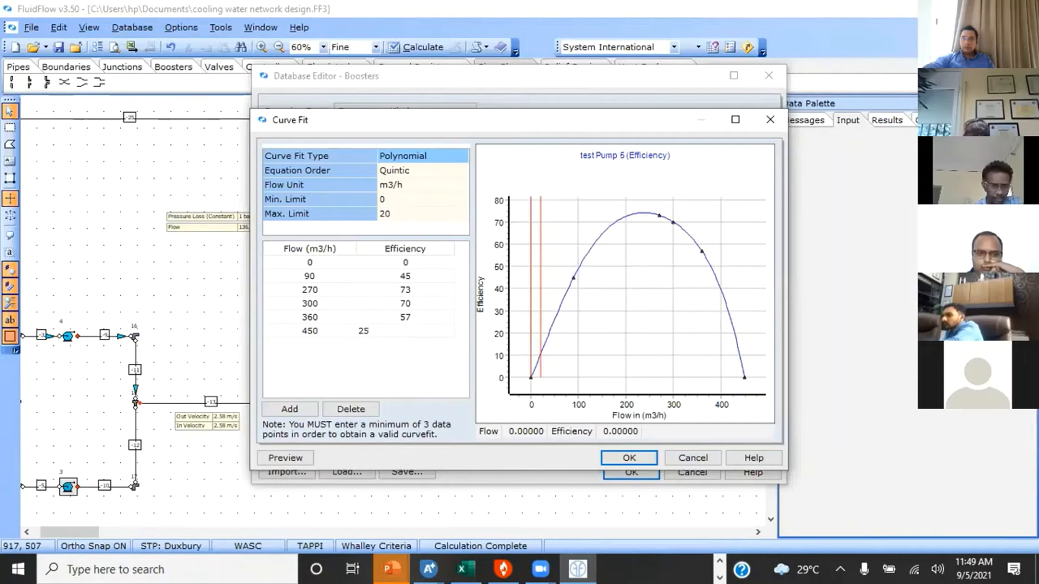
left_click(397, 360)
key("Up")
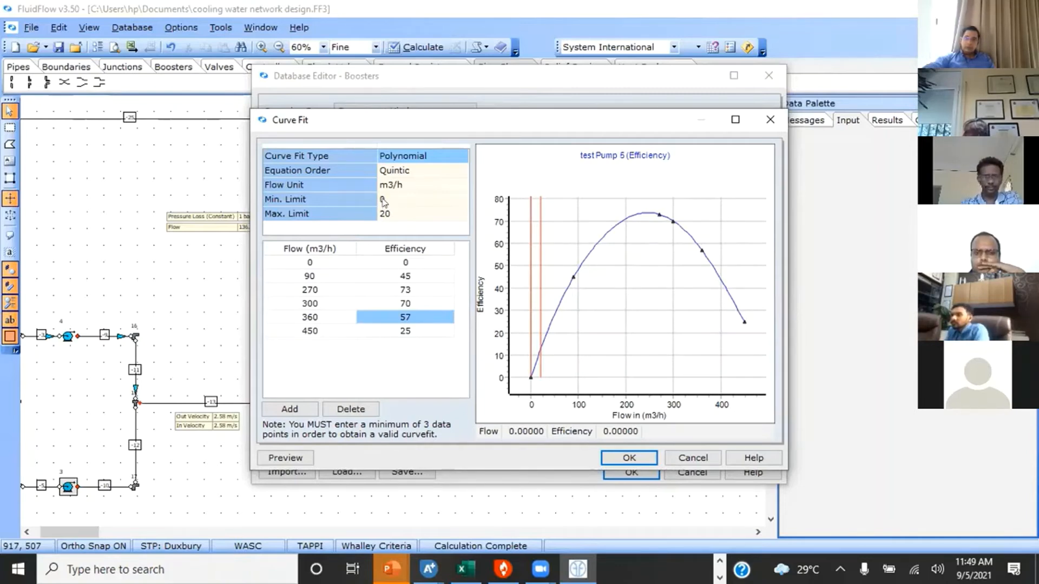
Step: Set the efficiency curve's minimum limit to 30 and maximum limit to 400 m3/h
left_click(384, 201)
type("30")
left_click(388, 213)
type("400")
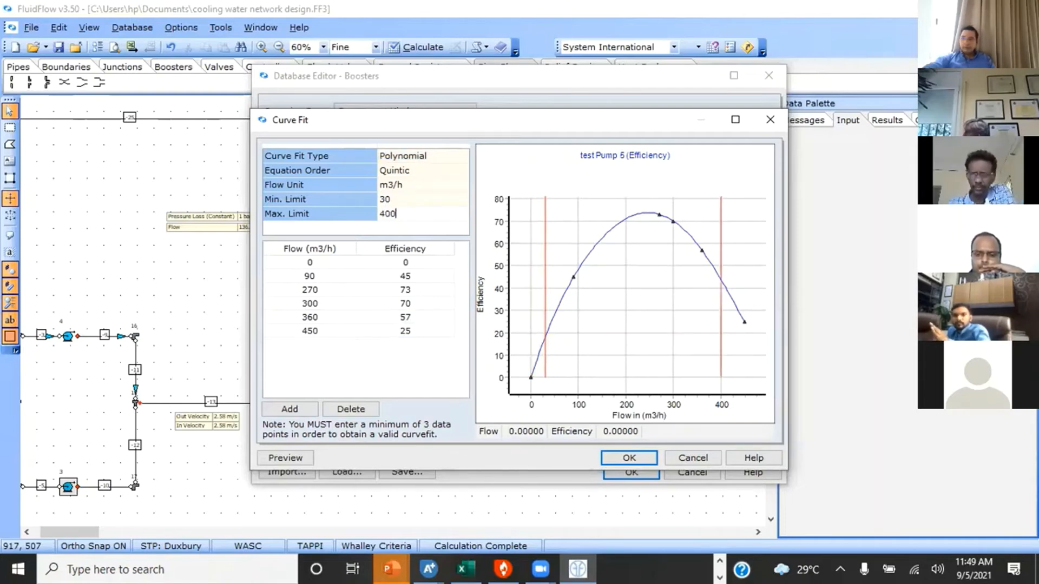
key("Tab")
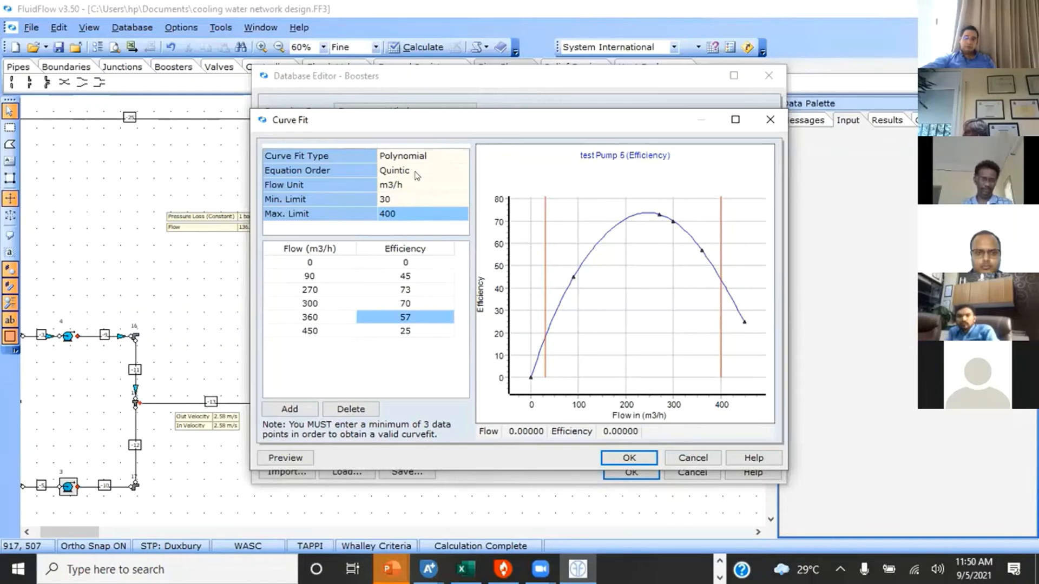
Step: Change the equation order of the efficiency curve fit to Quadratic
left_click(412, 170)
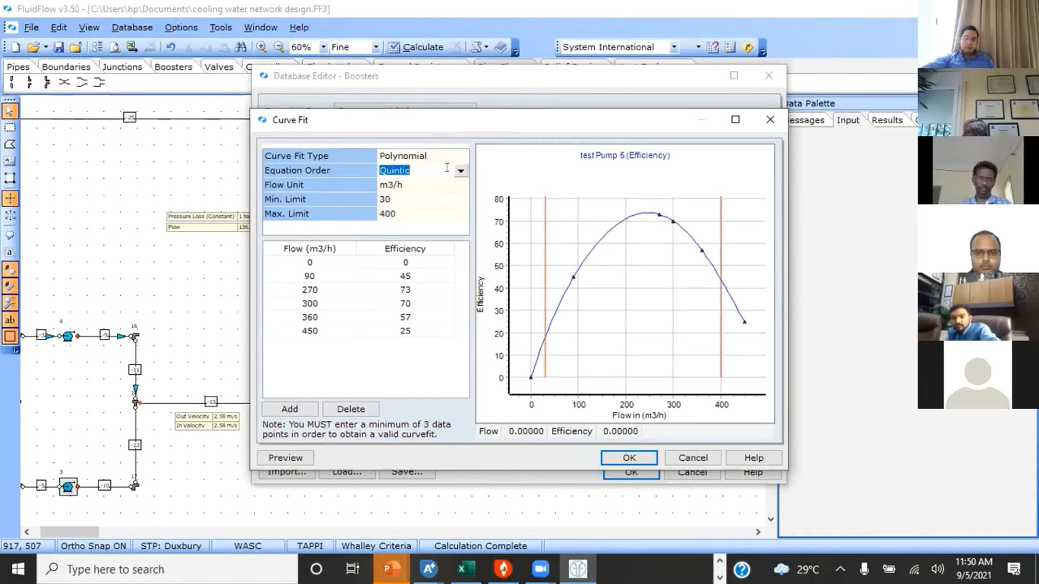
left_click(459, 172)
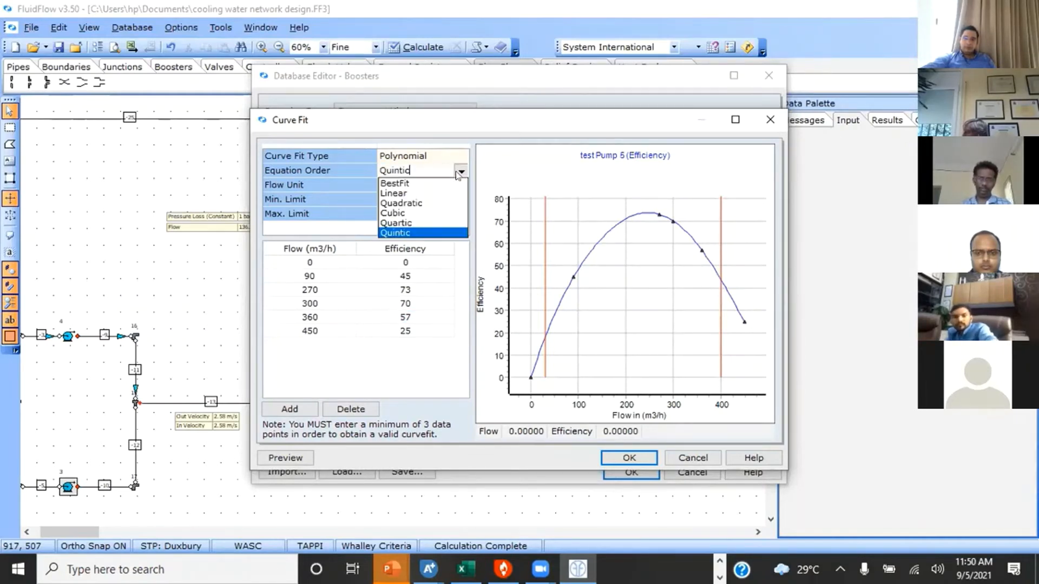
left_click(415, 204)
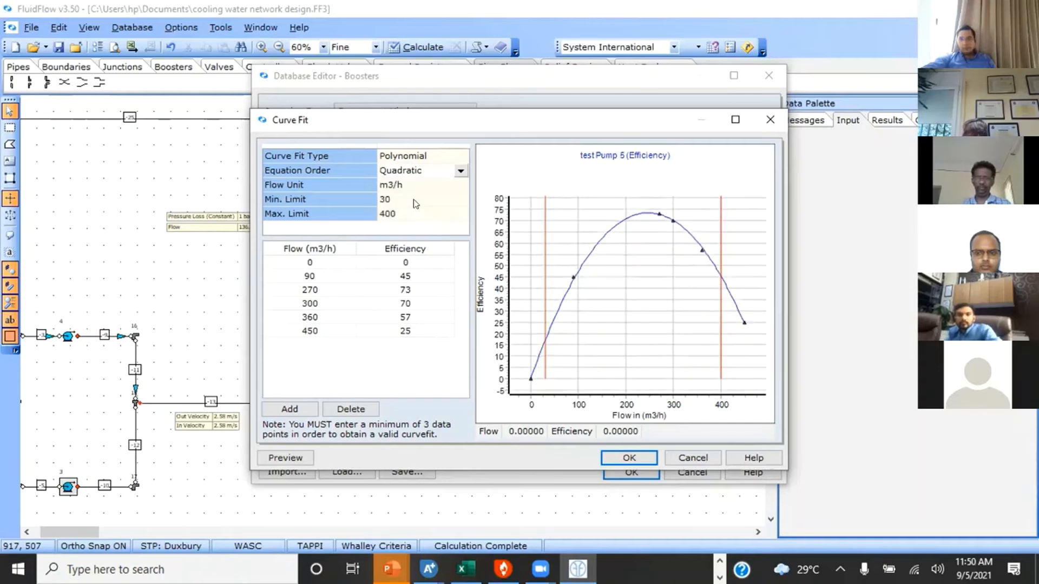
left_click(360, 355)
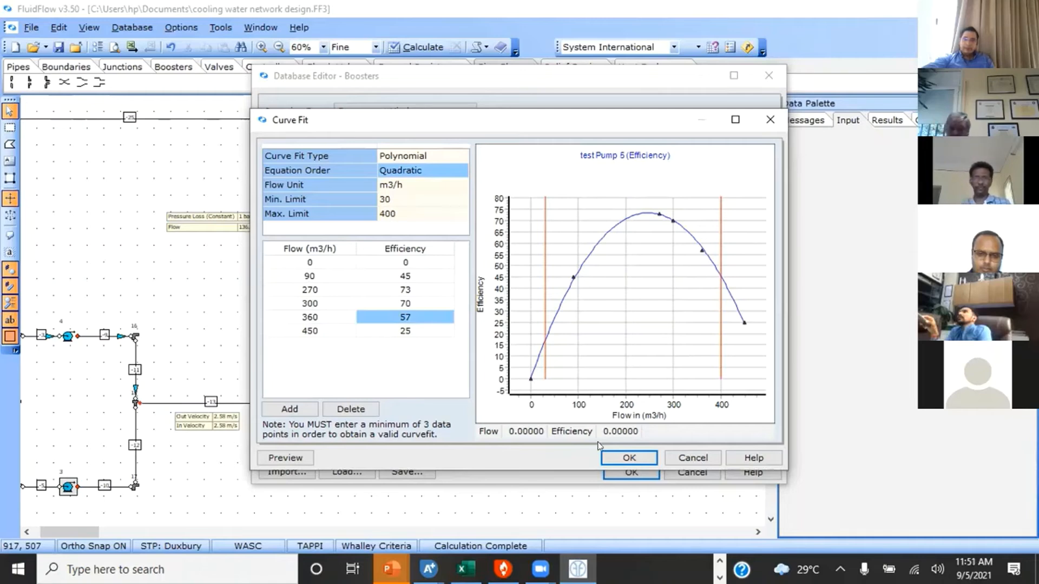
Step: Accept the efficiency curve fit and save test Pump 5 in the boosters database
left_click(627, 458)
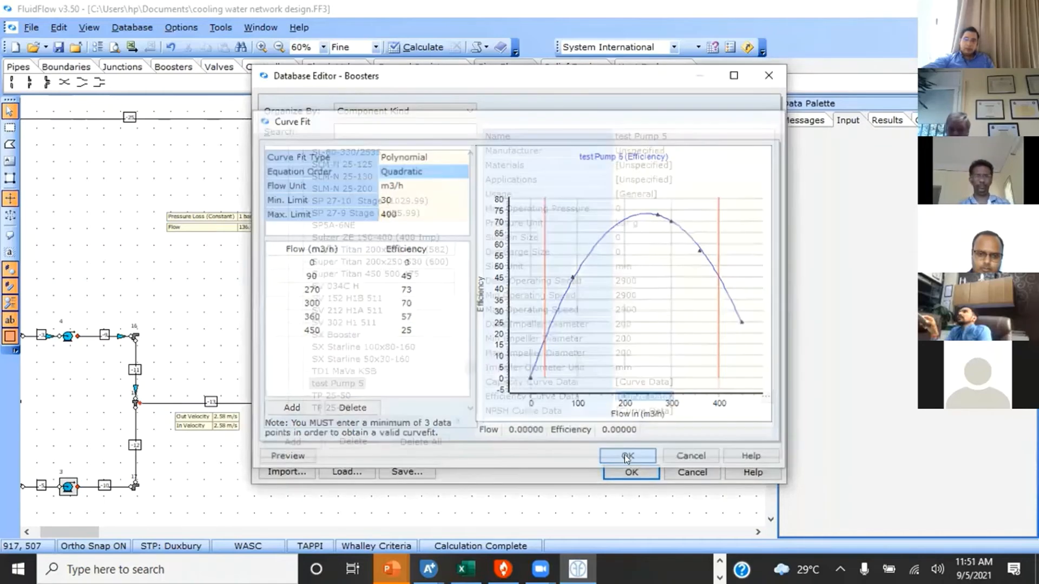
left_click(629, 475)
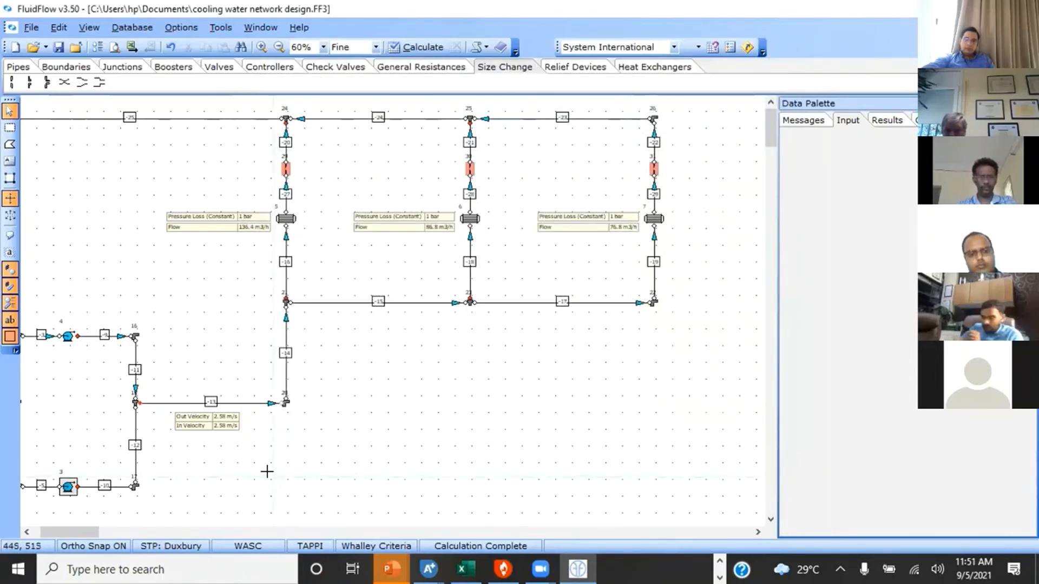
Step: Turn off automatic sizing for pumps 3 and 4 together
left_click(61, 485)
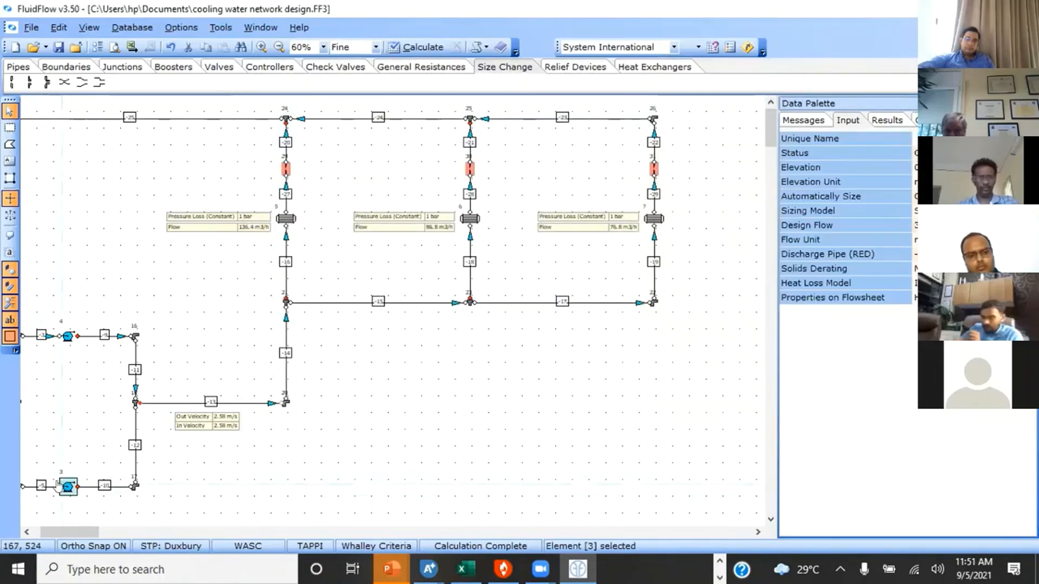
left_click(66, 336)
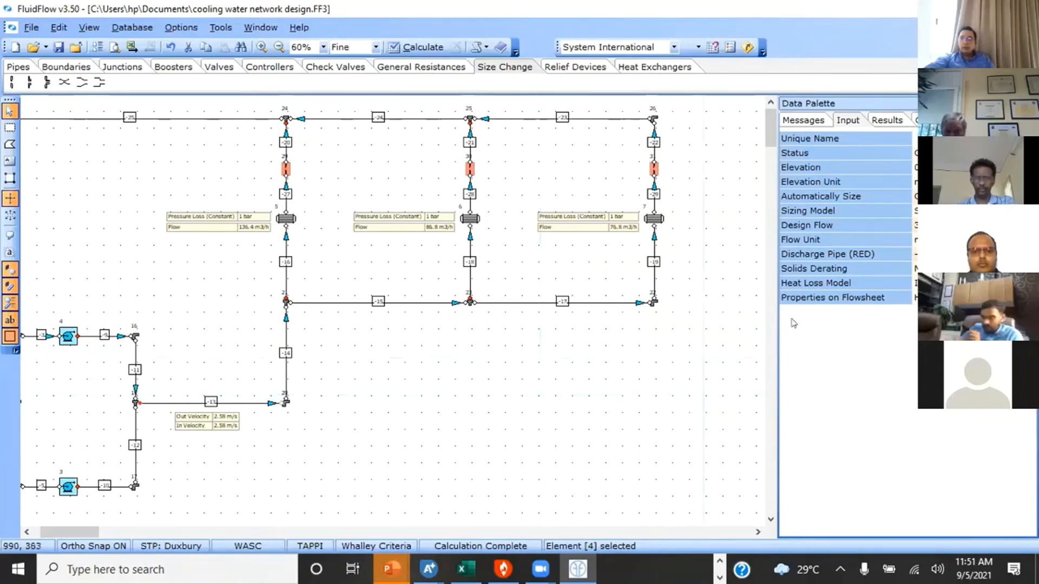
left_click(952, 197)
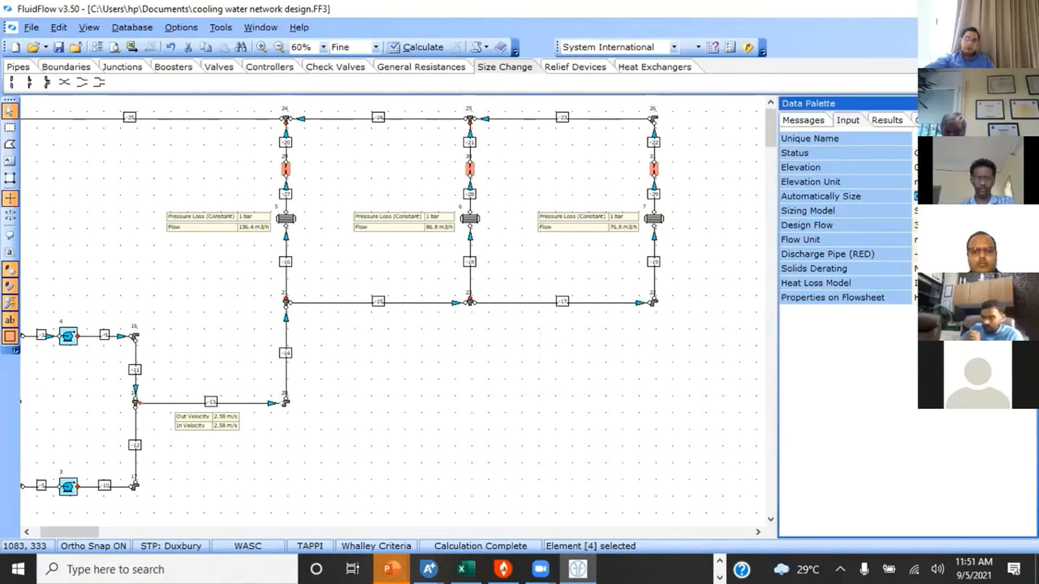
left_click(1030, 196)
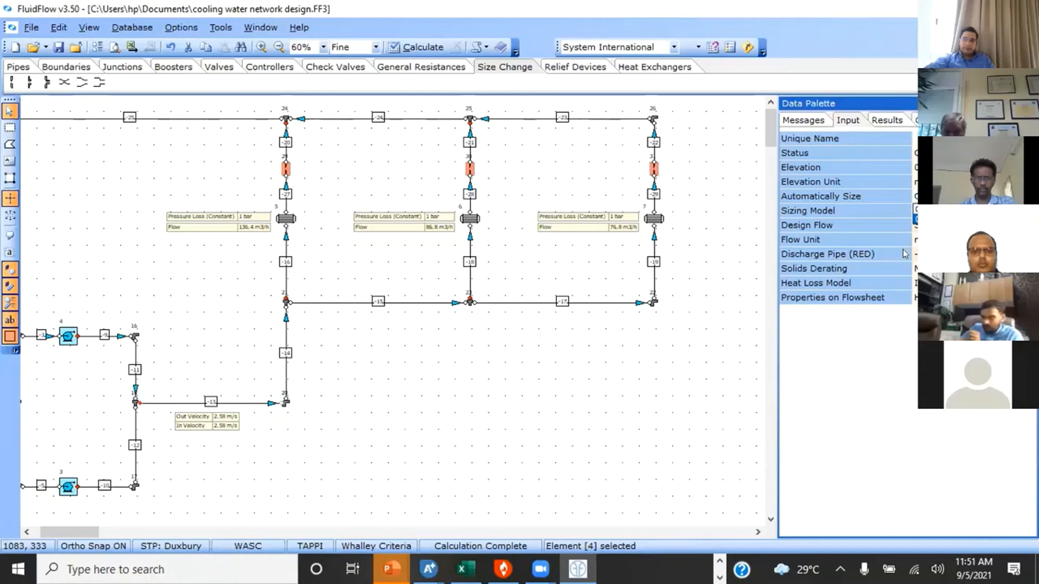
left_click(920, 219)
left_click(1031, 196)
left_click(922, 210)
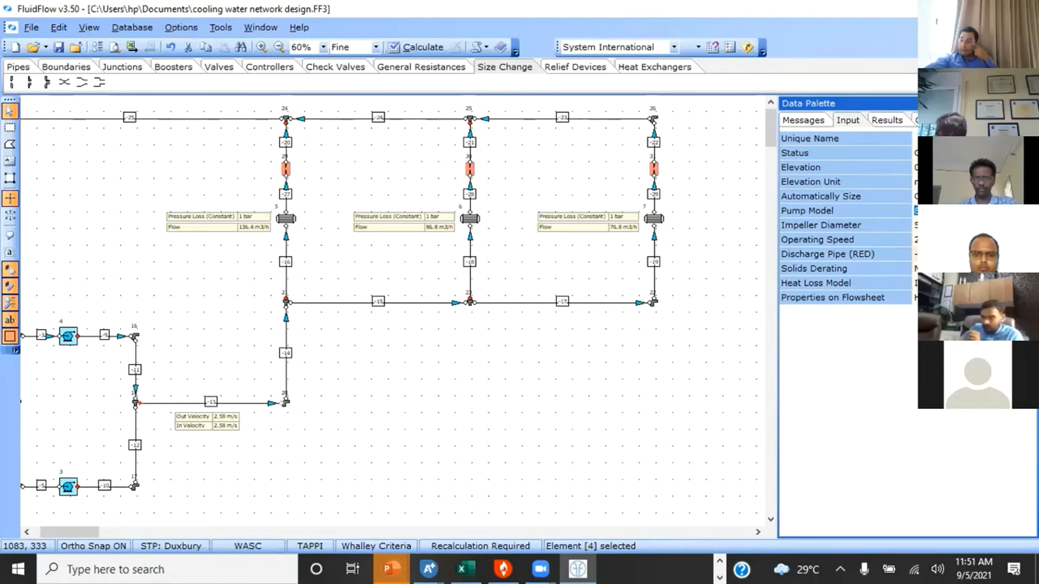
Step: Assign test Pump 5 as the pump model of pumps 3 and 4
left_click(1031, 211)
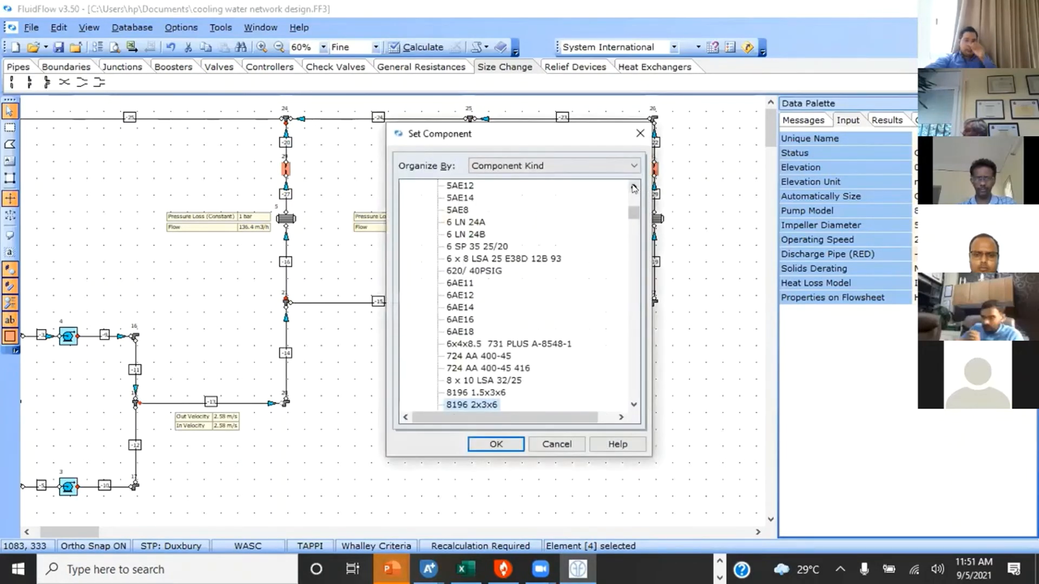
left_click(633, 186)
left_click(634, 186)
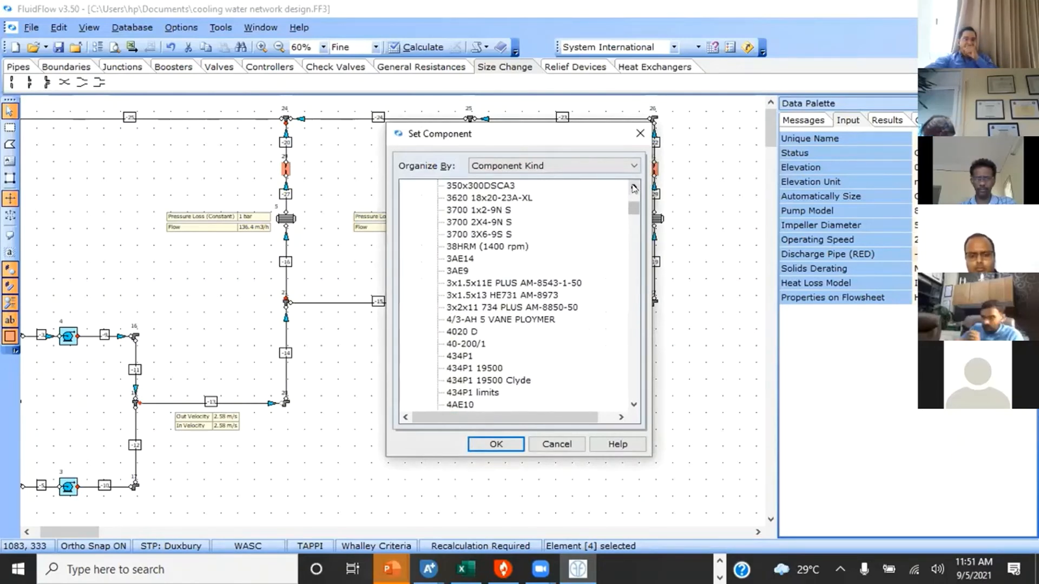
left_click(548, 164)
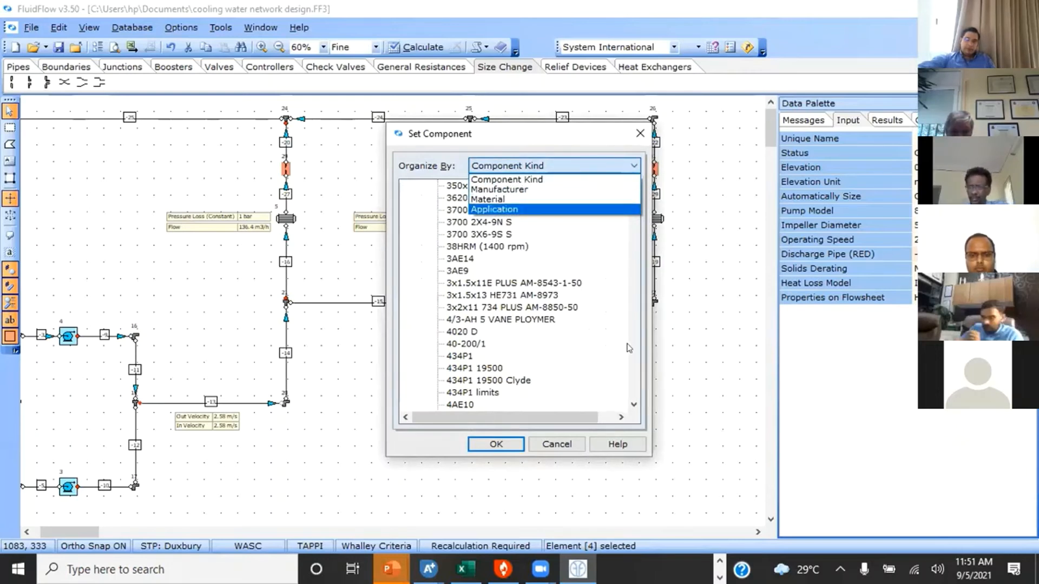
left_click(632, 382)
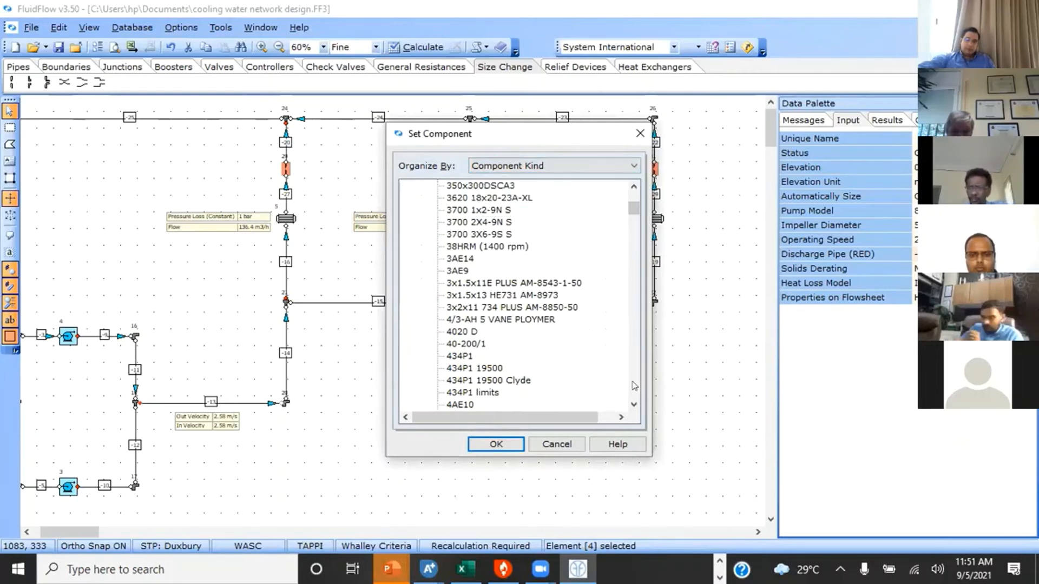
left_click(487, 283)
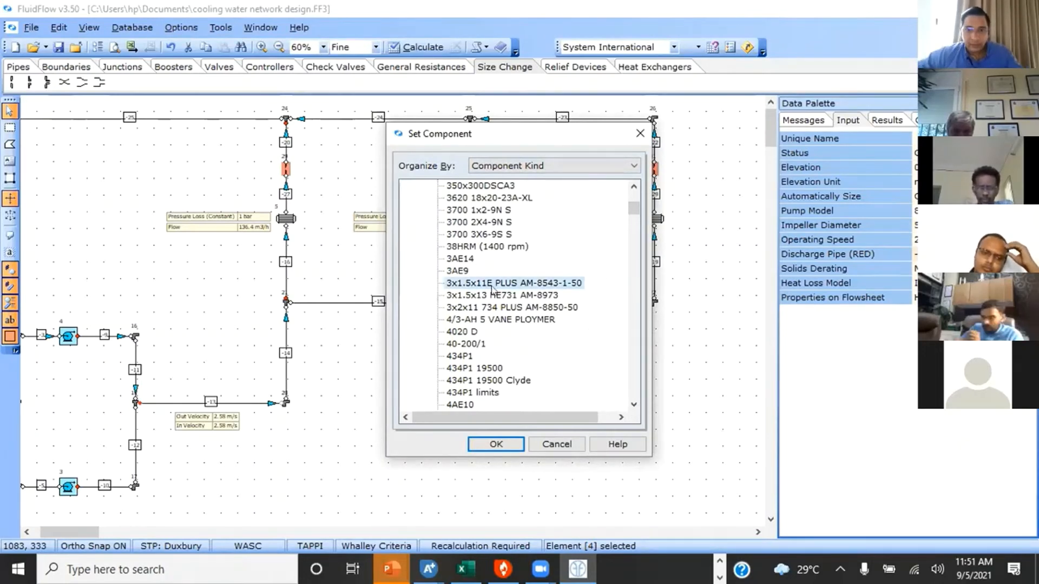
key("t")
scroll(491, 271, "down", 1)
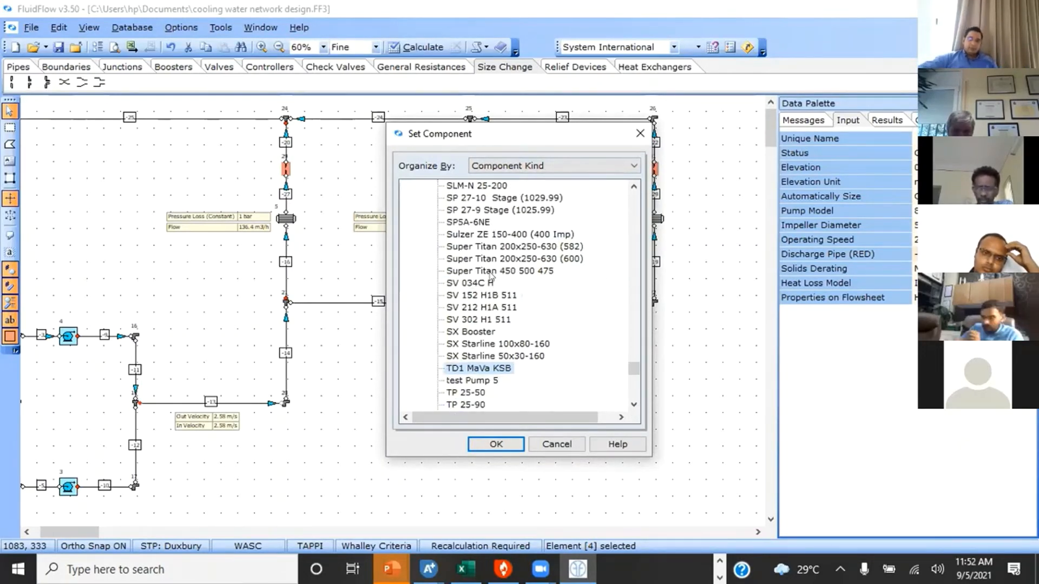
left_click(481, 380)
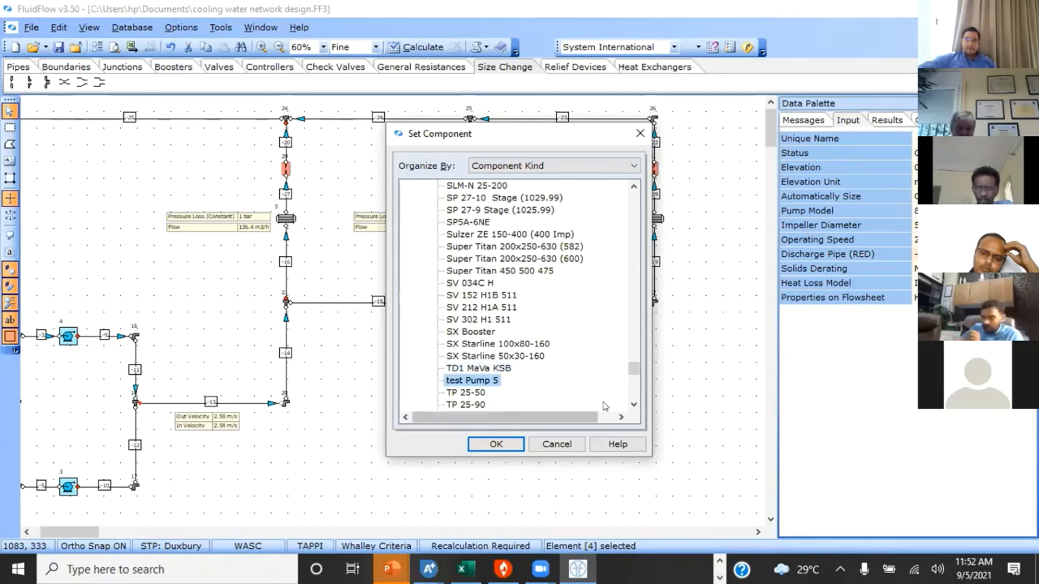
left_click(496, 445)
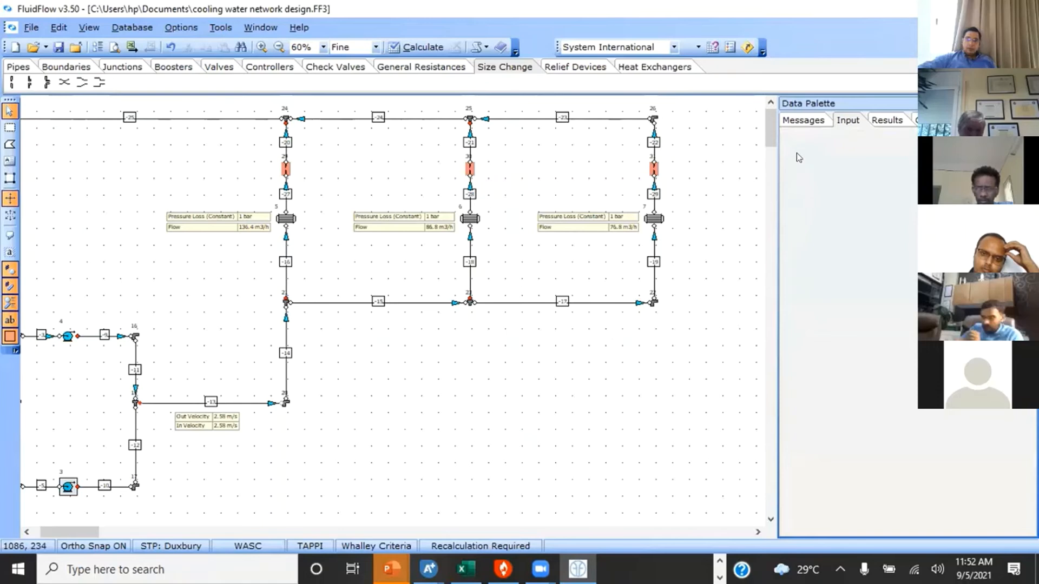
Step: Show the Friction Loss result of orifices 29, 30 and 31 on the flowsheet, with the labels aligned to the left of each
left_click(285, 170)
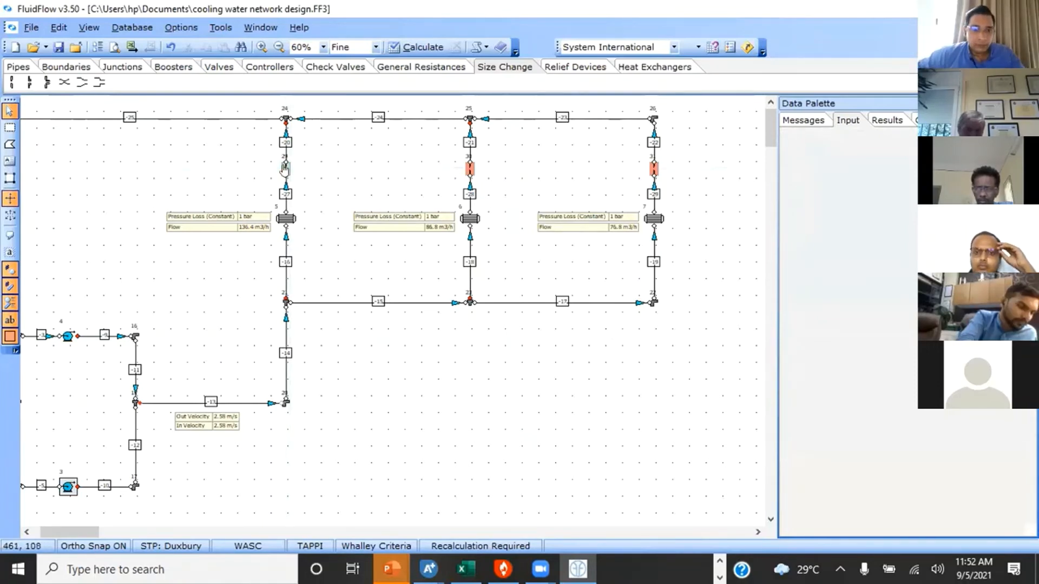
left_click(469, 169)
left_click(653, 169)
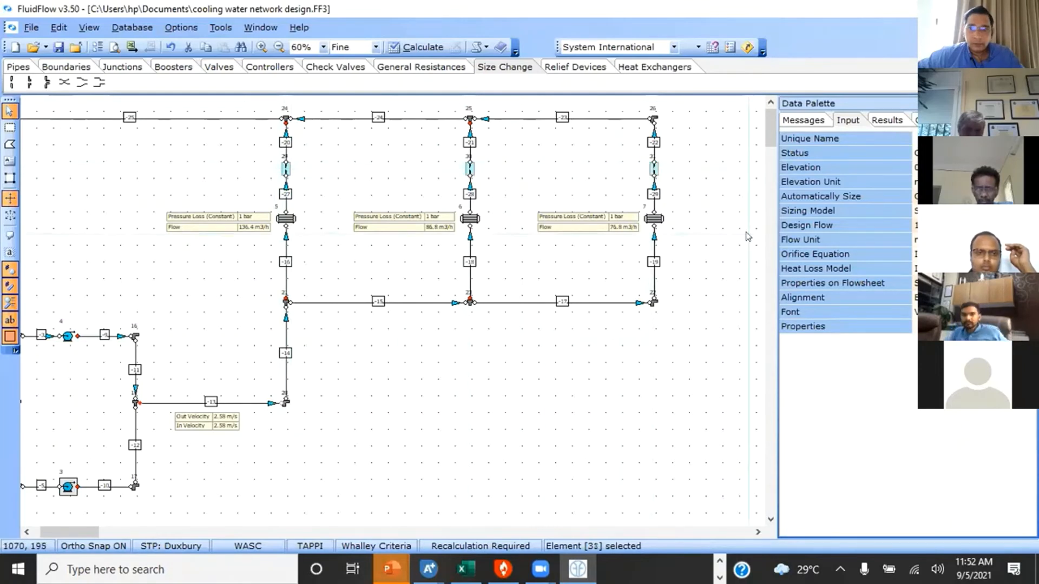
left_click(952, 326)
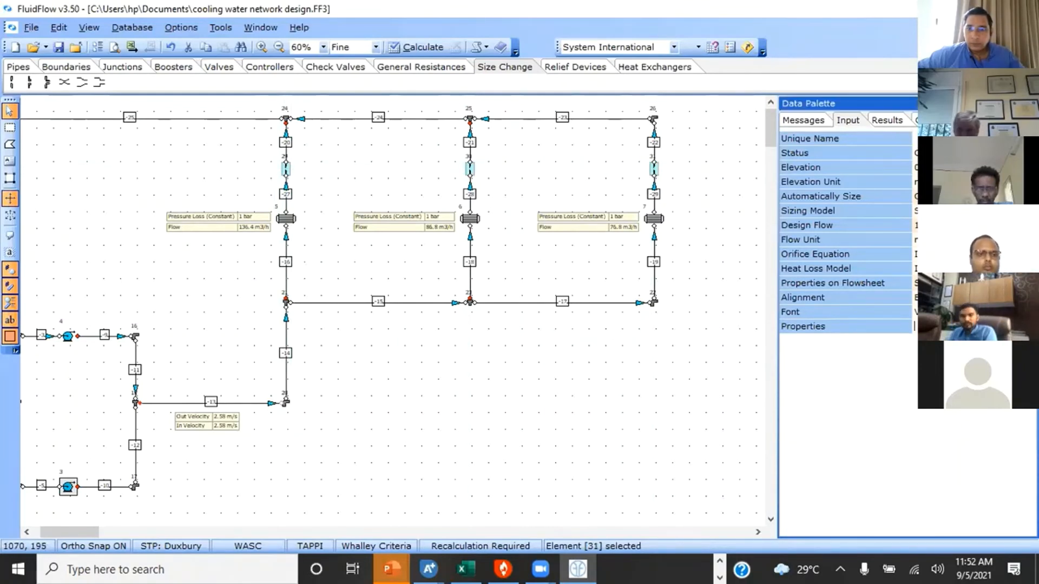
left_click(1030, 326)
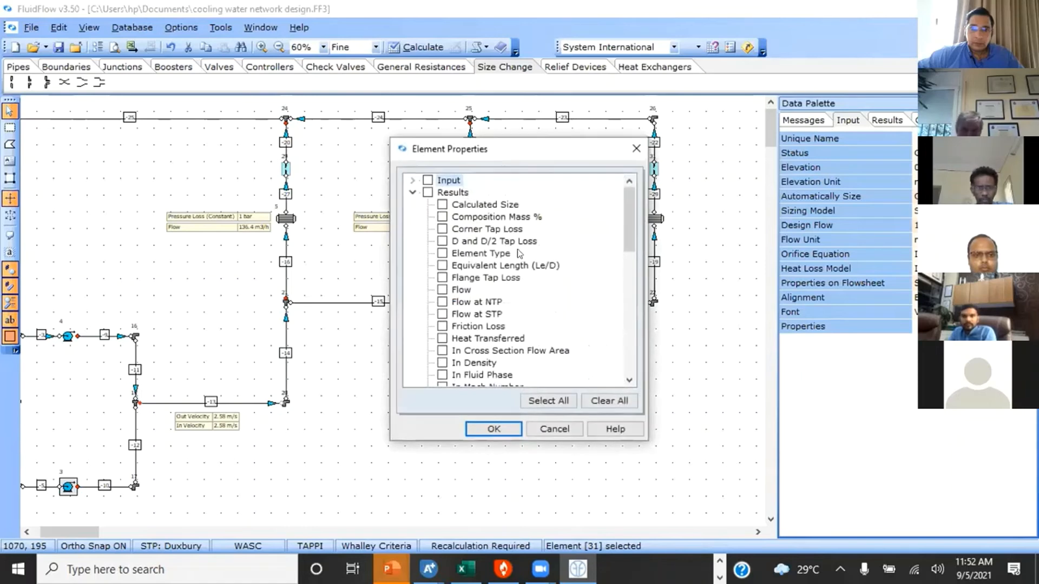
scroll(493, 344, "down", 2)
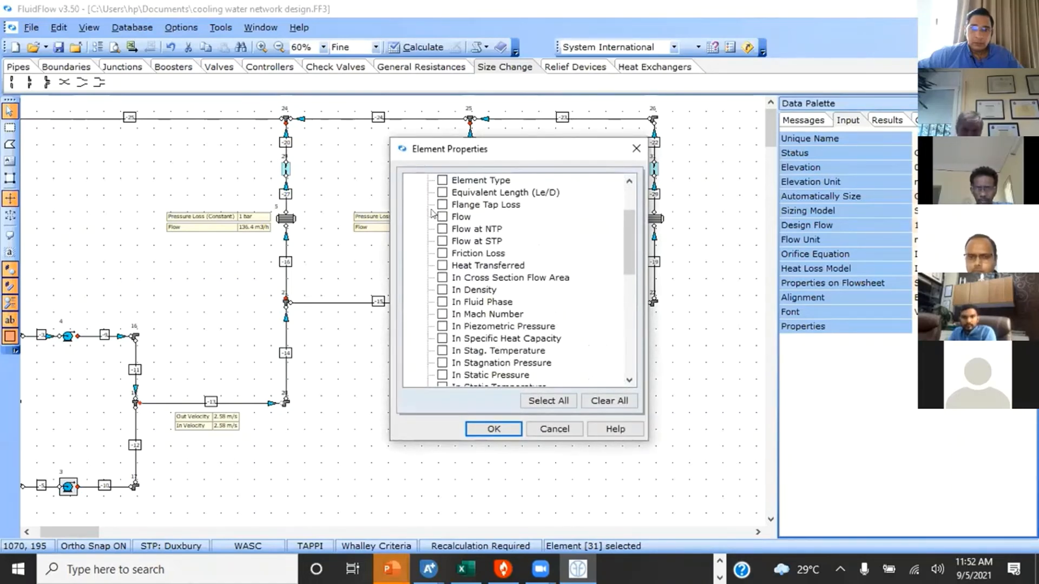
left_click(442, 253)
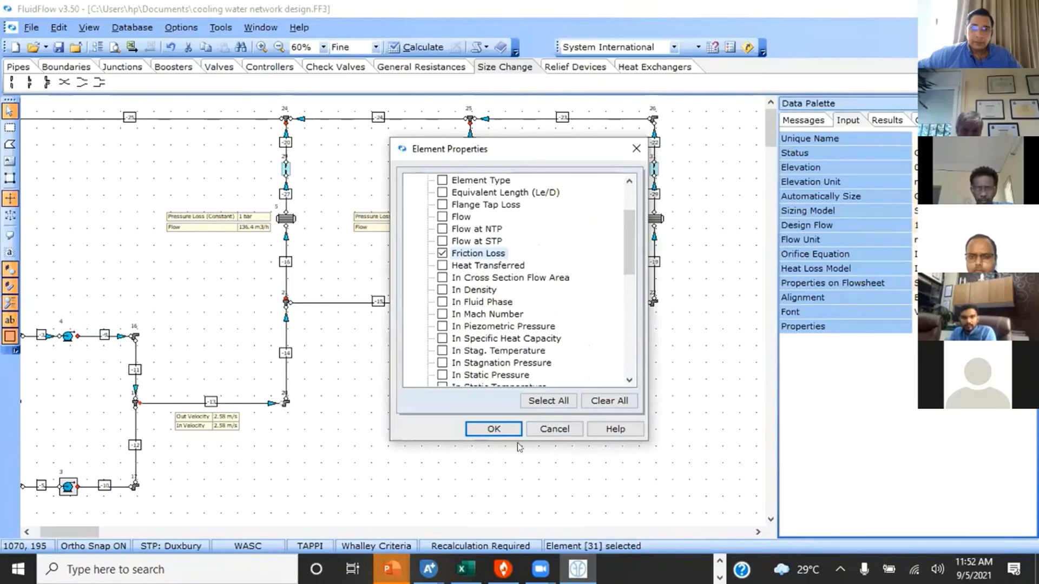
left_click(493, 427)
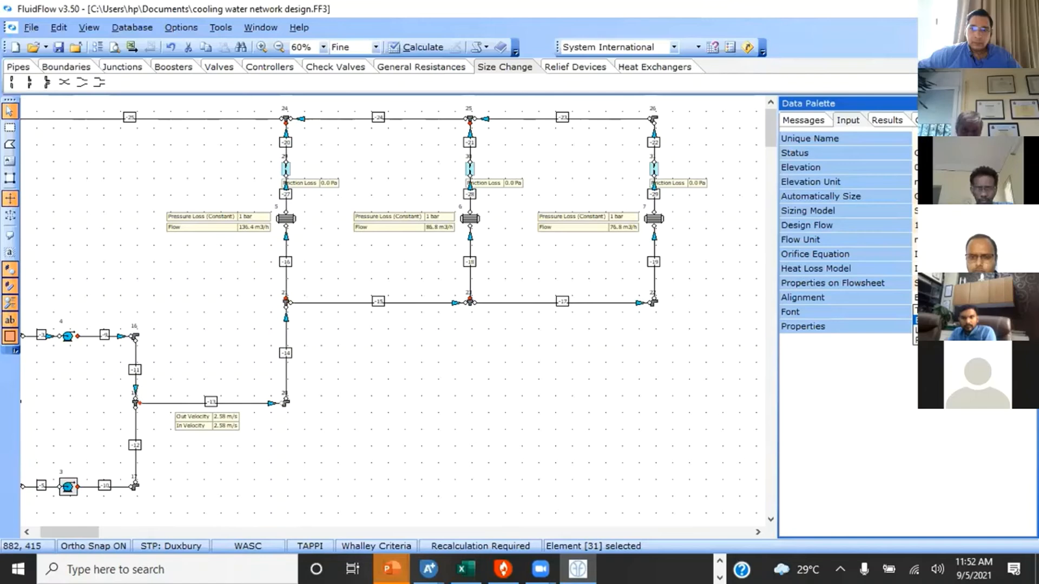
left_click(941, 330)
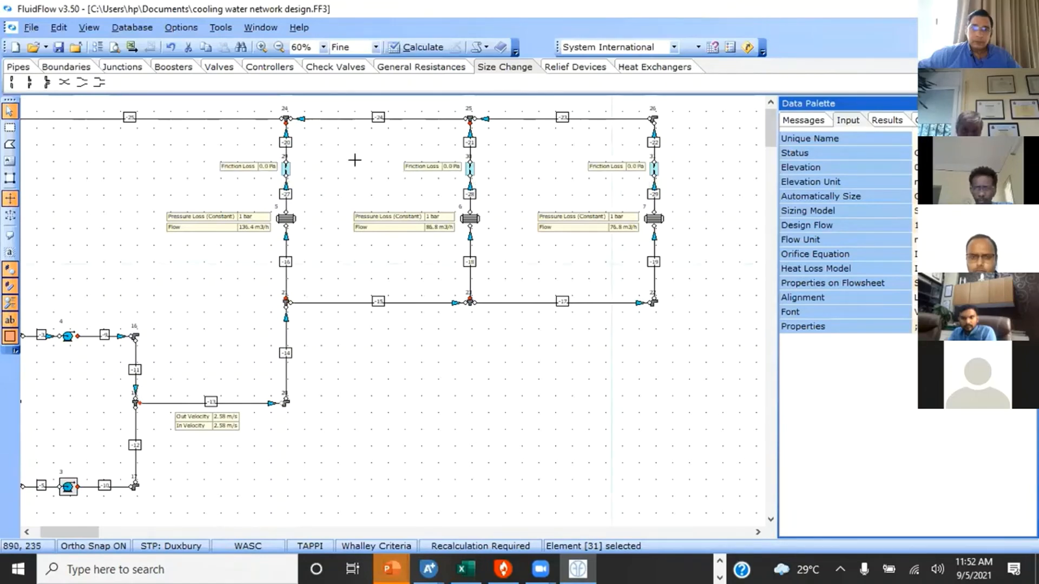
Step: Set the result unit for Pressure/Head Drop to bar with 2 decimal places
right_click(698, 199)
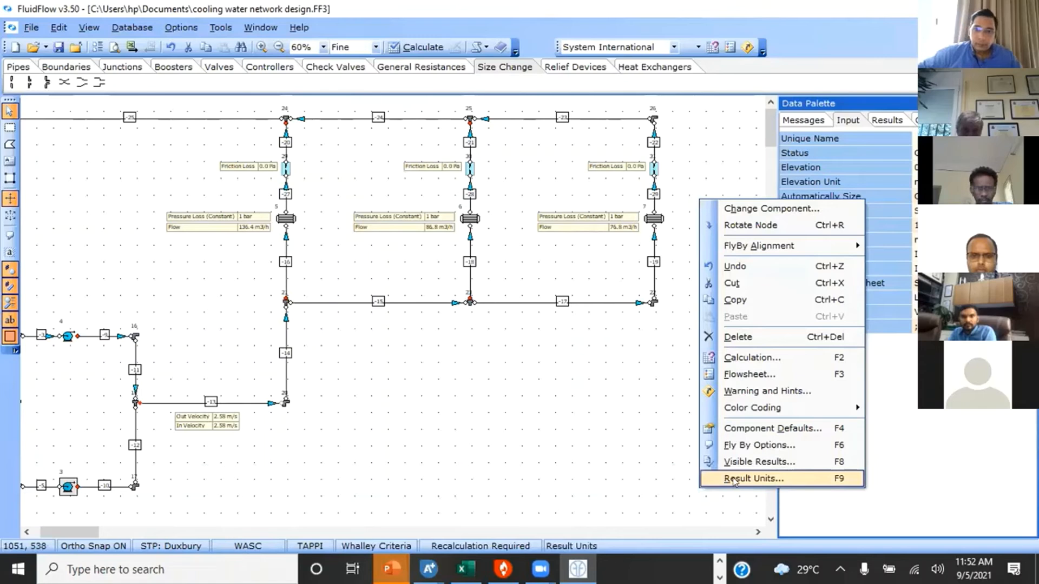
left_click(727, 480)
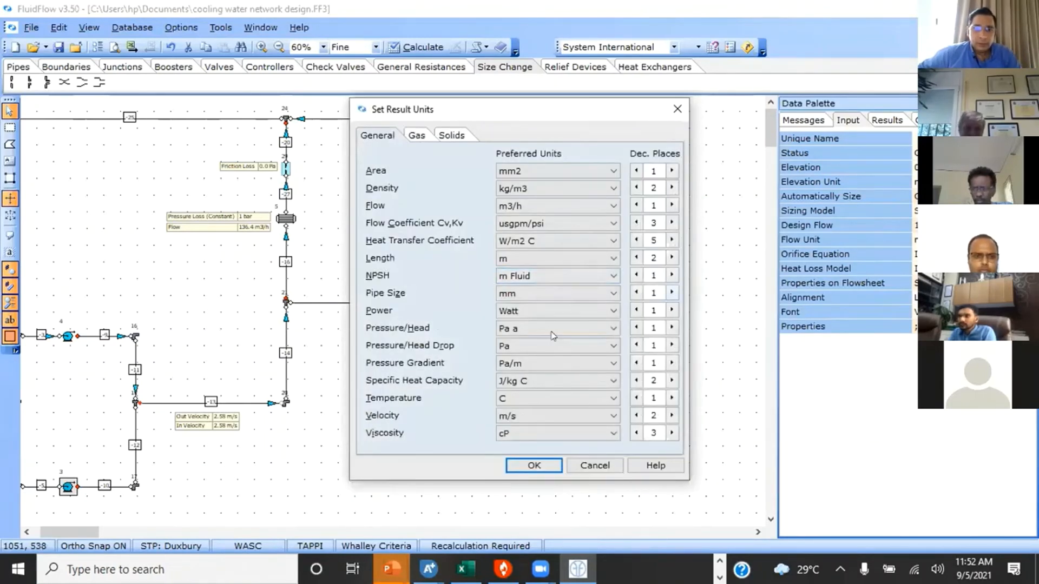
left_click(573, 345)
scroll(568, 376, "up", 2)
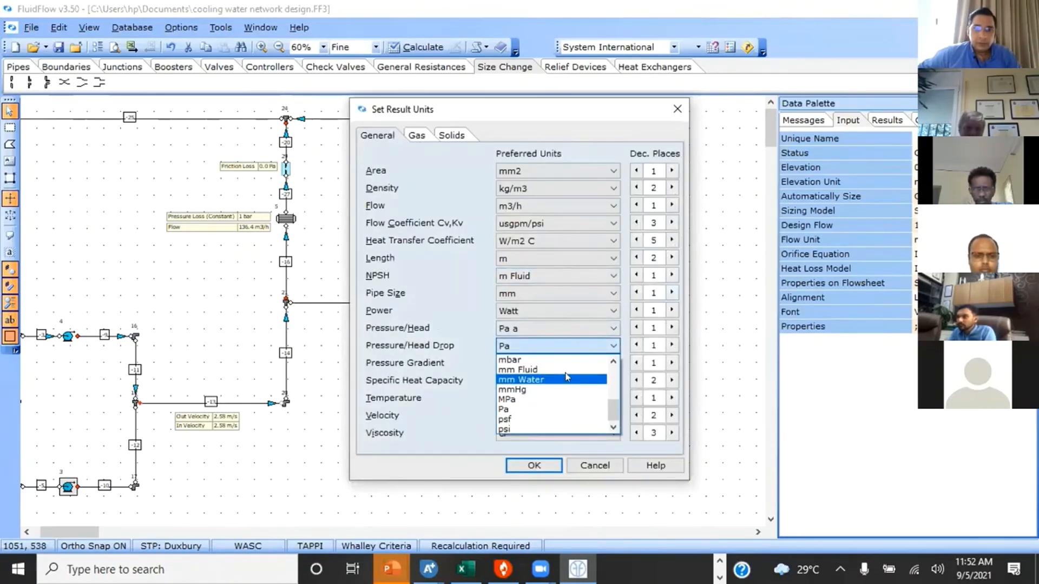
left_click_drag(610, 385, 611, 370)
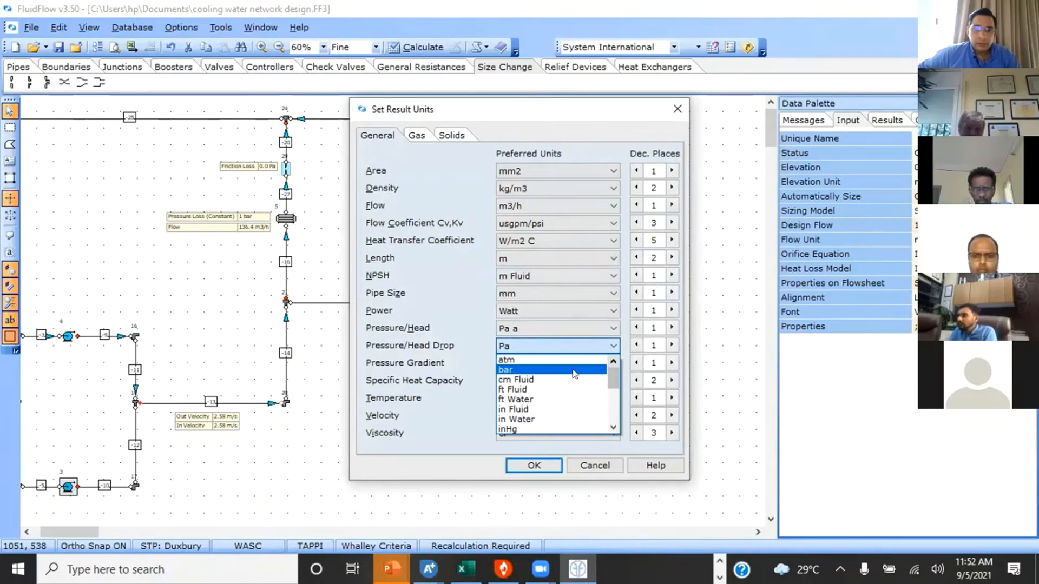
left_click(504, 370)
left_click(574, 362)
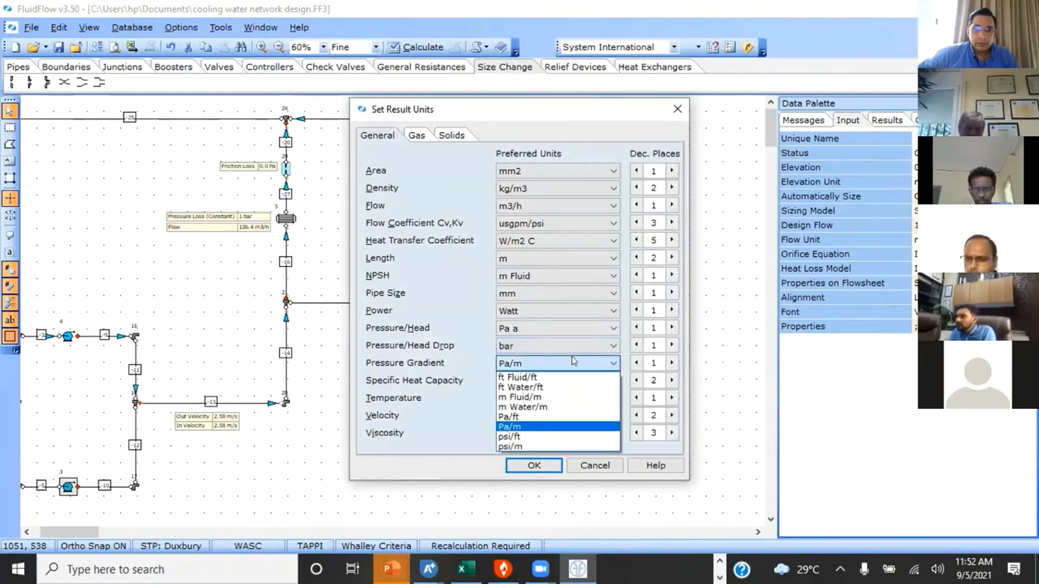
left_click(671, 357)
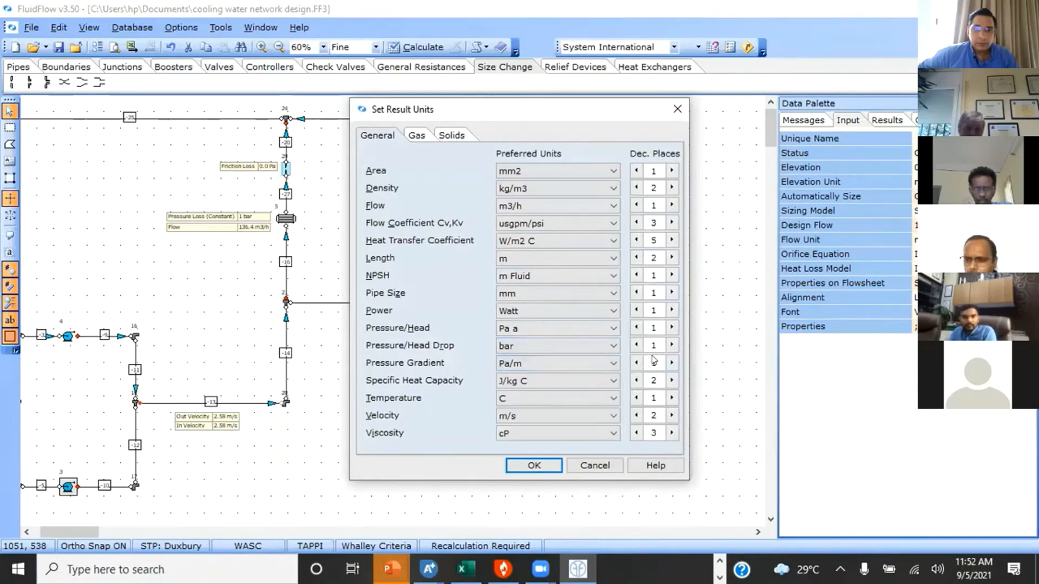
left_click(671, 345)
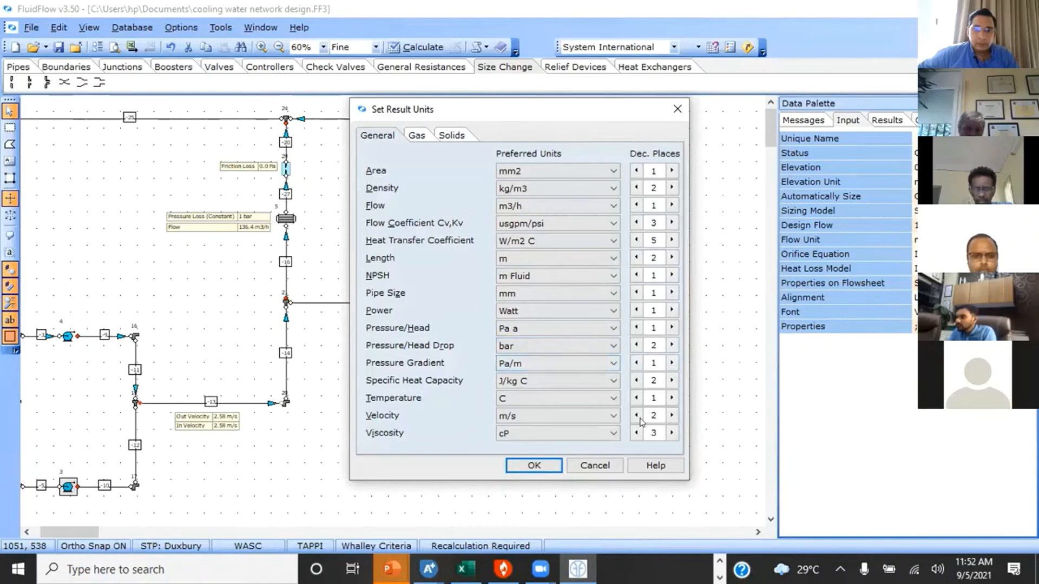
left_click(533, 464)
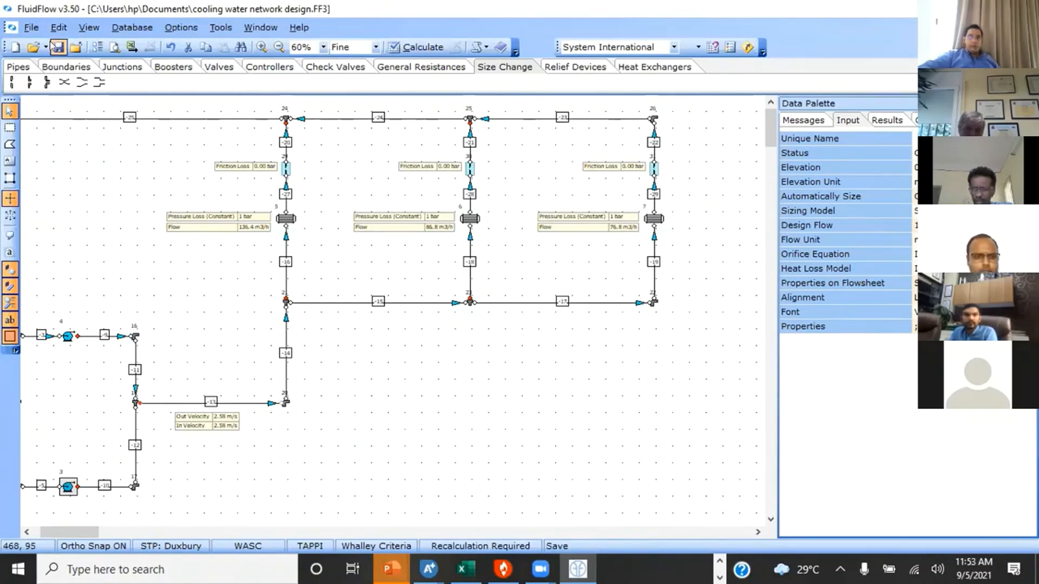
Step: Calculate the network and examine the friction losses of the three orifices and the flows through the heat exchangers
left_click(410, 47)
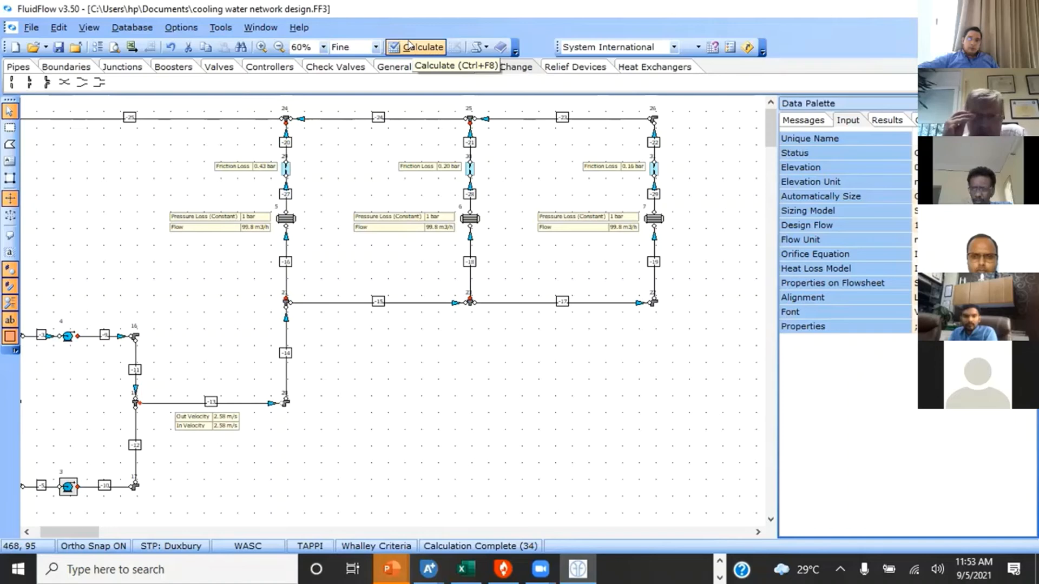
left_click(262, 47)
left_click(262, 47)
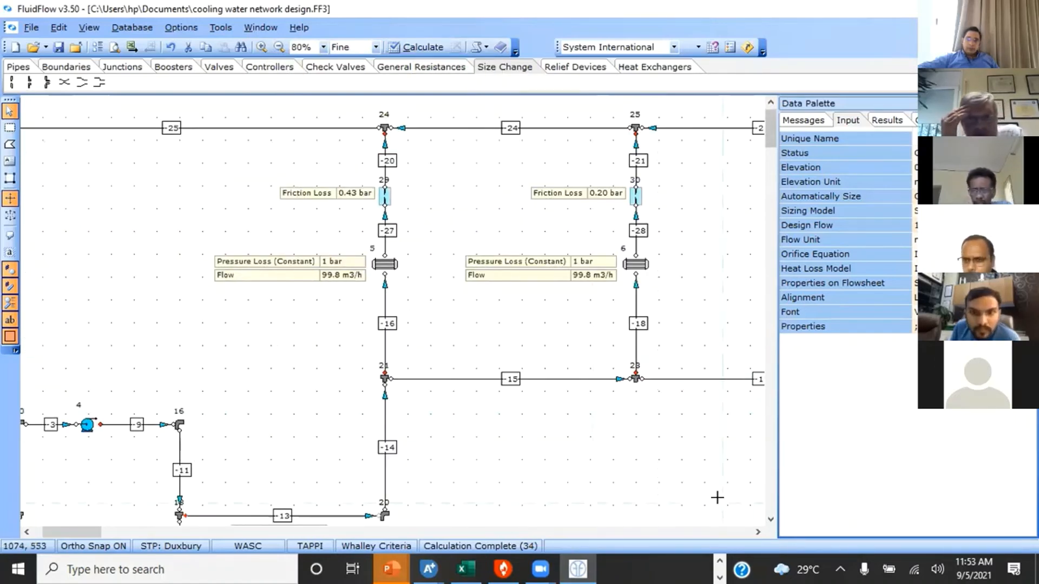
left_click(758, 532)
left_click(758, 532)
left_click(758, 533)
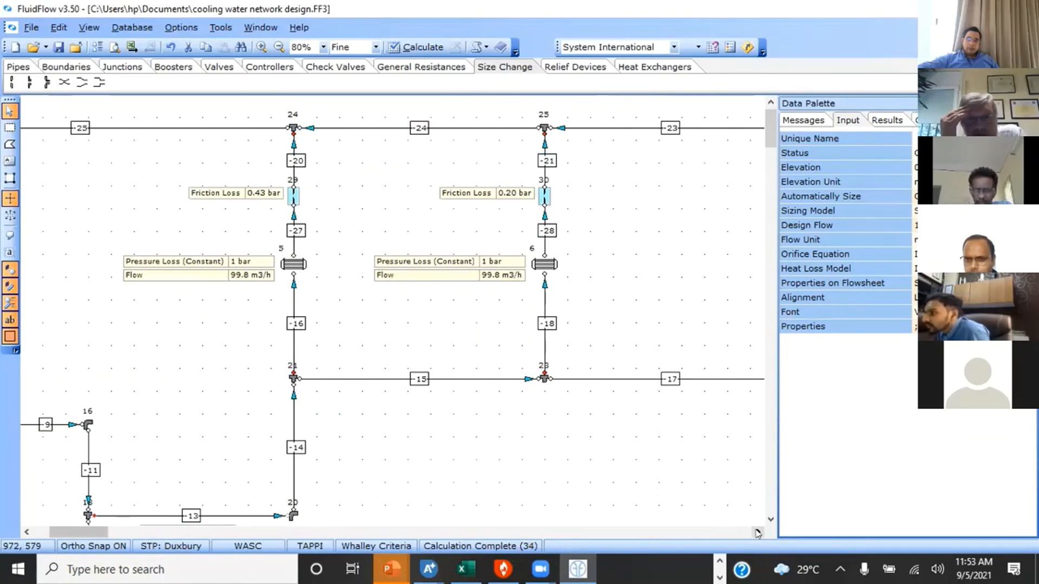
left_click(757, 532)
left_click(758, 533)
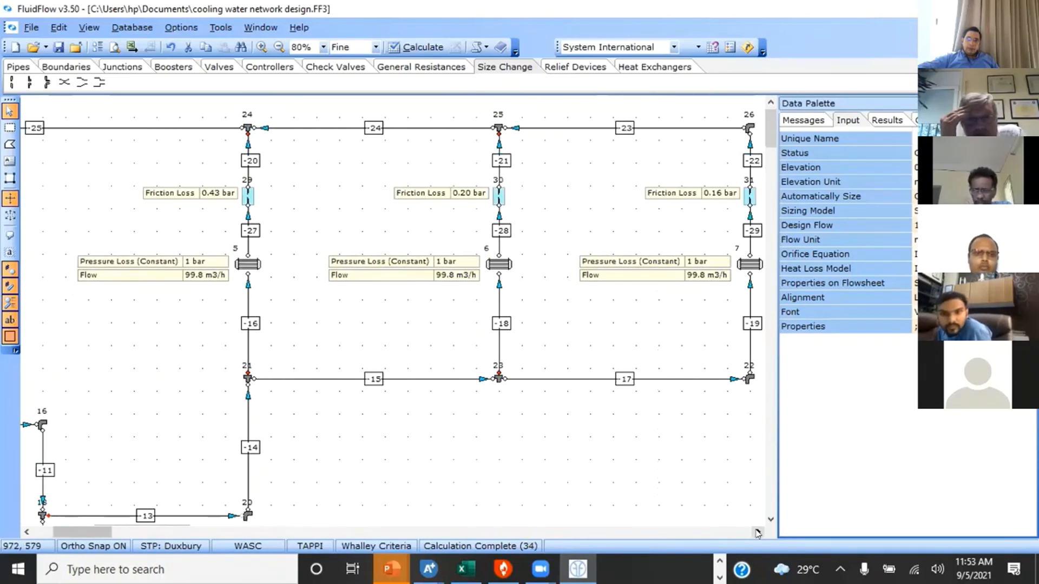
Step: Examine the calculated results of orifice 29 on the flowsheet
left_click(757, 533)
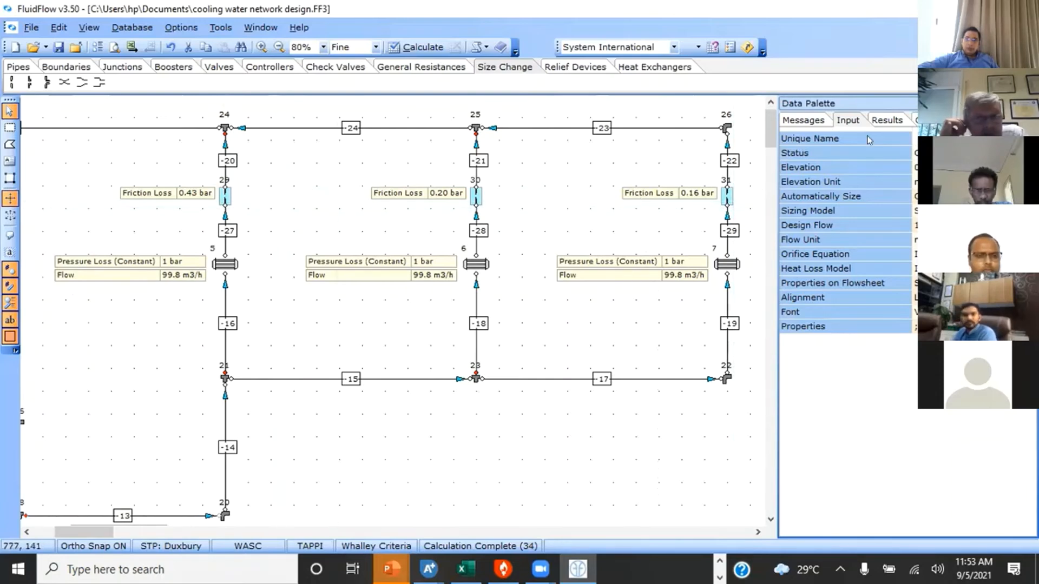
left_click(891, 120)
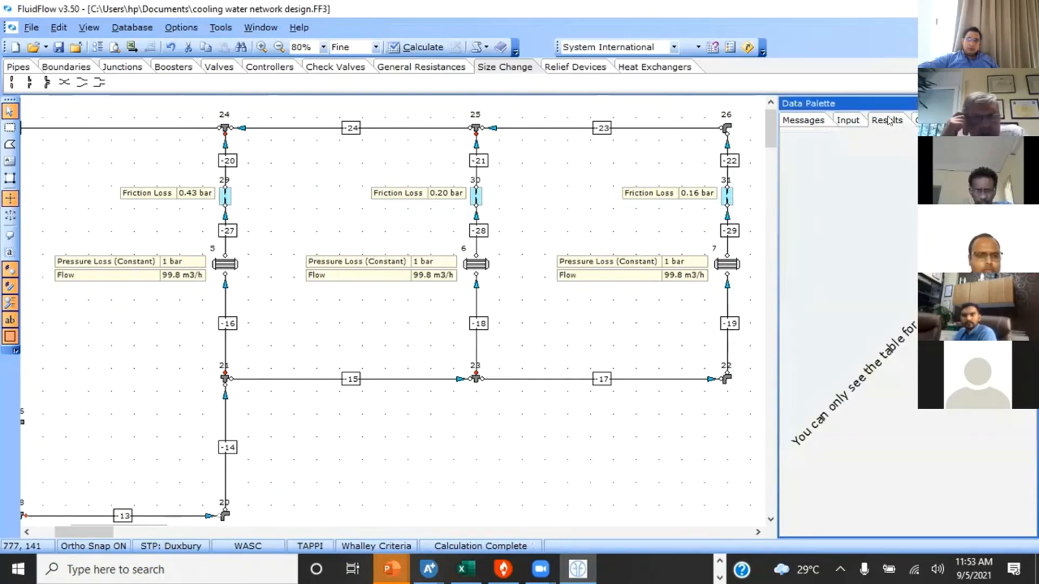
left_click(225, 199)
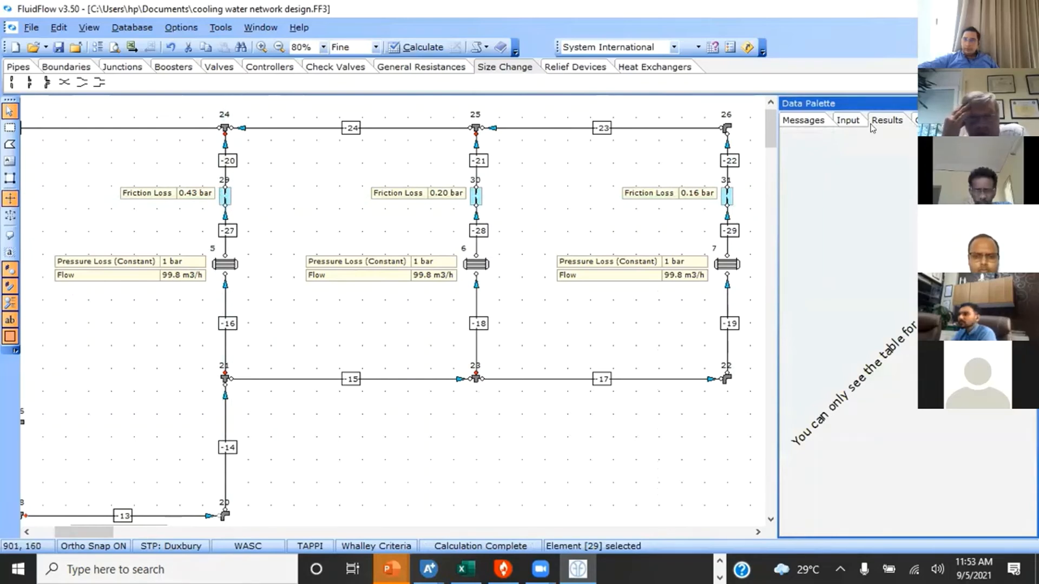
left_click(276, 181)
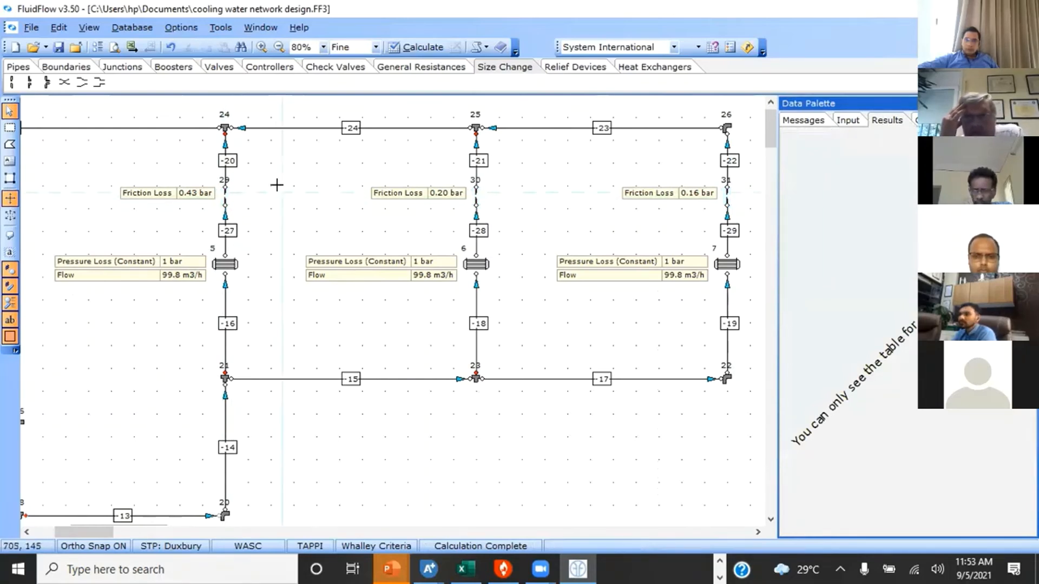
left_click(226, 198)
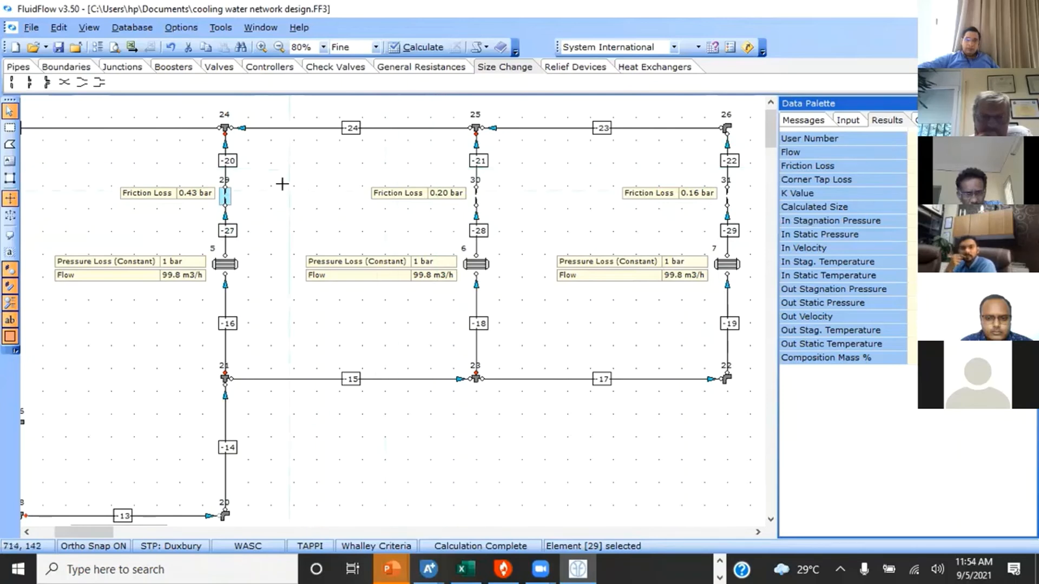
left_click(226, 201)
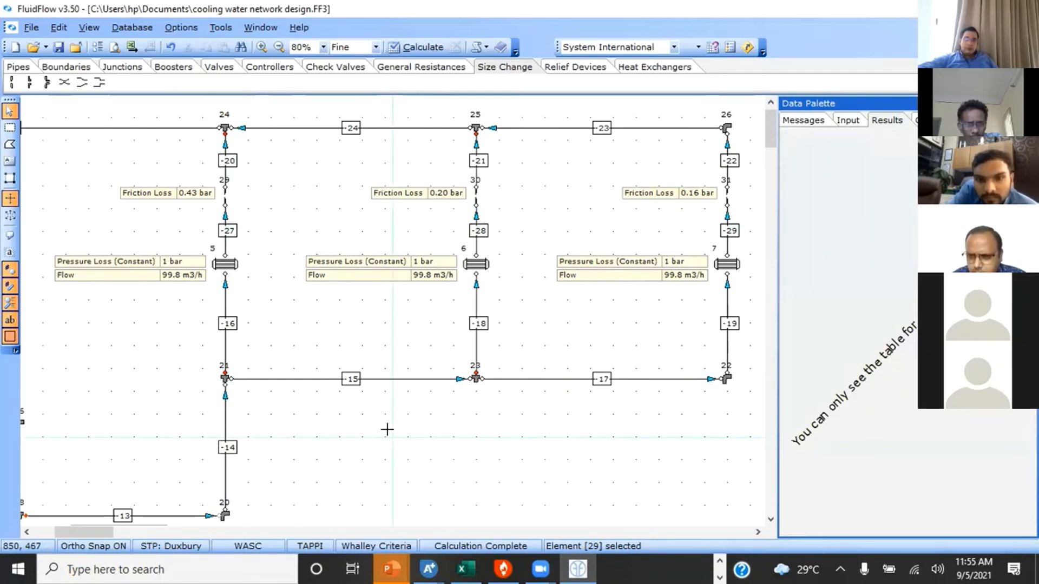
Step: Review the efficiency curve data of the centrifugal pump test Pump 5 in the boosters database and close the database editor
left_click(138, 29)
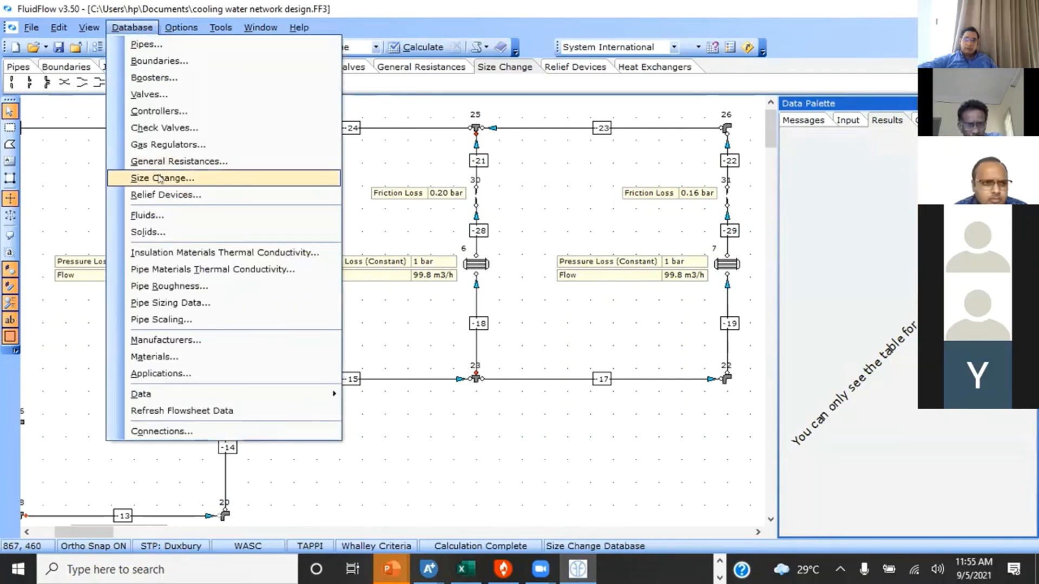
left_click(144, 77)
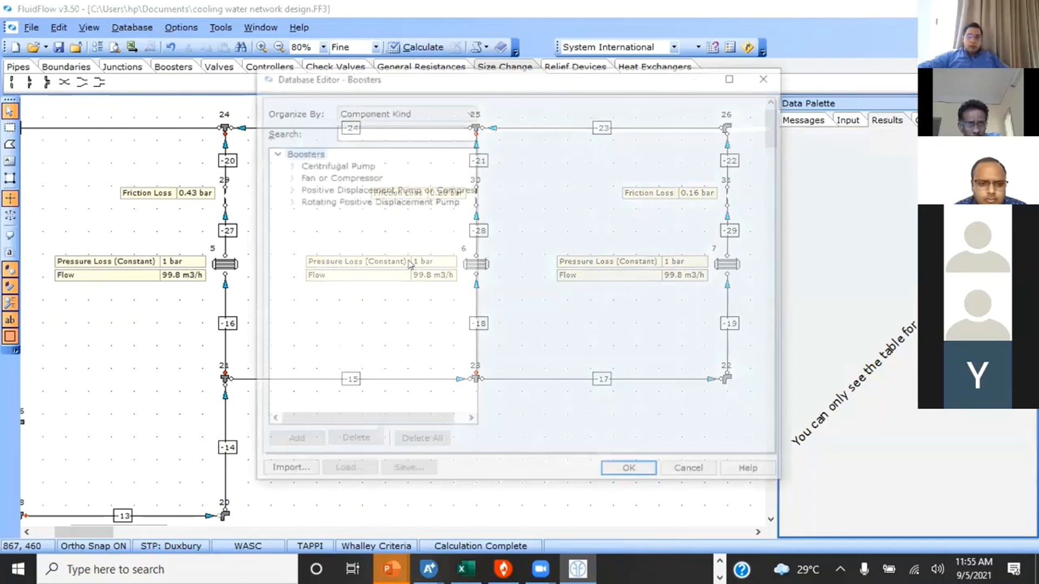
left_click(287, 164)
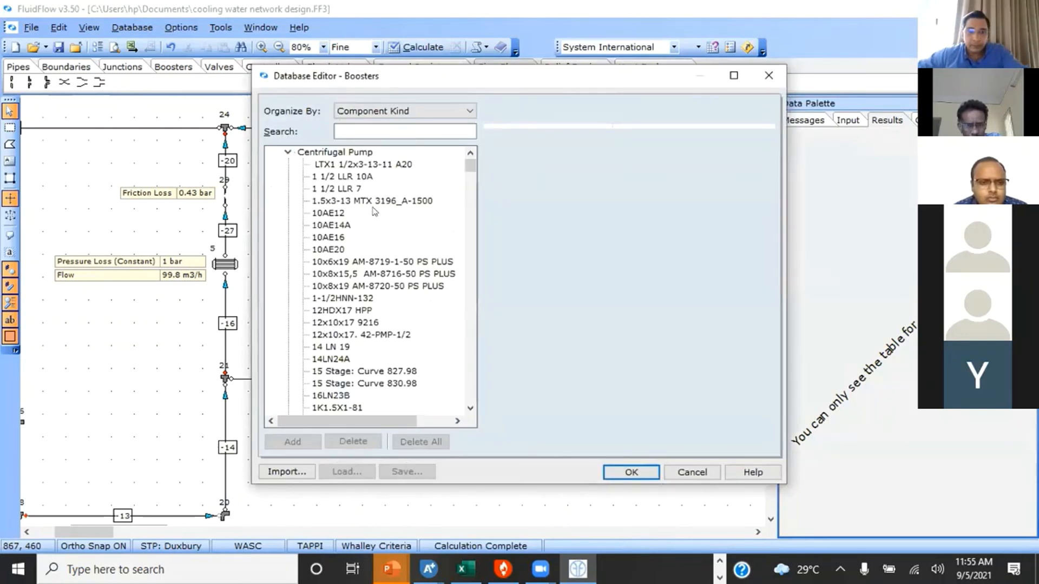
key("End")
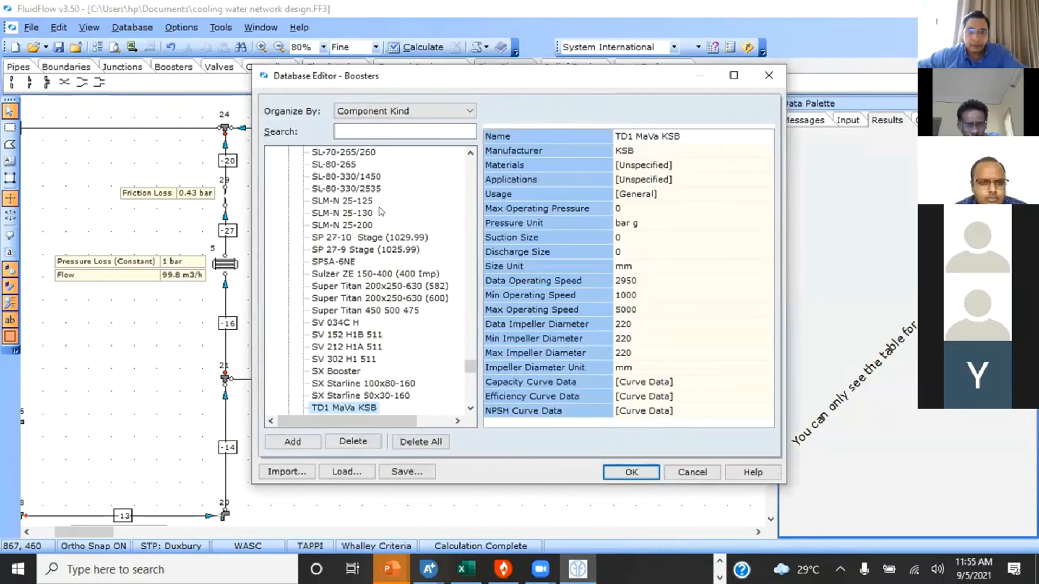
scroll(385, 216, "down", 1)
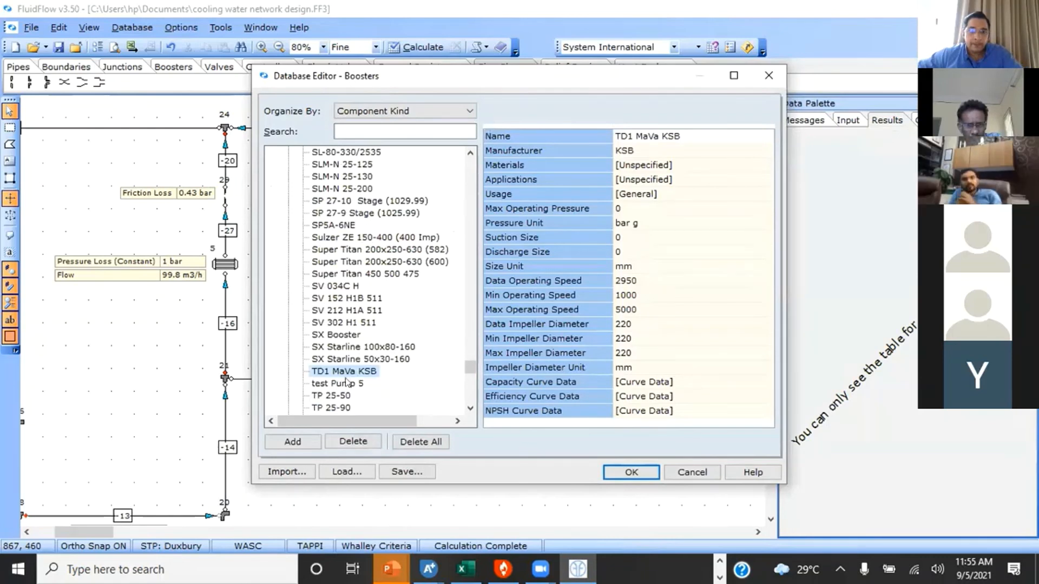
left_click(347, 383)
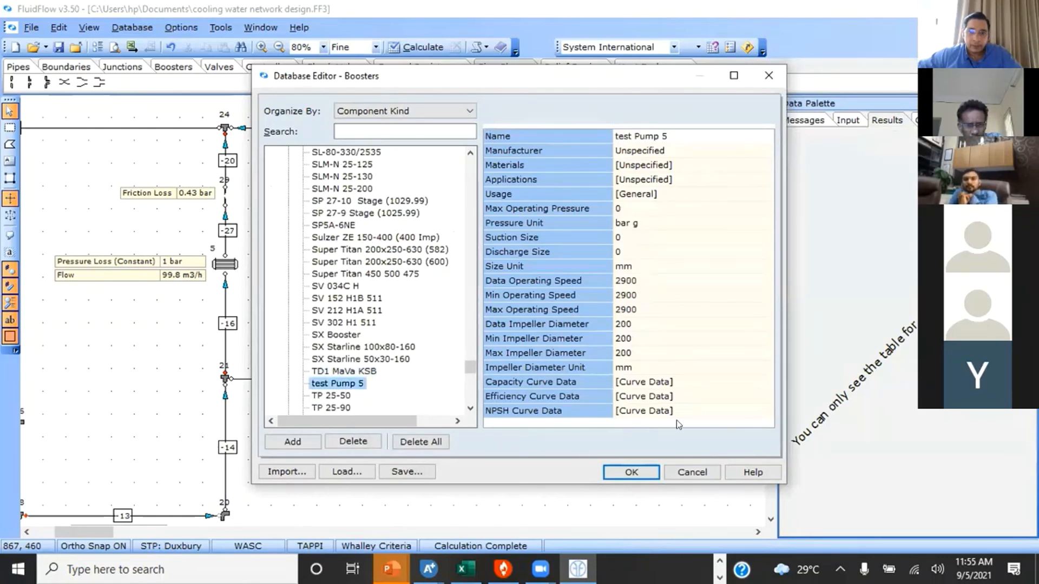
left_click(699, 391)
left_click(764, 397)
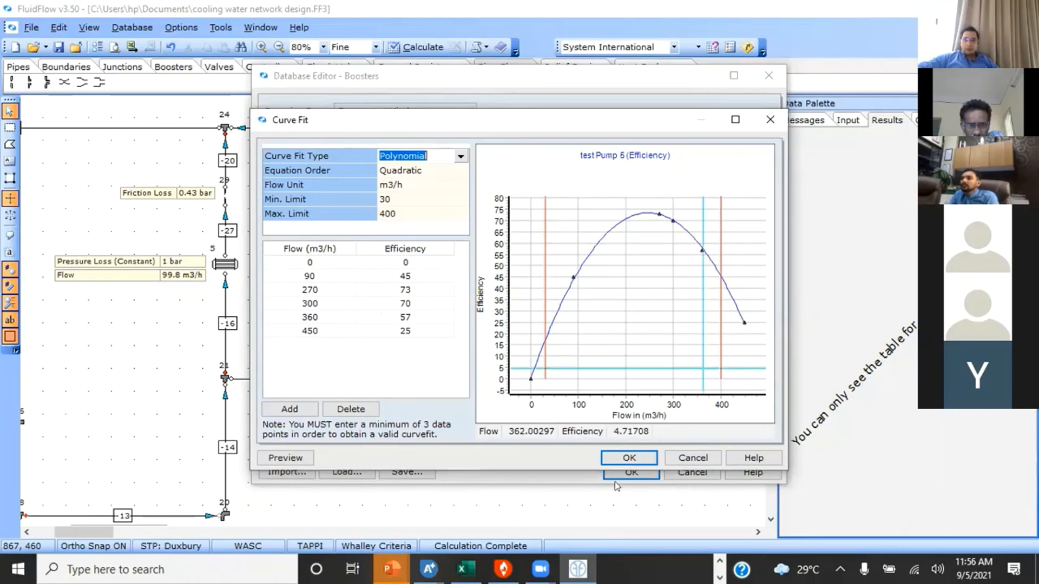
left_click(615, 456)
left_click(623, 469)
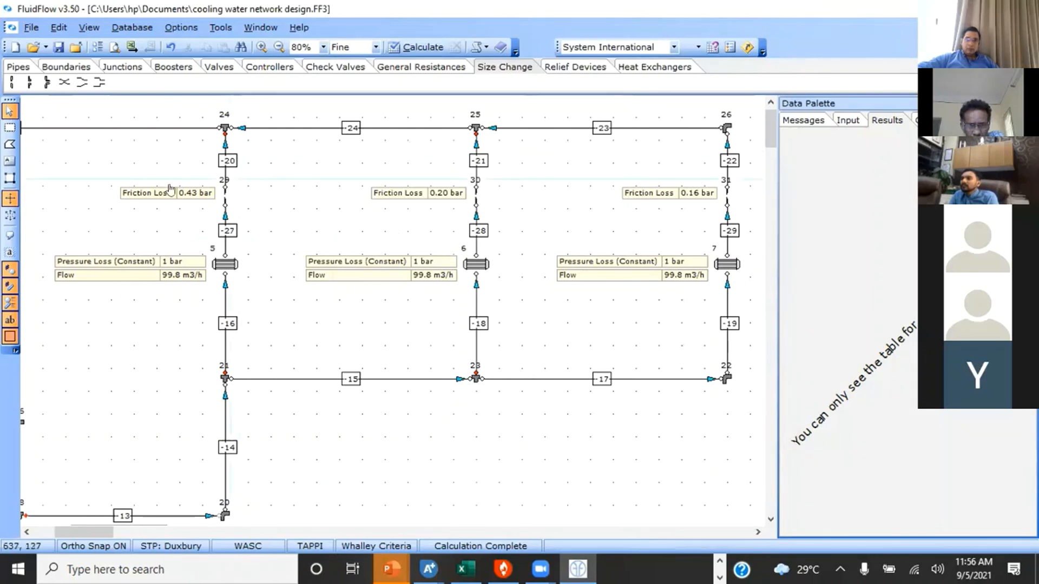
Step: Review the unit choices for Flow and Pressure/Head Drop in the result units settings, and close them without applying changes
right_click(332, 156)
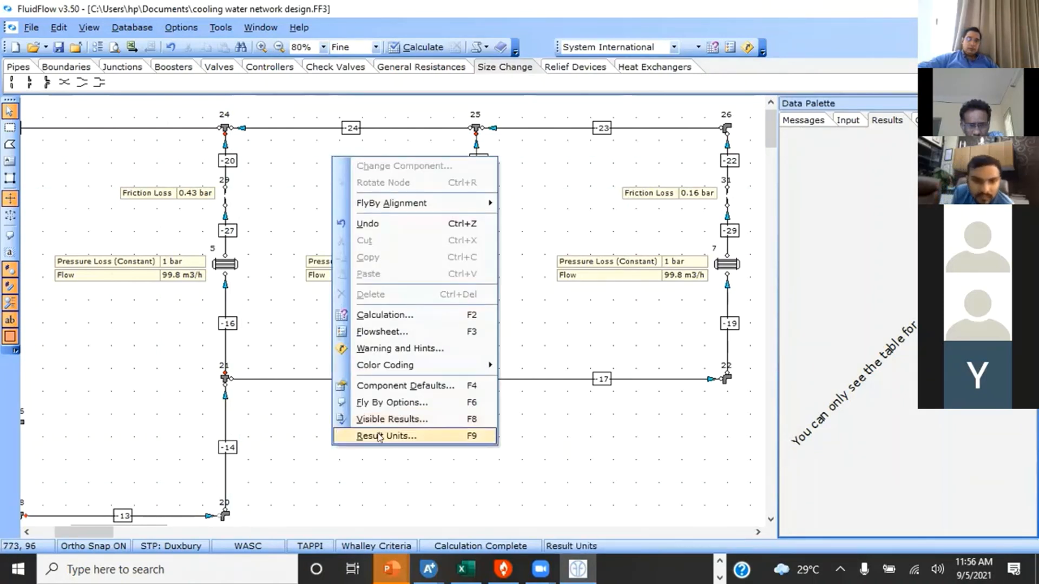
left_click(686, 444)
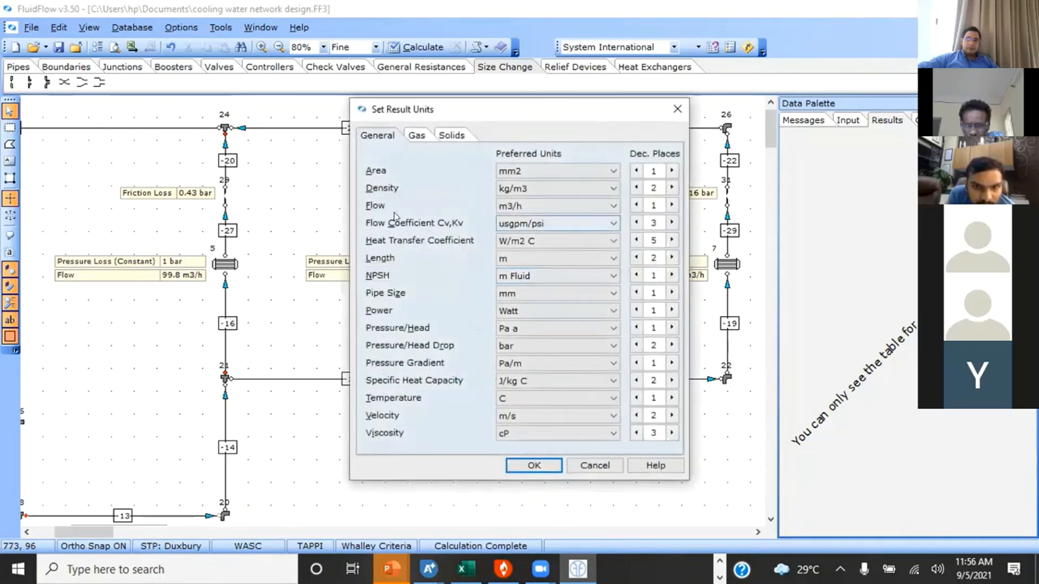
left_click(537, 204)
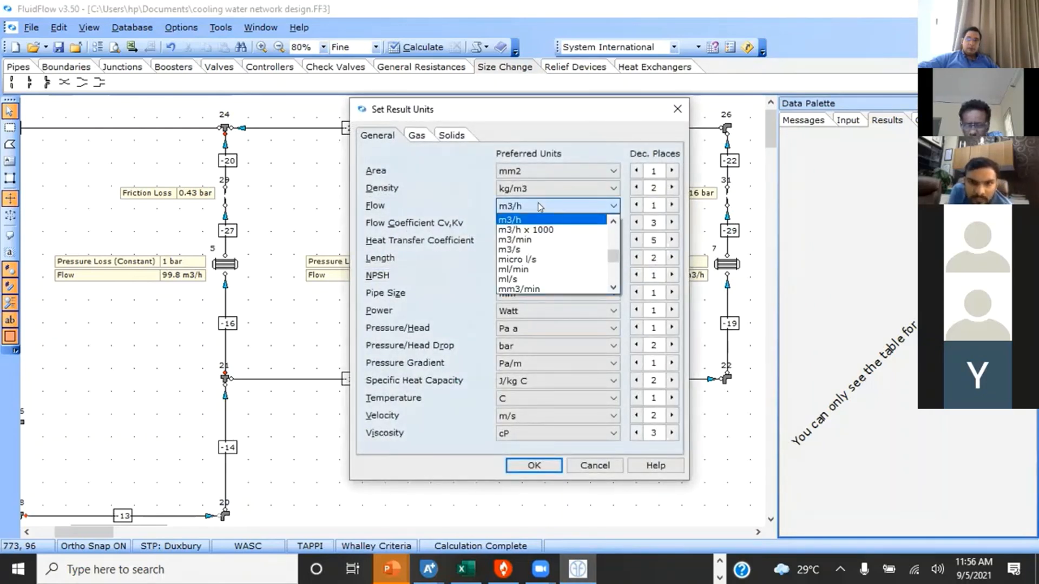
left_click(406, 224)
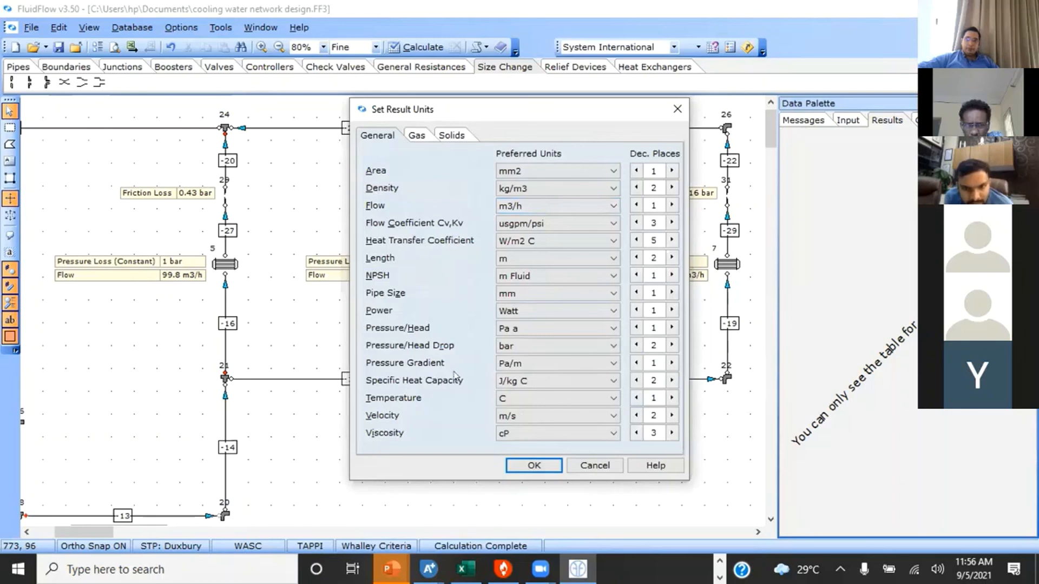
left_click(508, 346)
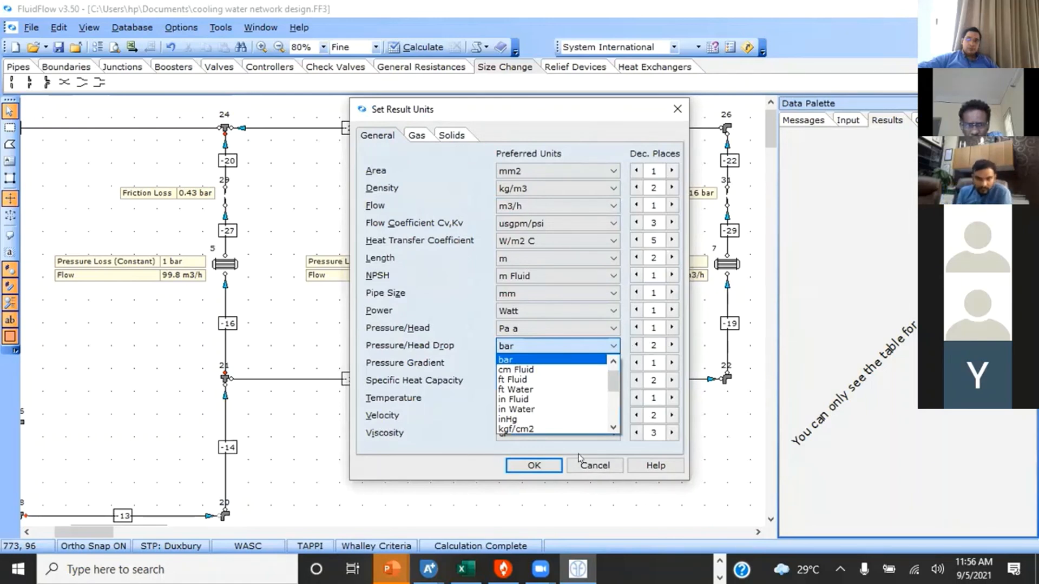
left_click(601, 467)
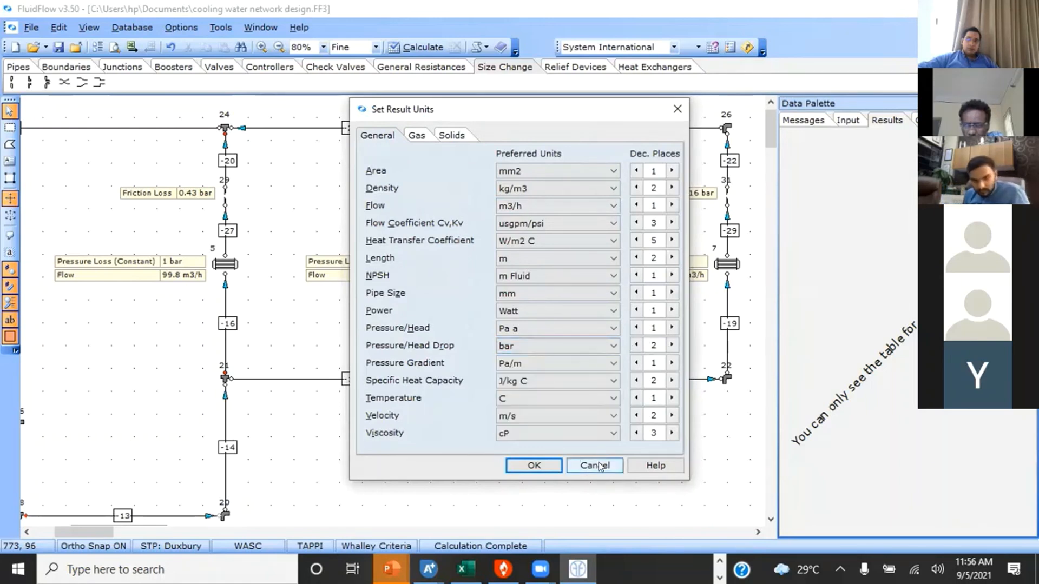
left_click(592, 465)
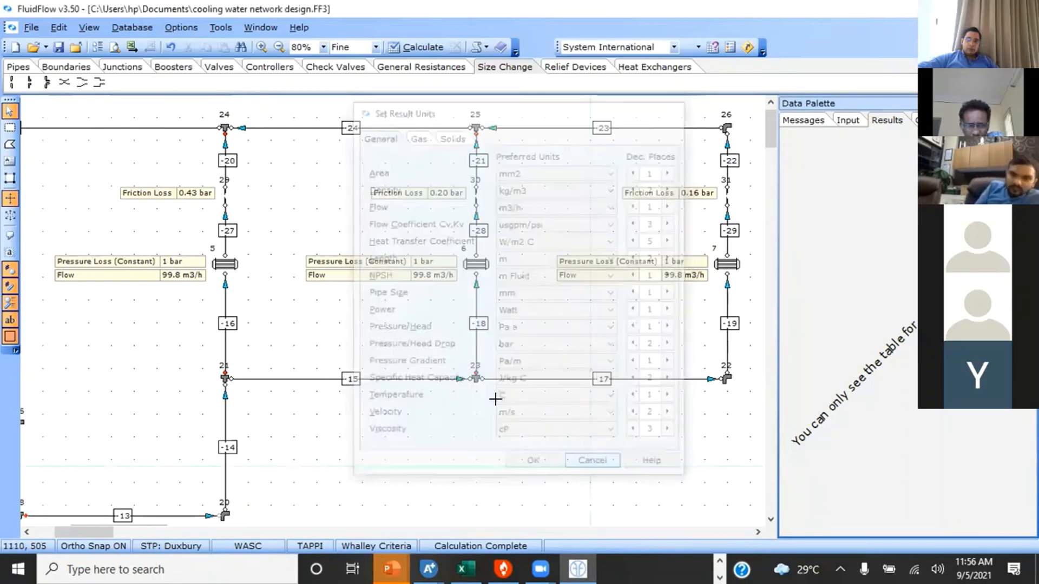
right_click(536, 325)
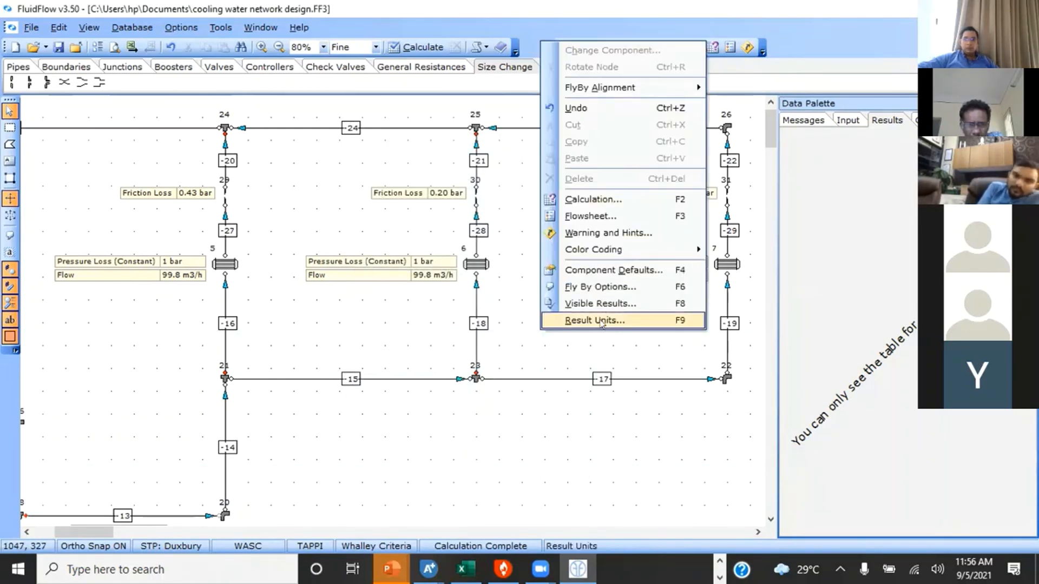
left_click(621, 405)
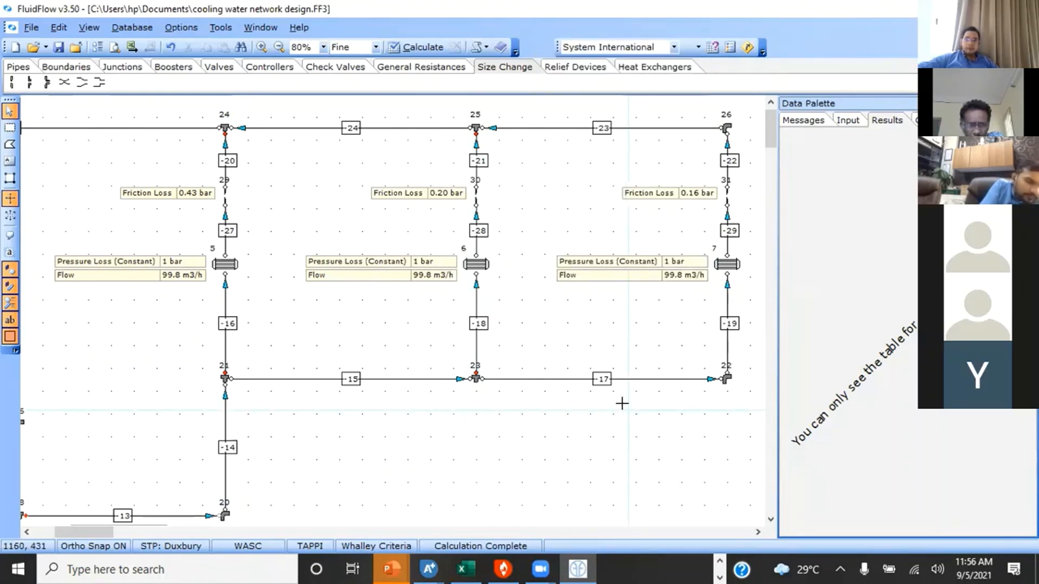